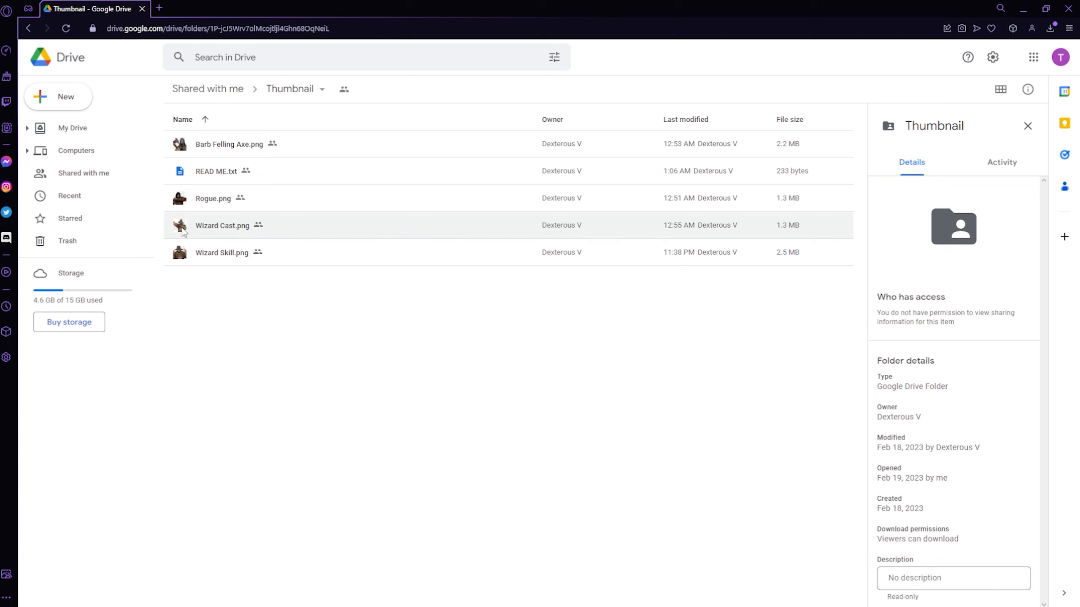
# Download Wizard Cast.png from the shared Thumbnail folder
pyautogui.rightClick(184, 230)
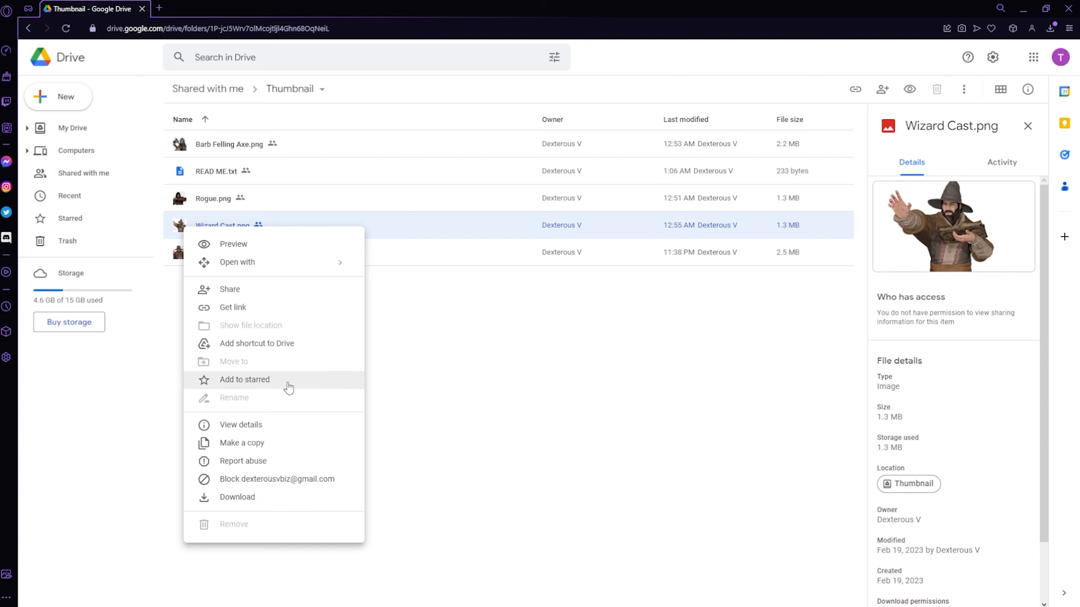
pyautogui.click(254, 501)
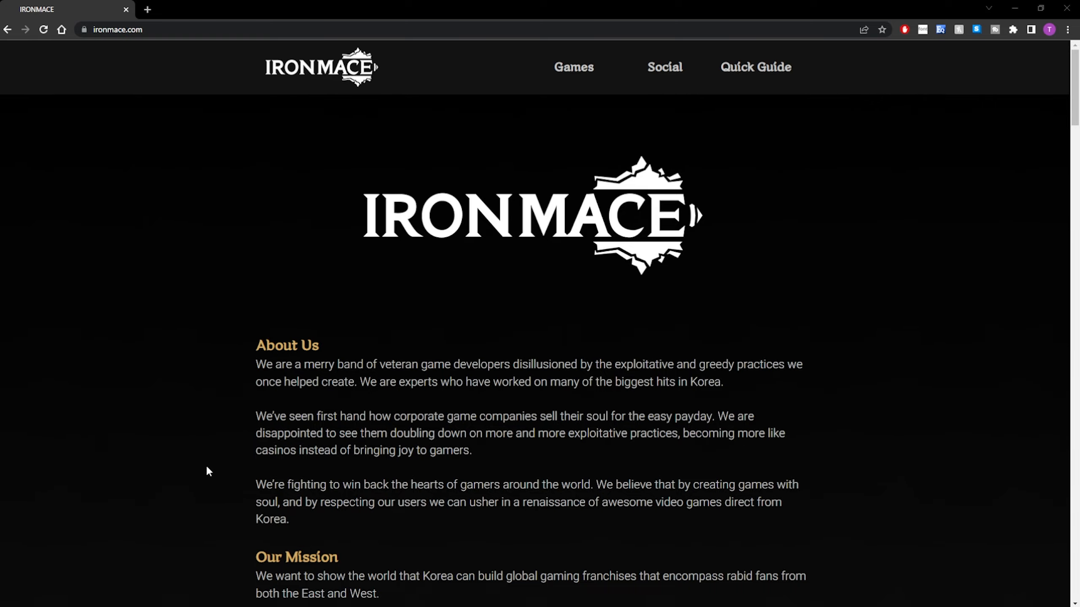
# Find the Presskit download at the end of the Ironmace page, and open the artworks folder in the local presskit folder
pyautogui.scroll(-20, 452, 274)
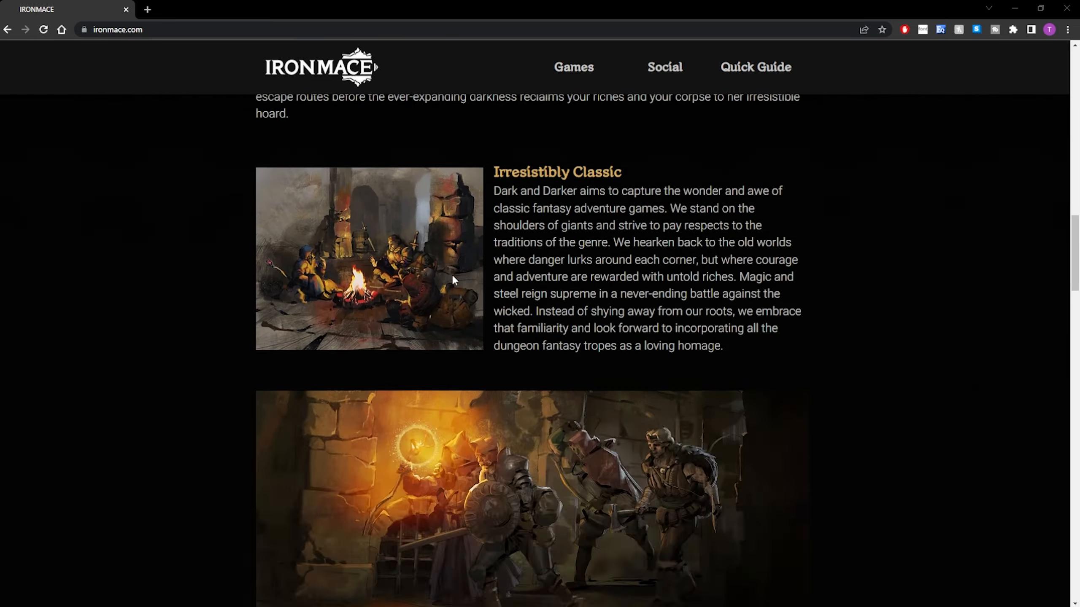
pyautogui.scroll(-15, 453, 281)
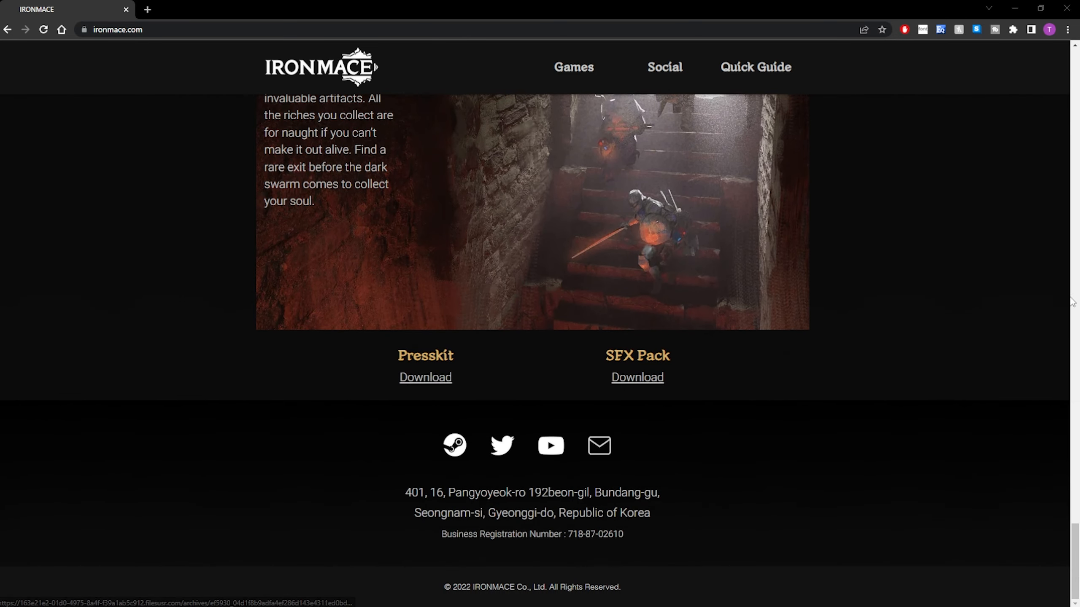
pyautogui.moveTo(1079, 156); pyautogui.dragTo(363, 49)
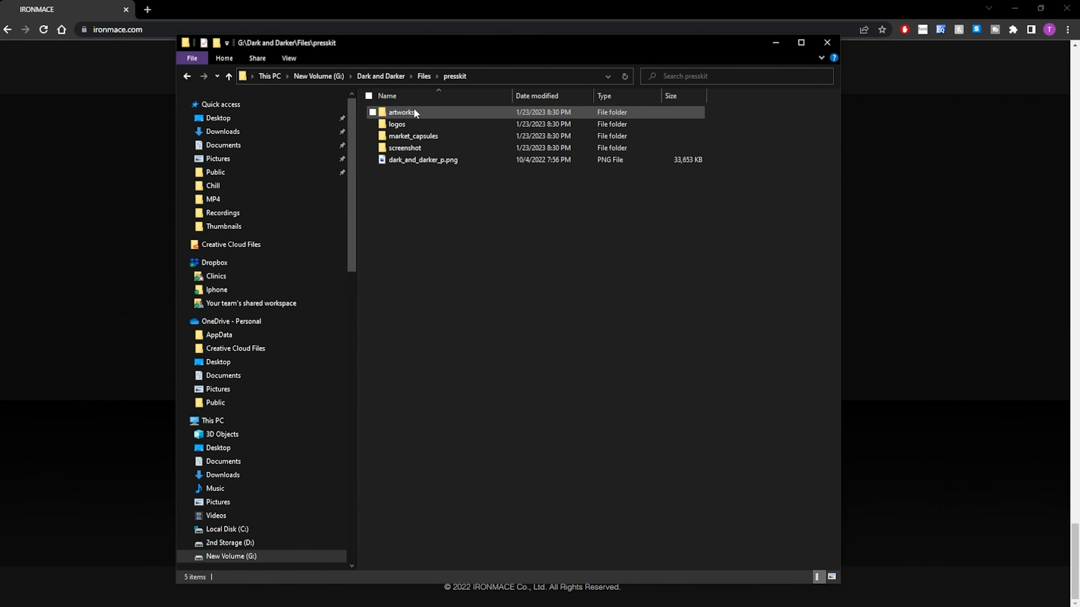
pyautogui.doubleClick(449, 113)
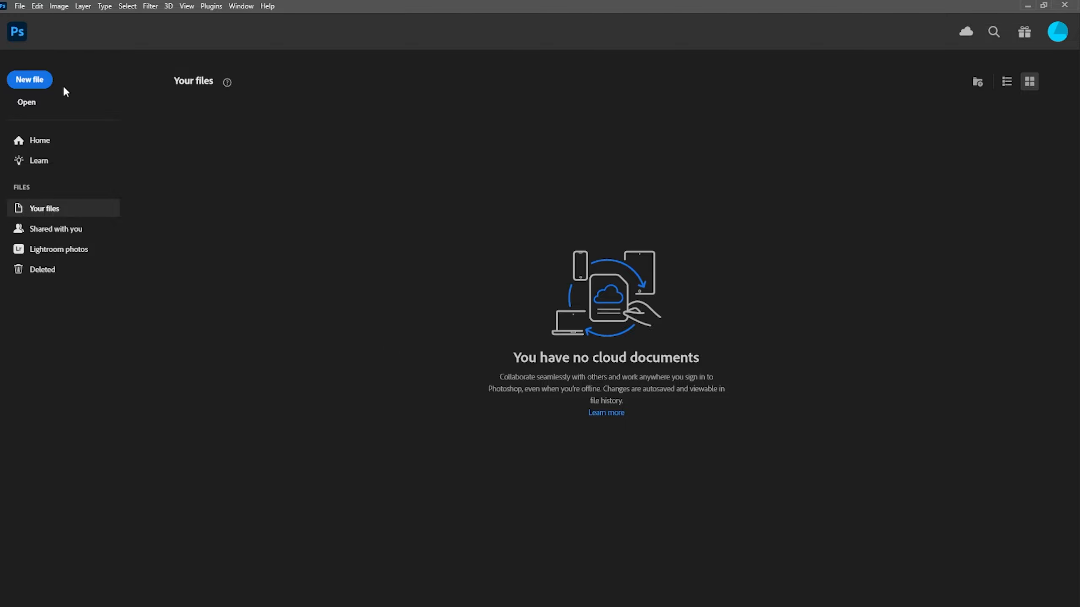
# Switch to Photoshop and create a 1920 x 1080 px document at 300 ppi with a white background
pyautogui.click(43, 82)
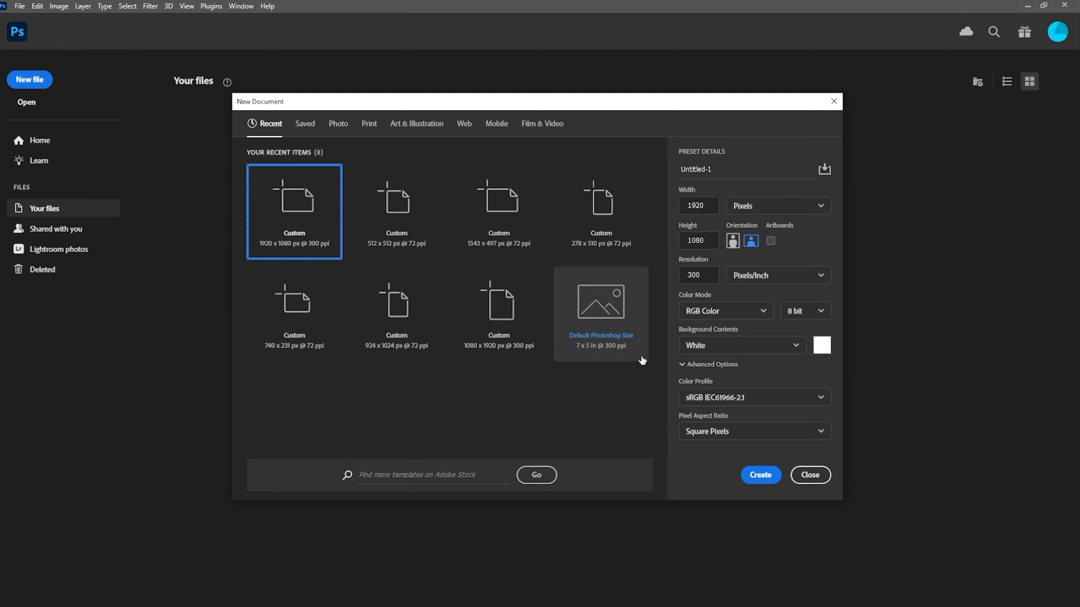
pyautogui.click(755, 472)
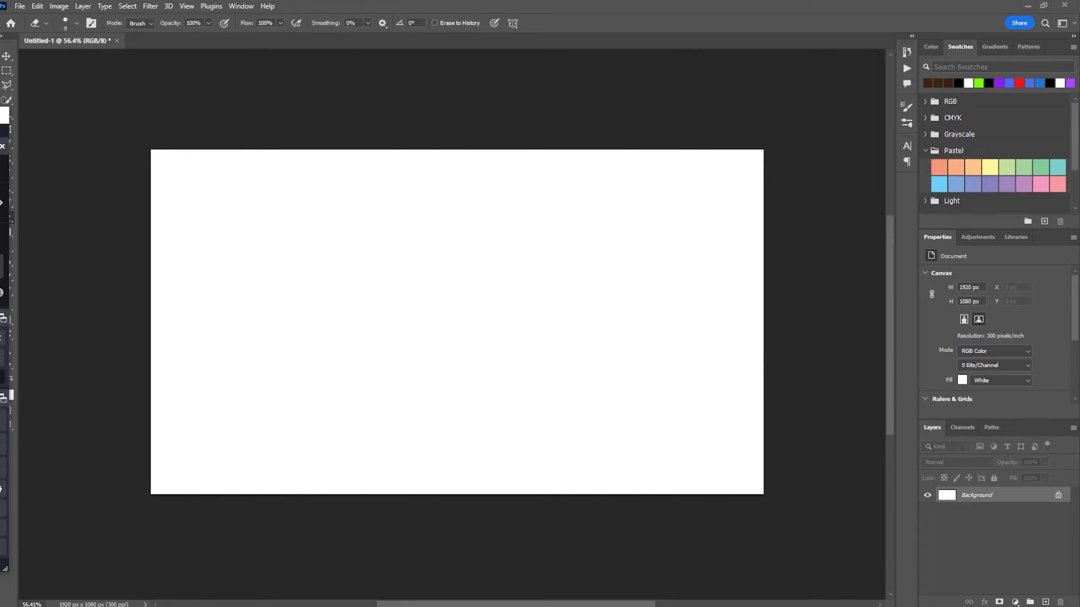
# Place dungeon_outside_draft_05.png from the presskit's artworks folder into the new document
pyautogui.moveTo(1079, 128); pyautogui.dragTo(786, 49)
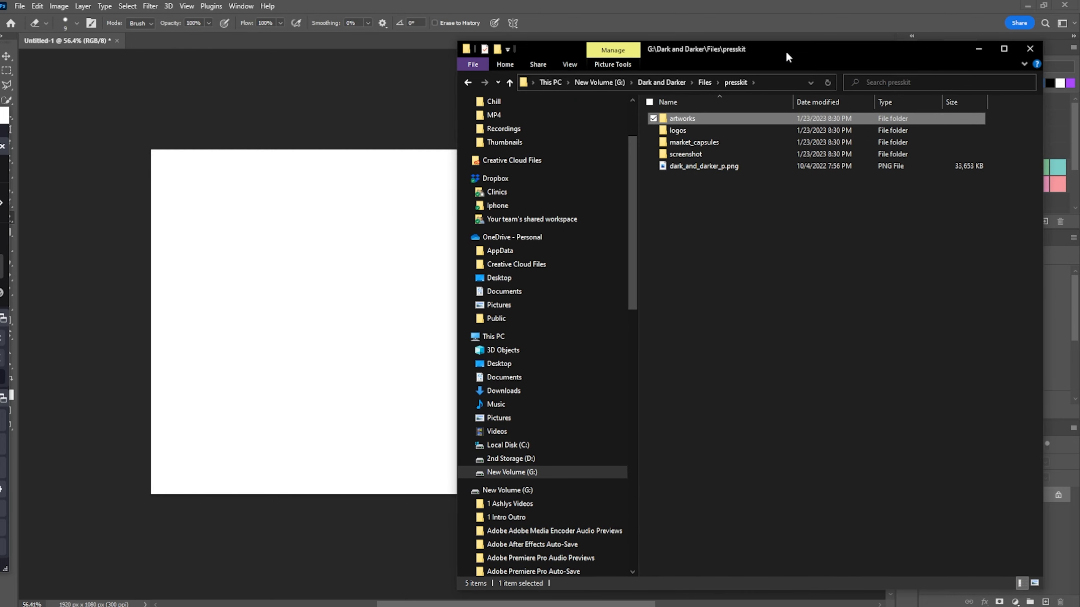
pyautogui.doubleClick(739, 117)
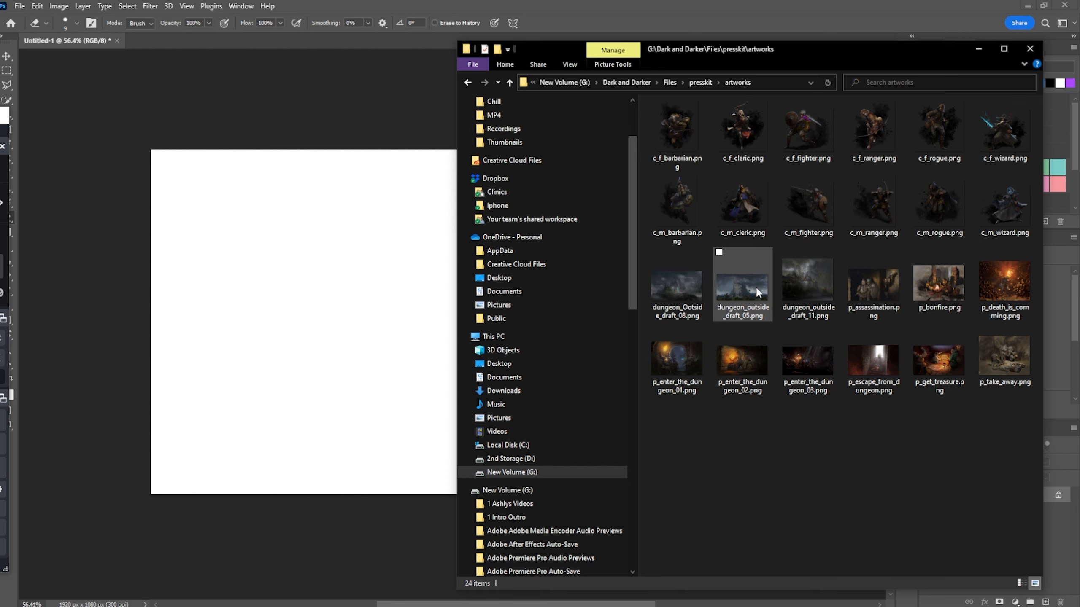
pyautogui.moveTo(759, 289); pyautogui.dragTo(366, 285)
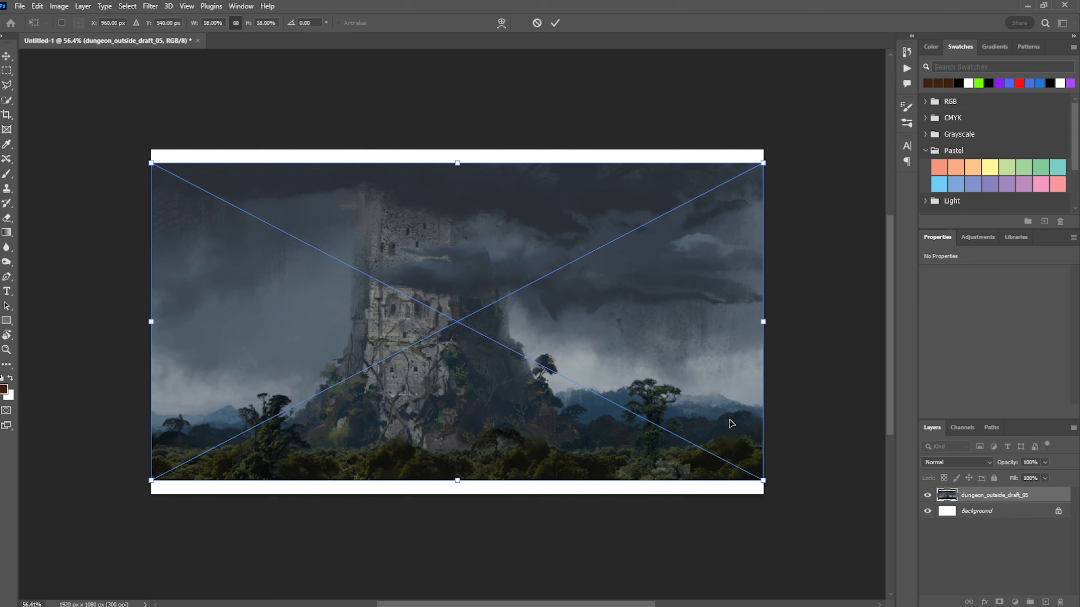
# Scale the dungeon image to about 21.32% and shift it so it covers the whole canvas
pyautogui.moveTo(763, 480); pyautogui.dragTo(813, 511)
pyautogui.moveTo(151, 163); pyautogui.dragTo(88, 131)
pyautogui.moveTo(265, 228); pyautogui.dragTo(287, 223)
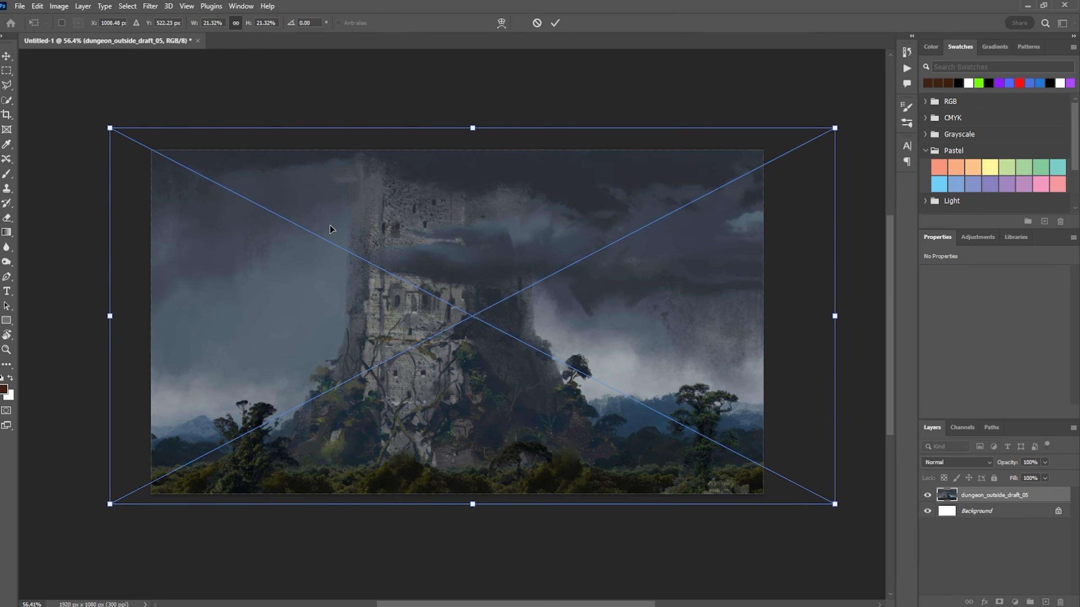
pyautogui.press('Return')
pyautogui.press('e')
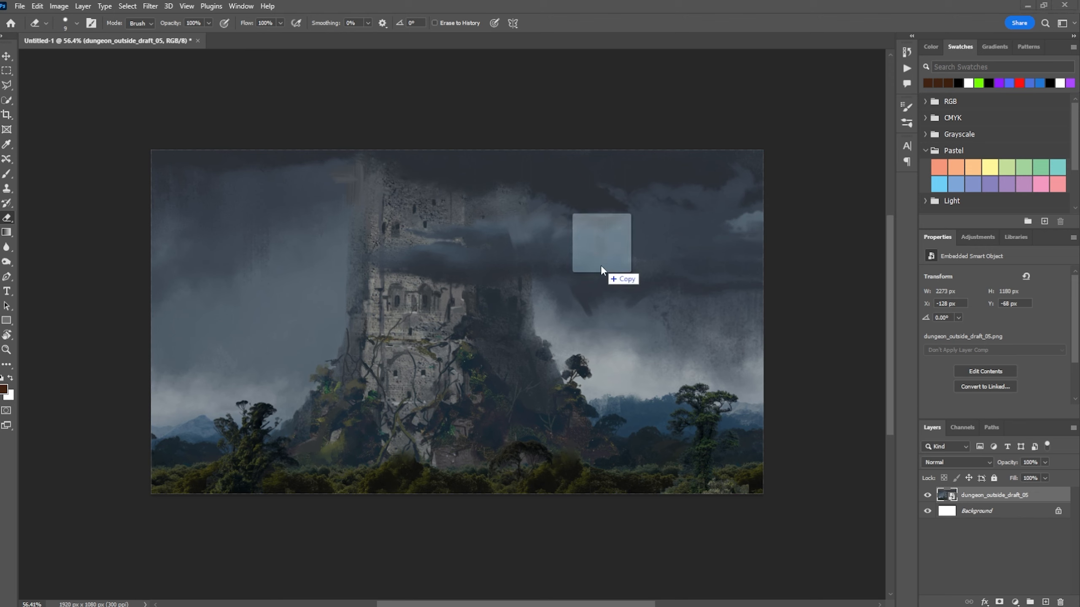
# Place Wizard Cast.png above the dungeon image, scale it to about 26.12% and move it to the right side of the canvas
pyautogui.moveTo(601, 265); pyautogui.dragTo(465, 309)
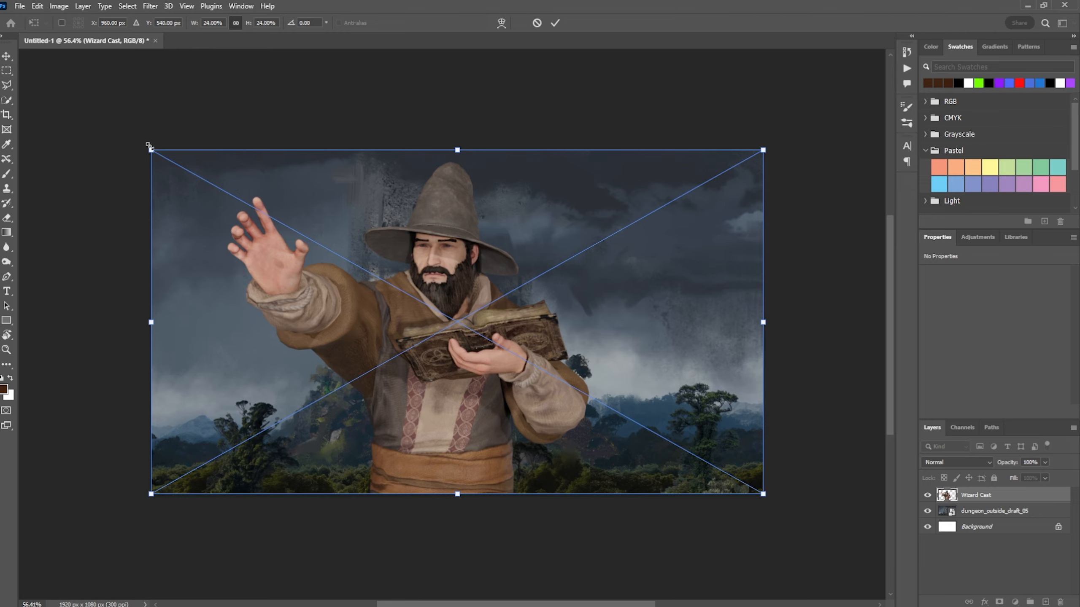
pyautogui.moveTo(151, 149); pyautogui.dragTo(100, 126)
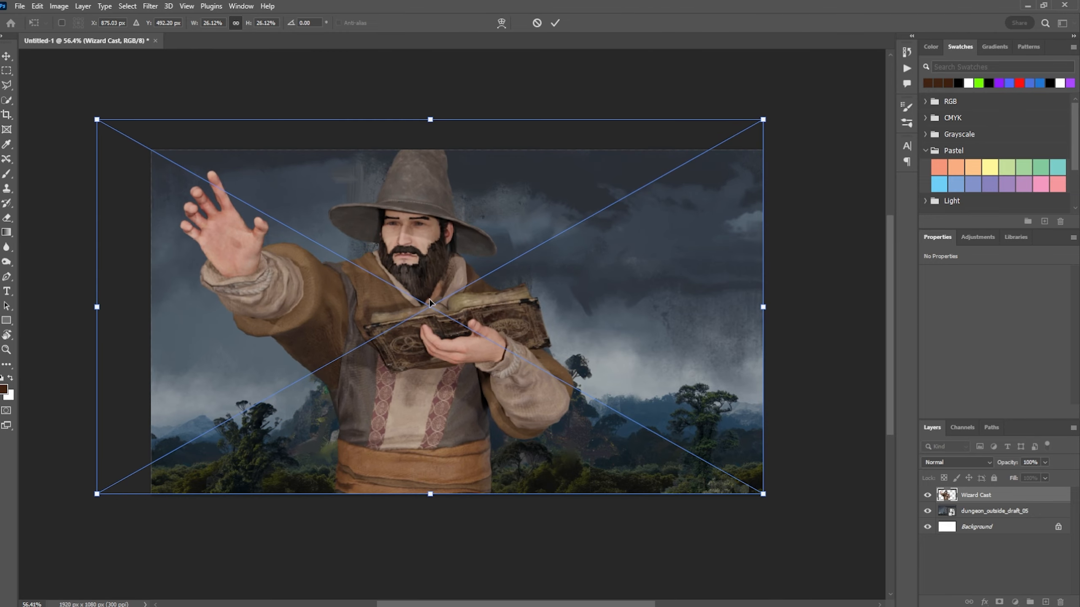
pyautogui.moveTo(433, 304); pyautogui.dragTo(652, 321)
pyautogui.press('Return')
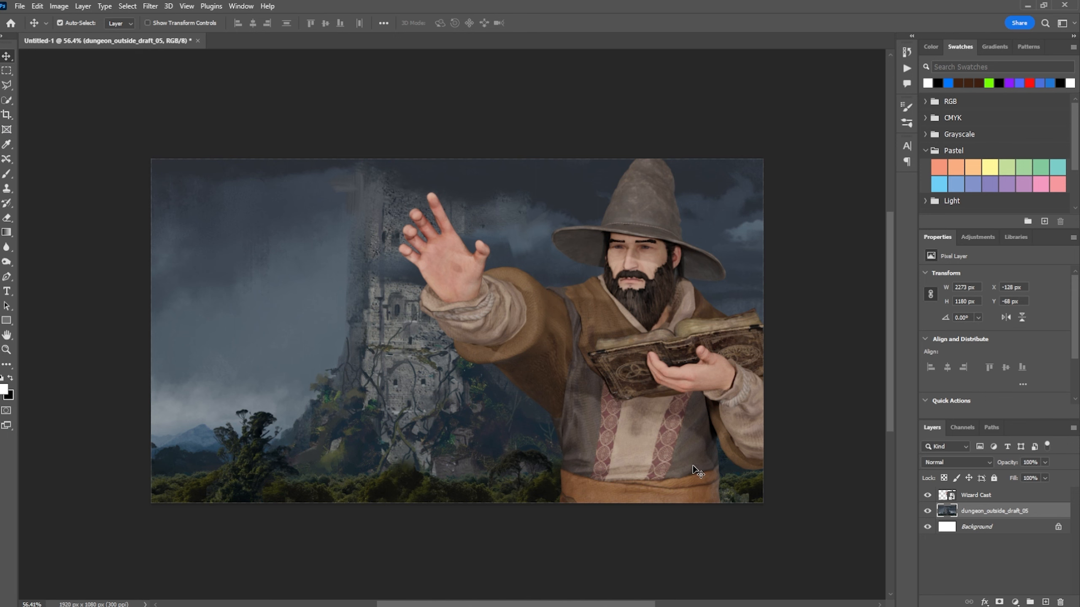
# Apply a Radial Blur to the dungeon_outside_draft_05 layer with an amount of about 9, Zoom method and Good quality
pyautogui.click(149, 7)
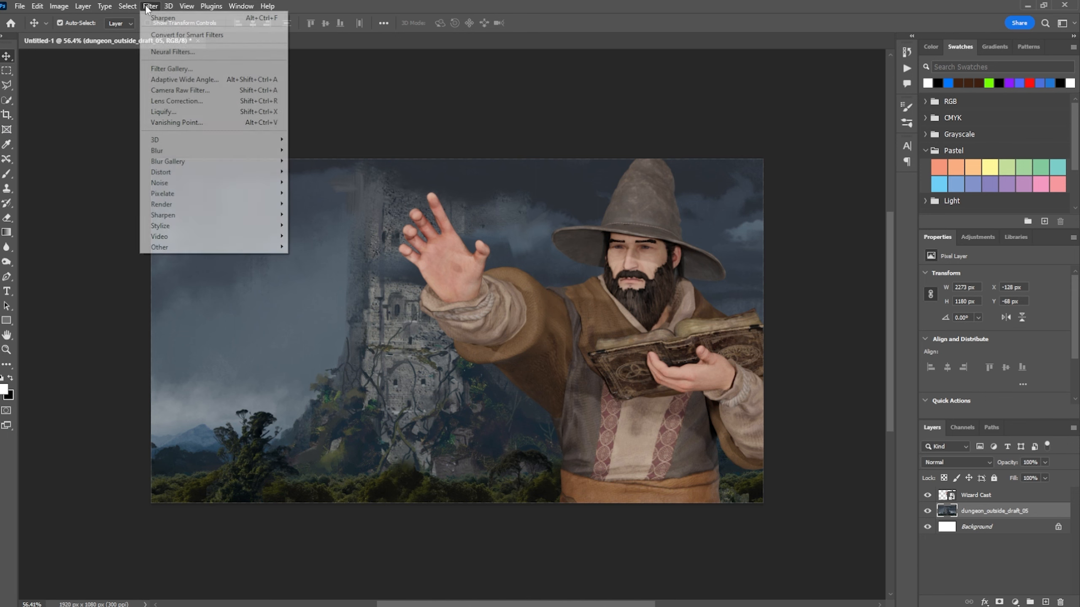
pyautogui.moveTo(229, 151)
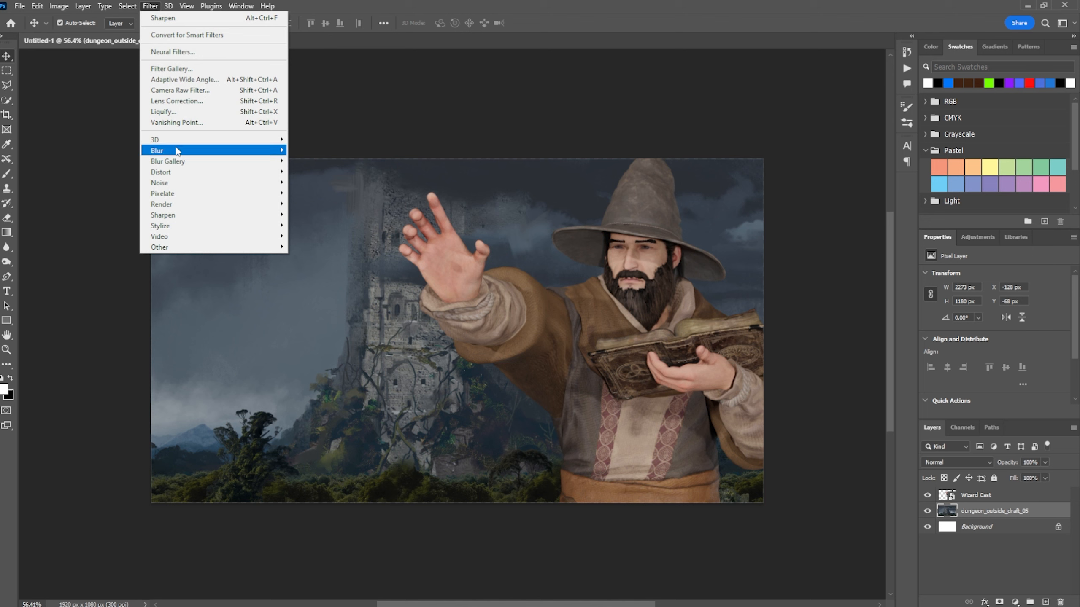
pyautogui.moveTo(176, 150)
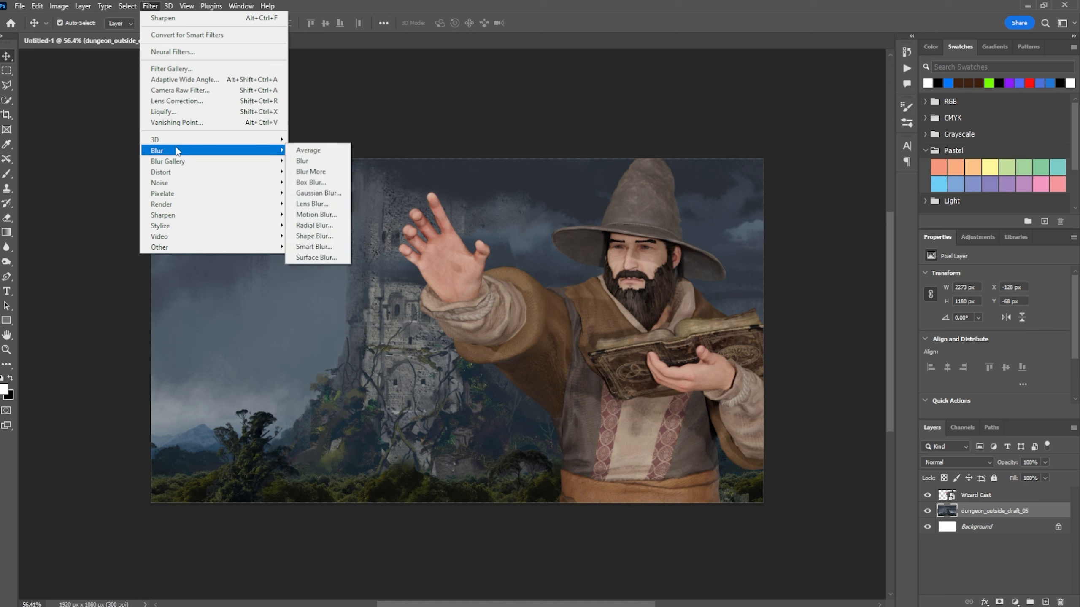
pyautogui.click(335, 227)
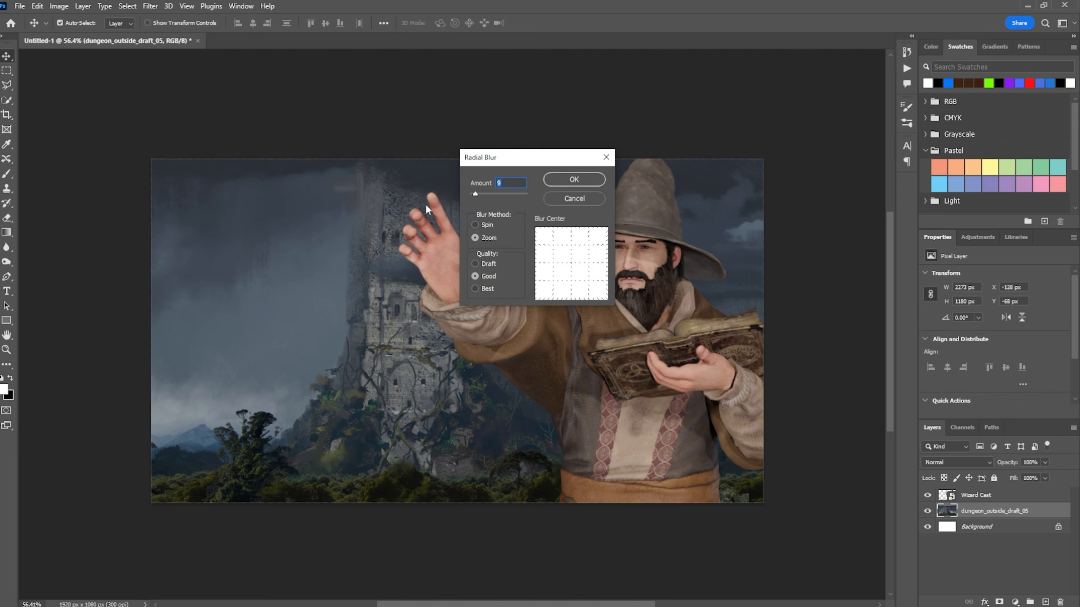
pyautogui.click(481, 226)
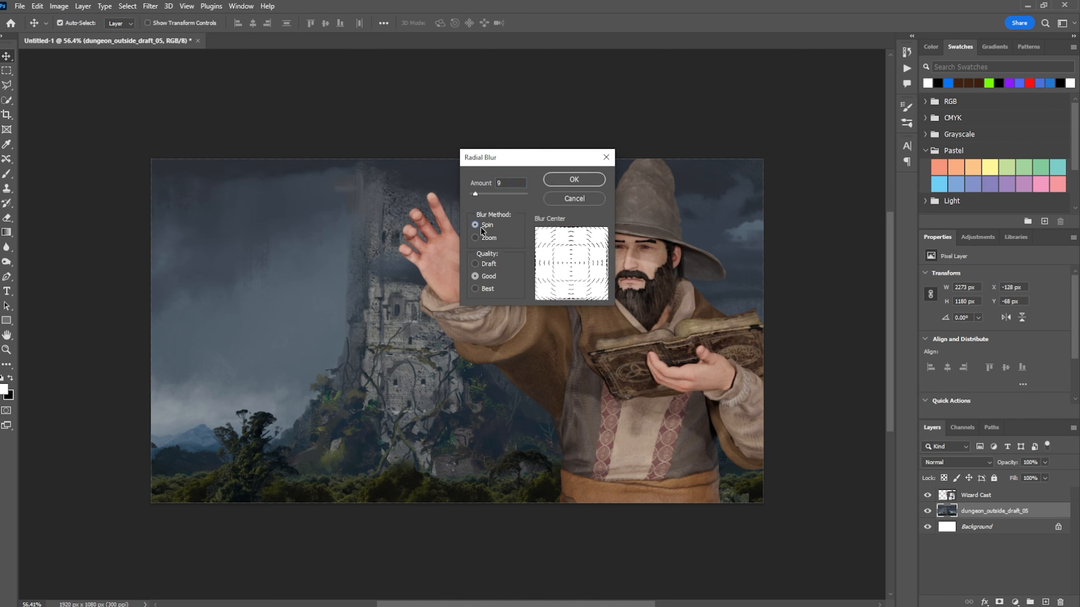
pyautogui.click(478, 238)
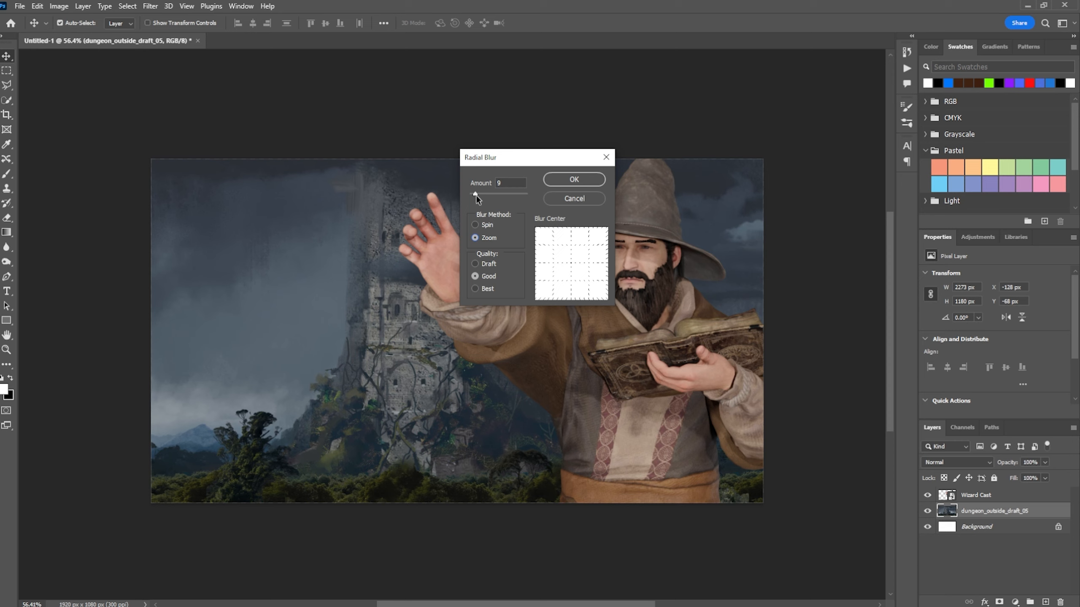
pyautogui.moveTo(477, 197); pyautogui.dragTo(478, 198)
pyautogui.click(593, 179)
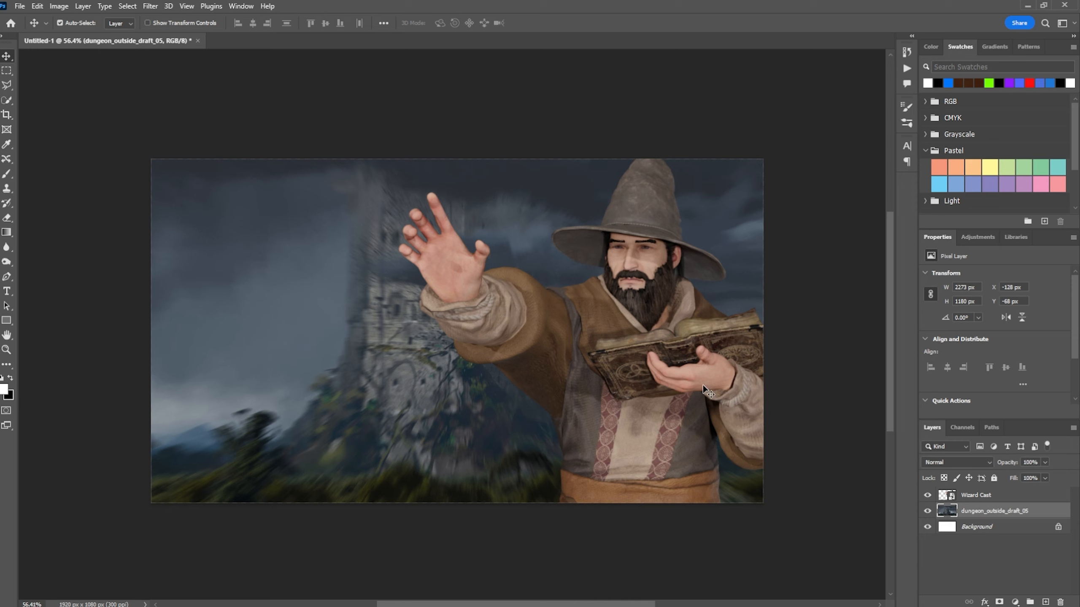
# Add a new layer between the wizard and dungeon layers and name it Color
pyautogui.click(1046, 602)
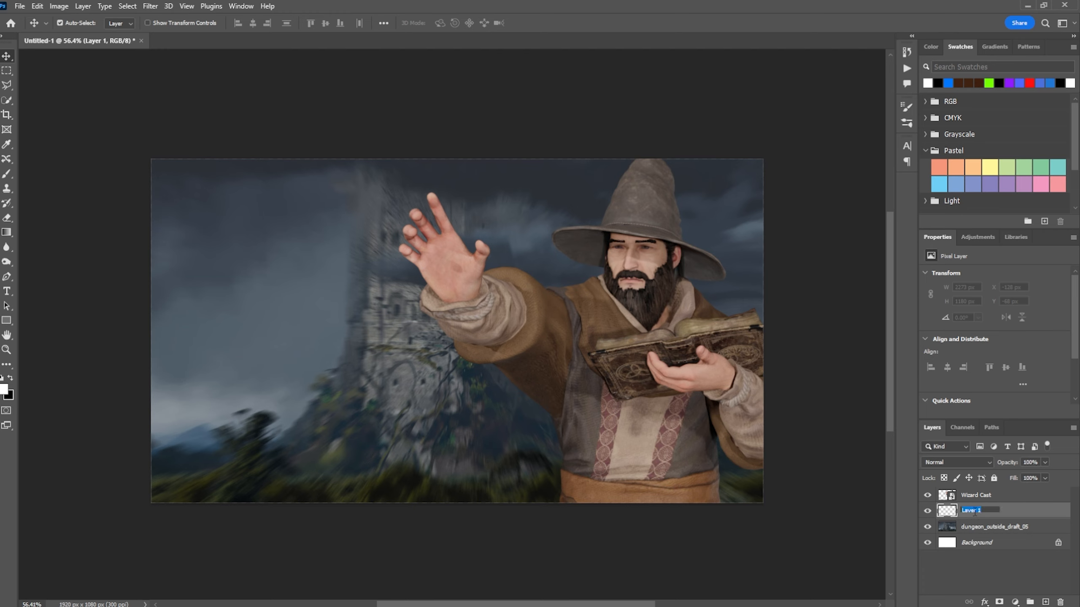
pyautogui.write('Color')
pyautogui.click(1028, 515)
# Choose the Brush tool and set the foreground color to bright blue, 0048ff
pyautogui.click(6, 175)
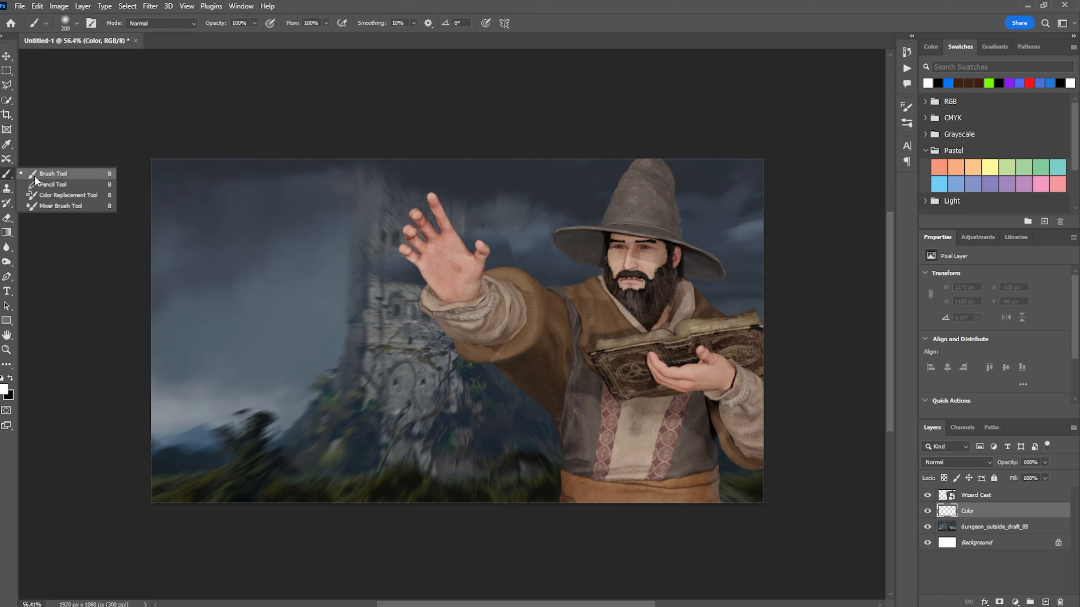
pyautogui.click(34, 176)
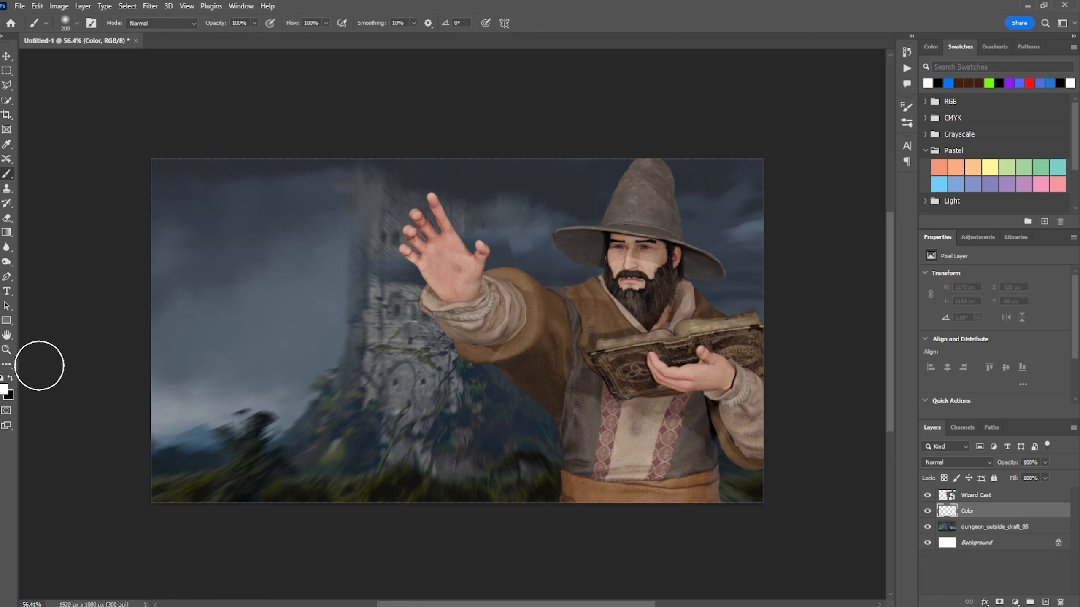
pyautogui.click(6, 390)
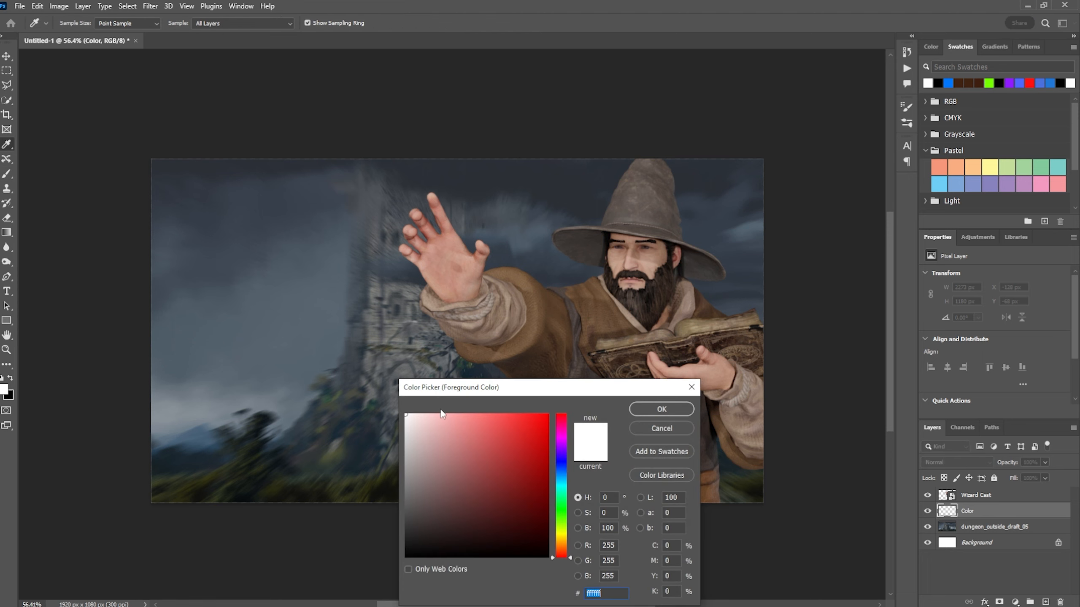
pyautogui.click(563, 467)
pyautogui.moveTo(564, 468); pyautogui.dragTo(565, 465)
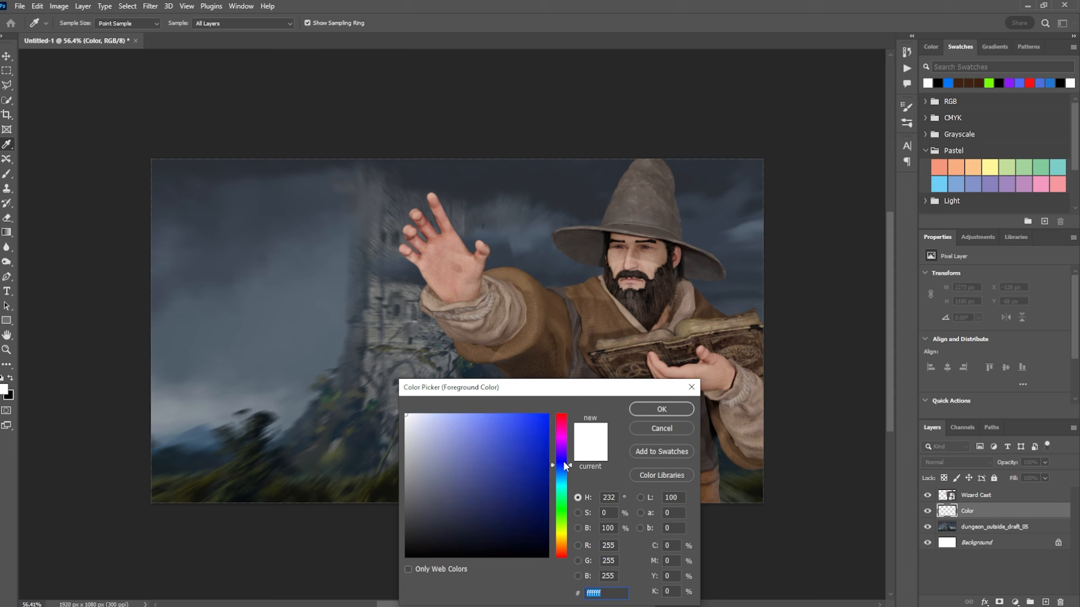
pyautogui.moveTo(564, 462)
pyautogui.mouseDown()
pyautogui.moveTo(536, 421)
pyautogui.moveTo(553, 402)
pyautogui.mouseUp()
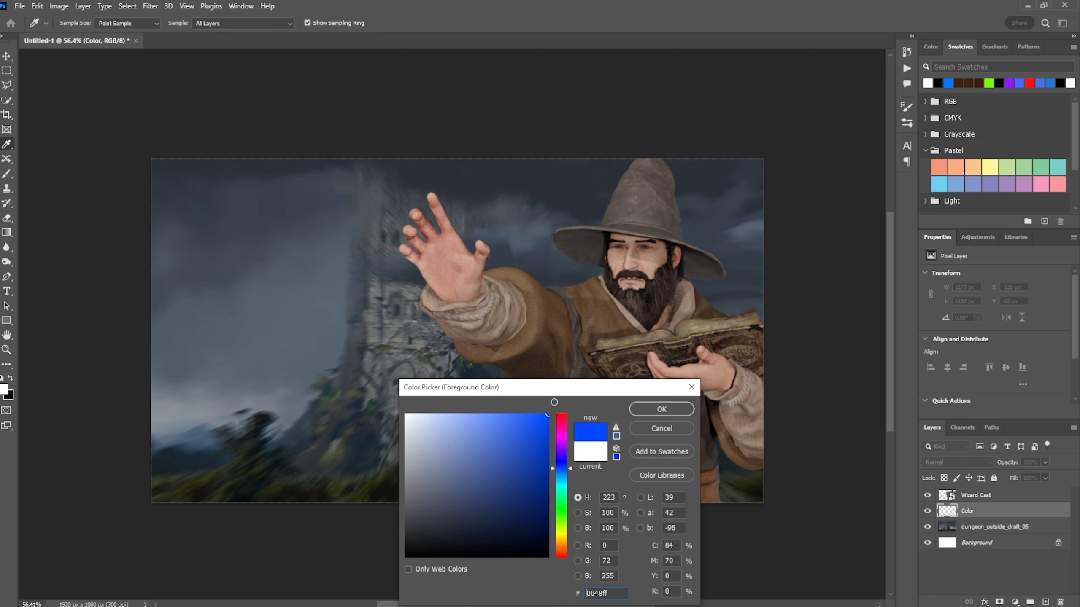
pyautogui.click(661, 409)
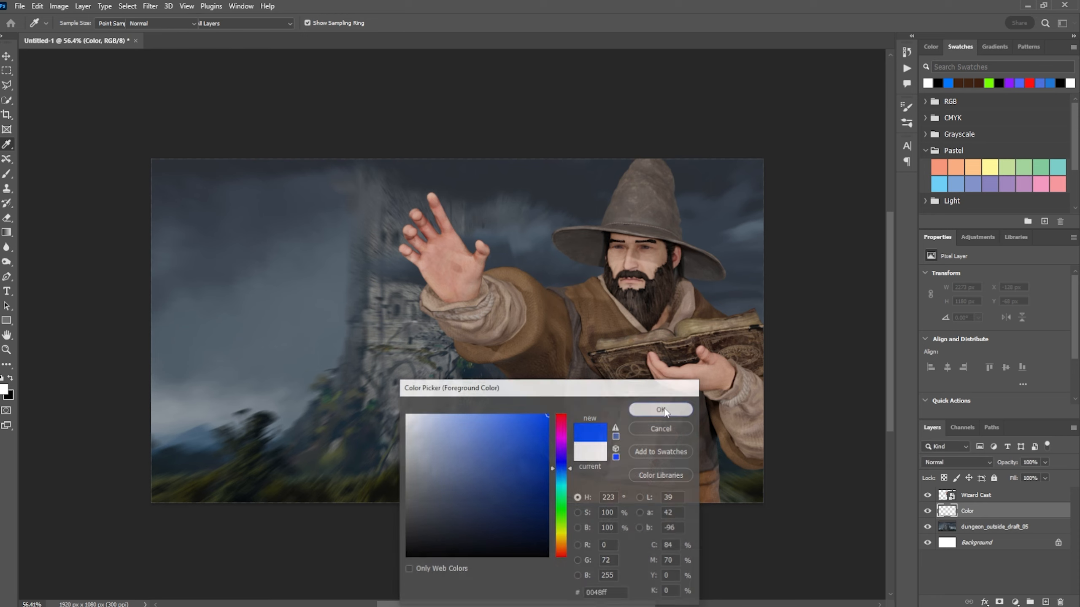
# Enlarge the brush to 900 px and paint the entire Color layer blue behind the wizard
pyautogui.press('b')
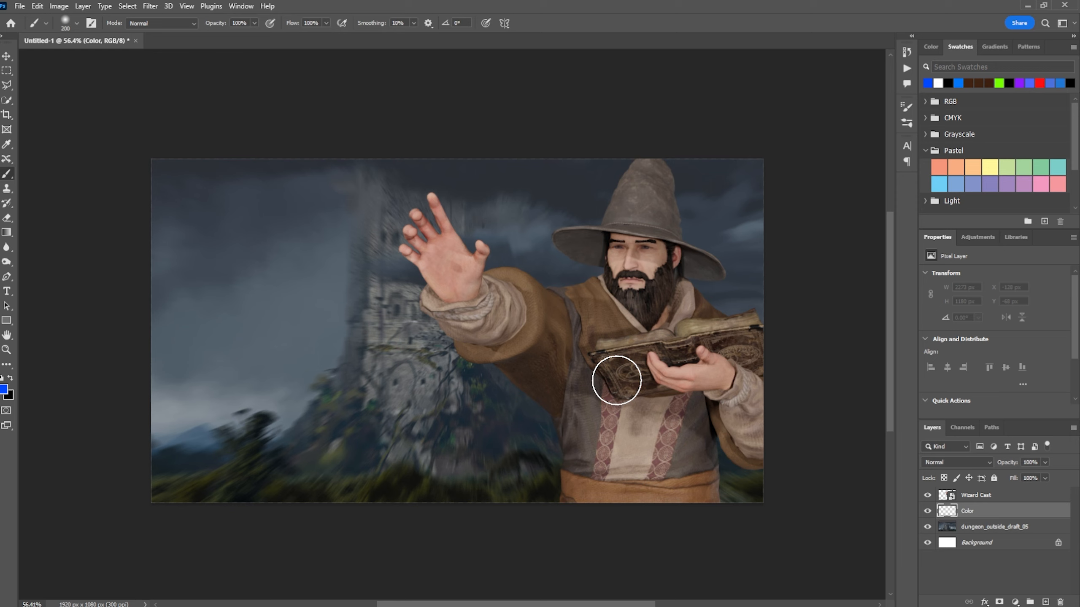
pyautogui.press(']')
pyautogui.press(']')
pyautogui.press(']')
pyautogui.press(']')
pyautogui.press(']')
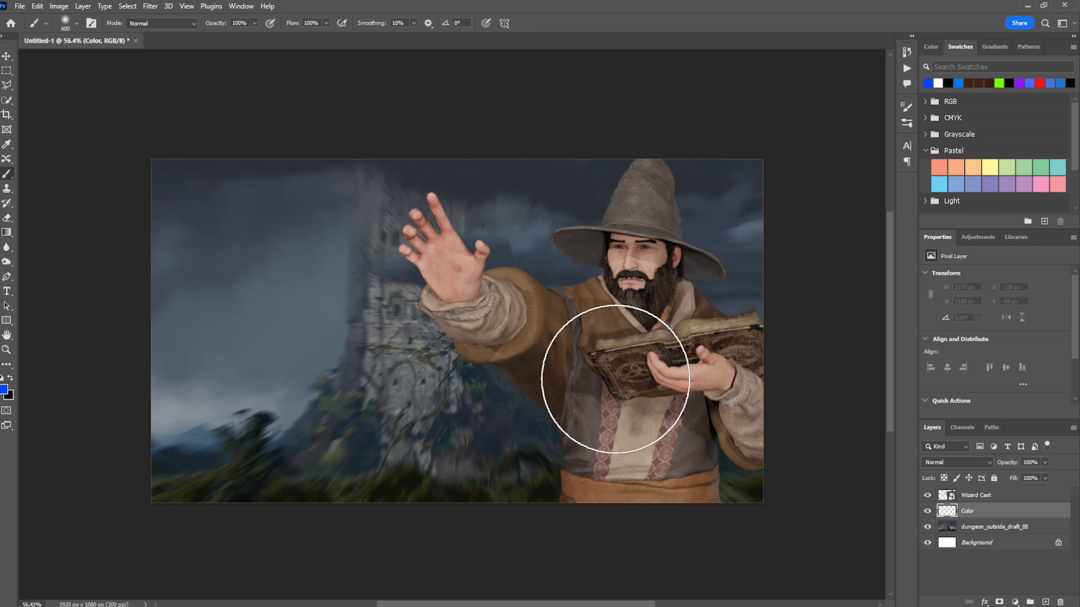
pyautogui.press(']')
pyautogui.press(']')
pyautogui.press(']')
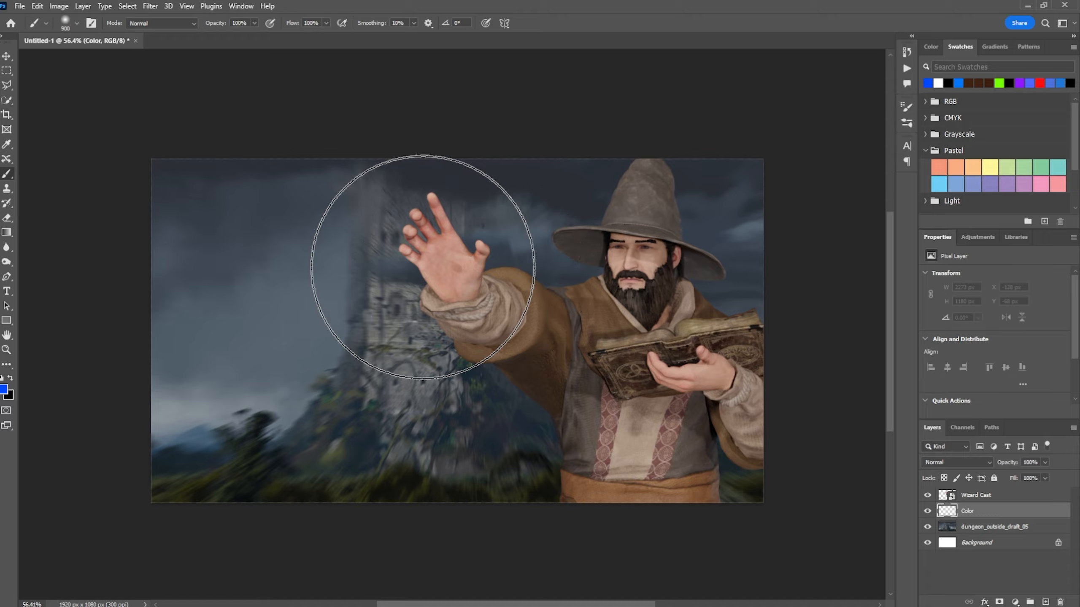
pyautogui.moveTo(157, 205)
pyautogui.mouseDown()
pyautogui.moveTo(336, 233)
pyautogui.moveTo(115, 350)
pyautogui.moveTo(771, 446)
pyautogui.mouseUp()
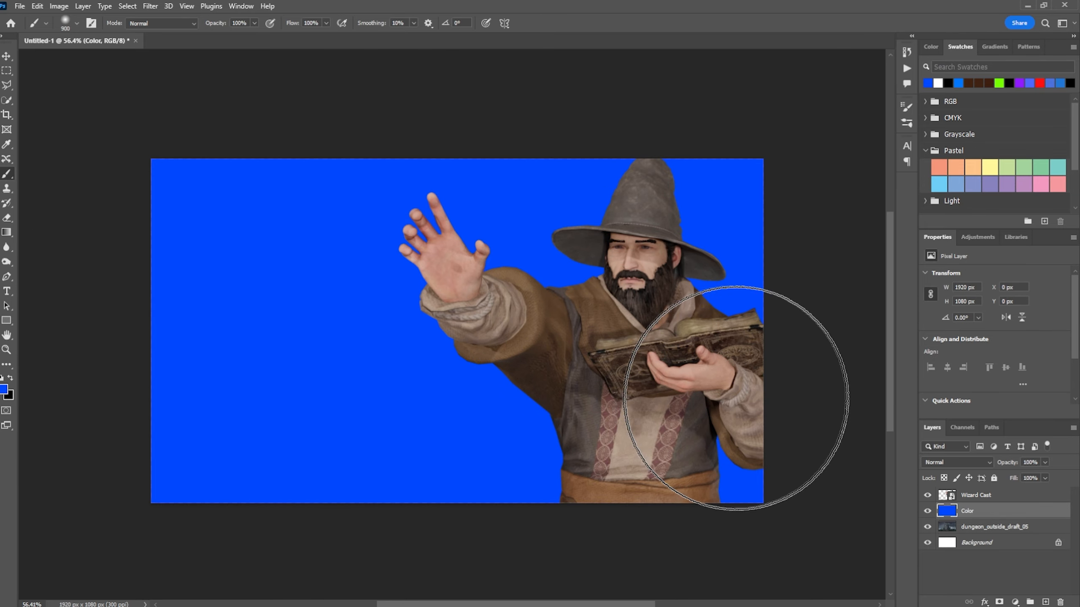
# Set the Color layer's blend mode to Overlay and lower its fill opacity to 34%
pyautogui.doubleClick(994, 516)
pyautogui.click(267, 225)
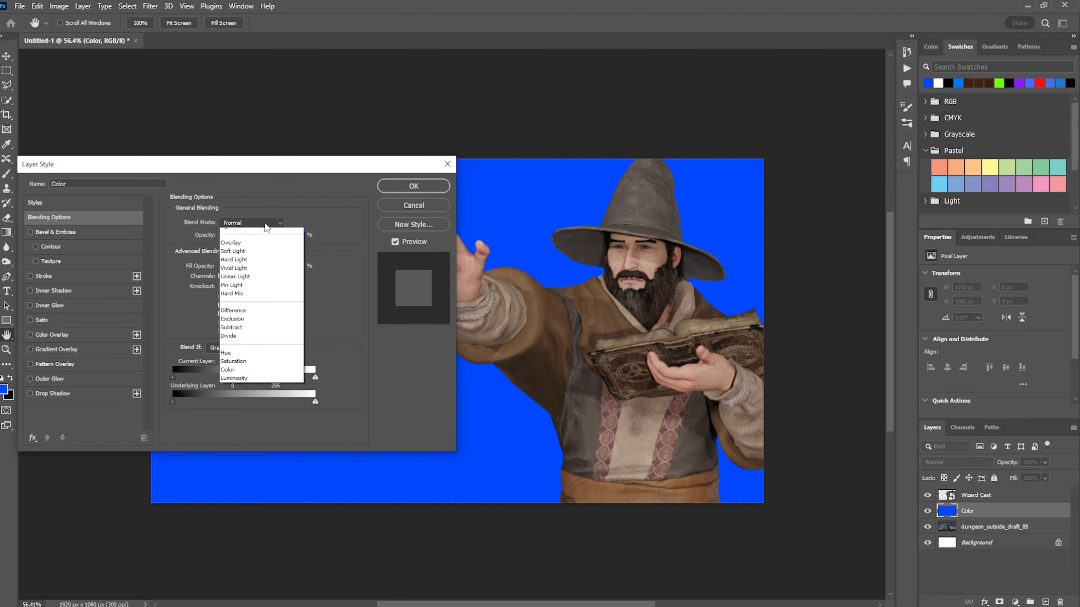
pyautogui.click(251, 365)
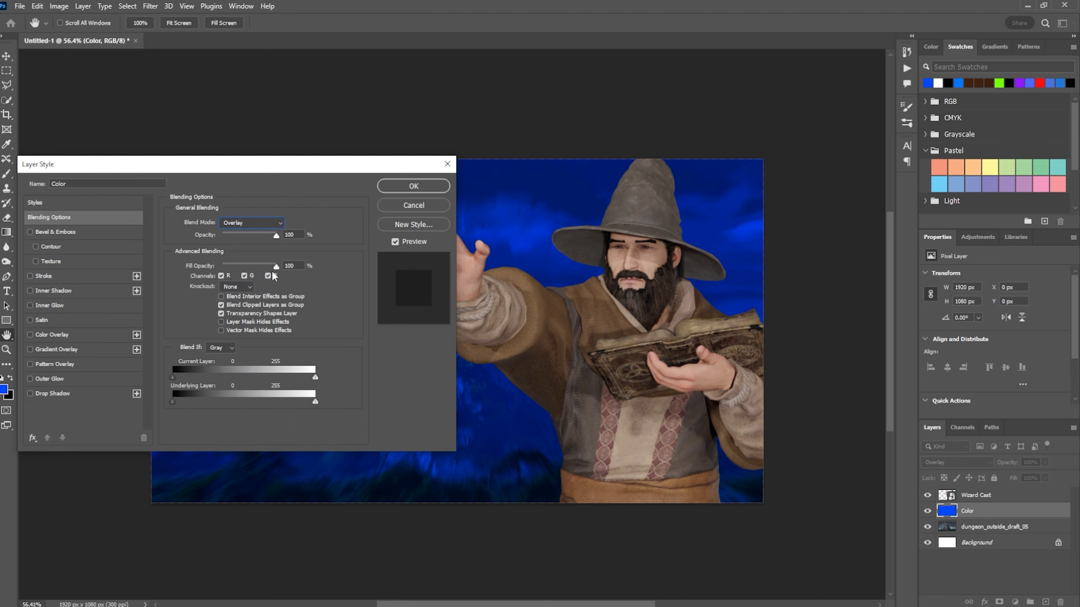
pyautogui.moveTo(276, 267); pyautogui.dragTo(272, 267)
pyautogui.moveTo(256, 268); pyautogui.dragTo(239, 267)
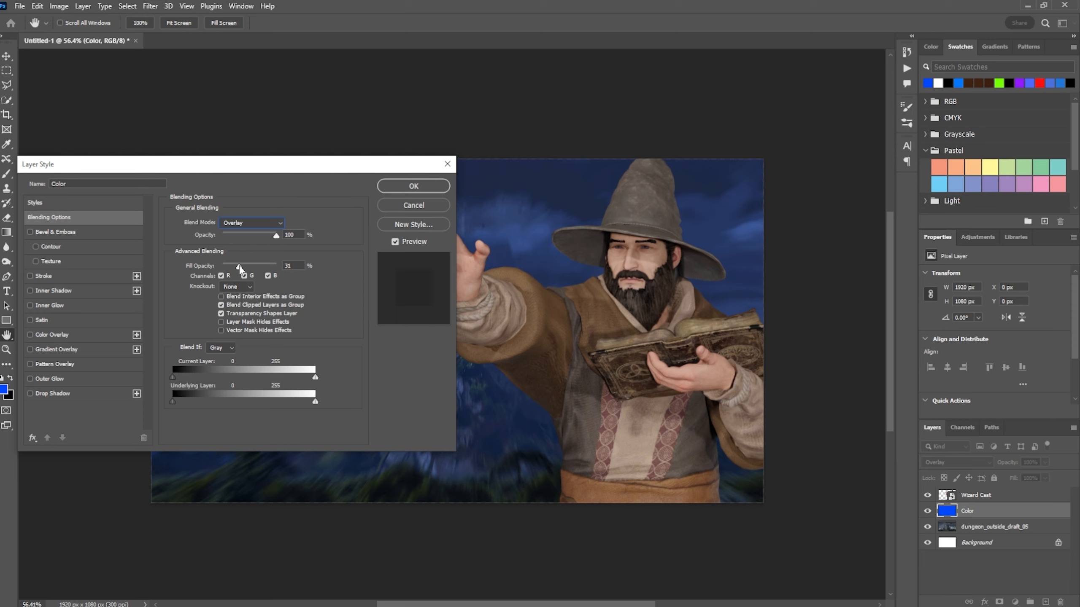
pyautogui.moveTo(239, 267); pyautogui.dragTo(242, 266)
pyautogui.click(398, 189)
pyautogui.press('b')
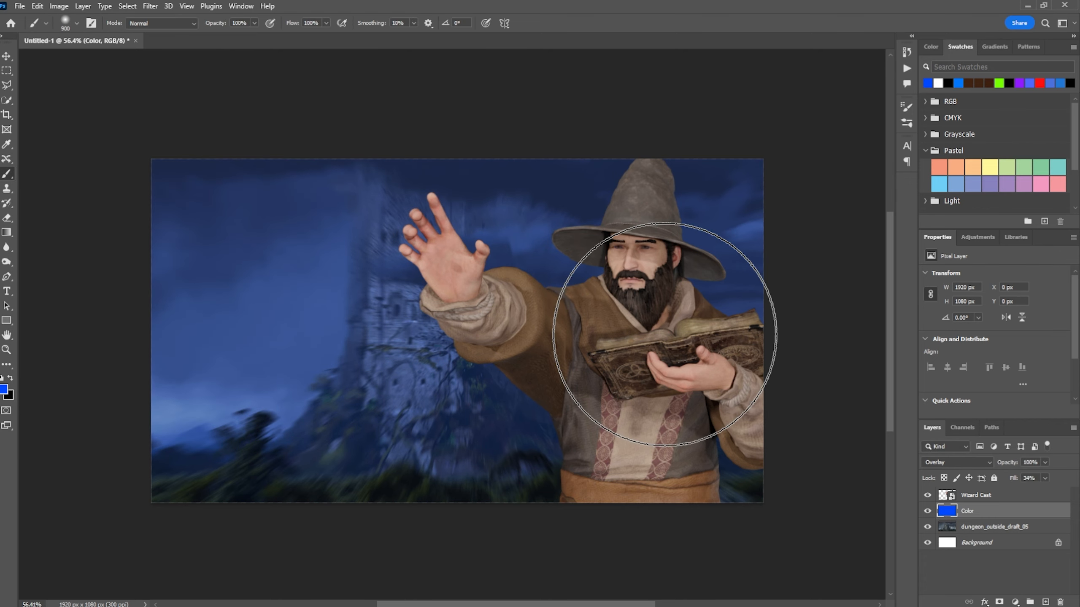
# Apply a Hue/Saturation adjustment to the dungeon_outside_draft_05 layer, raising its saturation slightly
pyautogui.press('v')
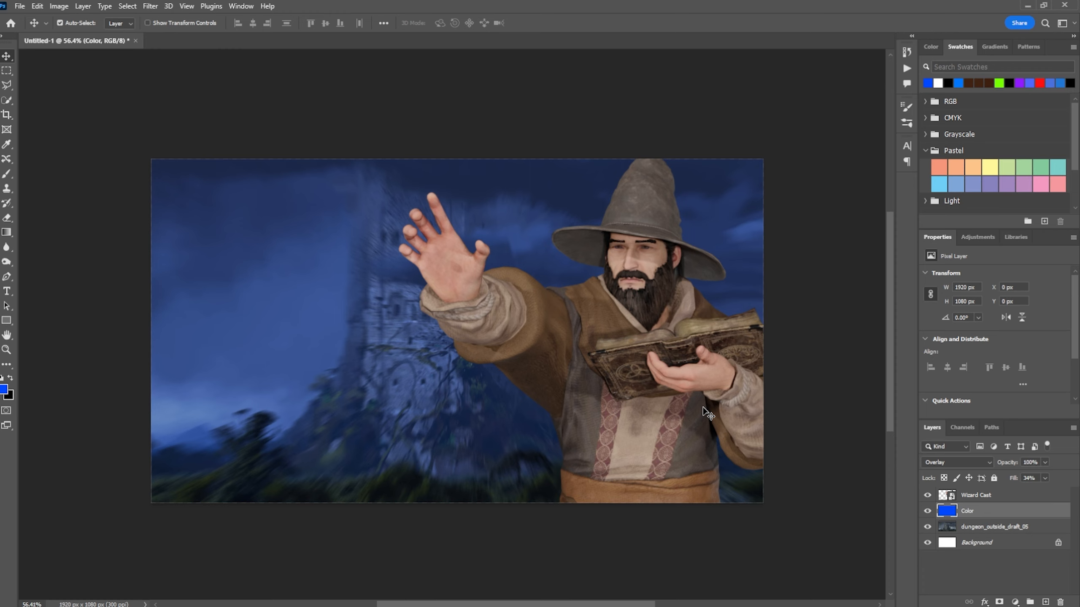
pyautogui.click(1036, 531)
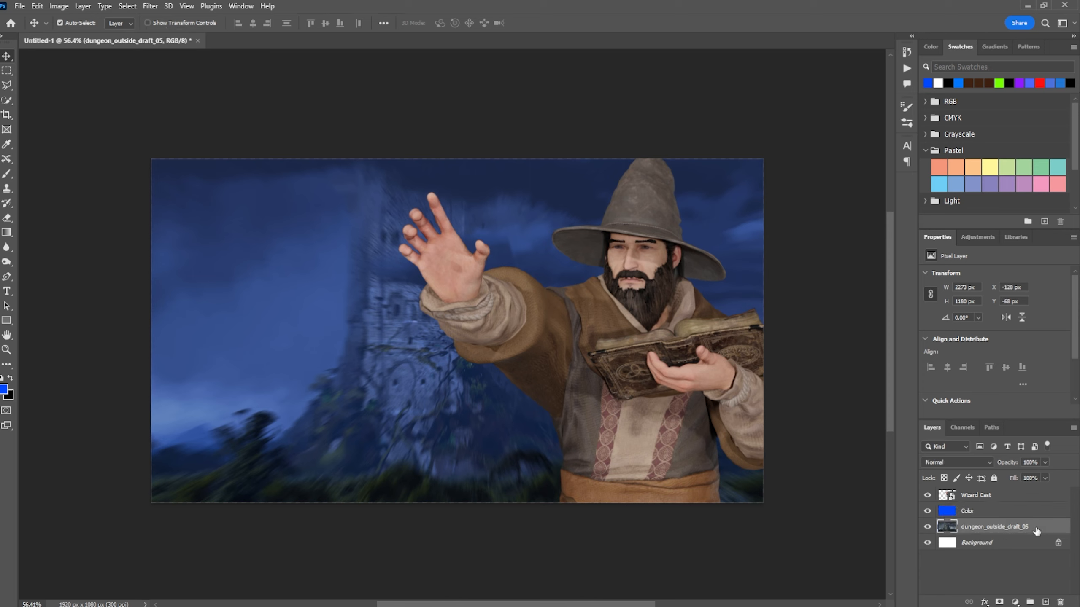
pyautogui.press('ctrl')
pyautogui.hotkey('ctrl', 'u')
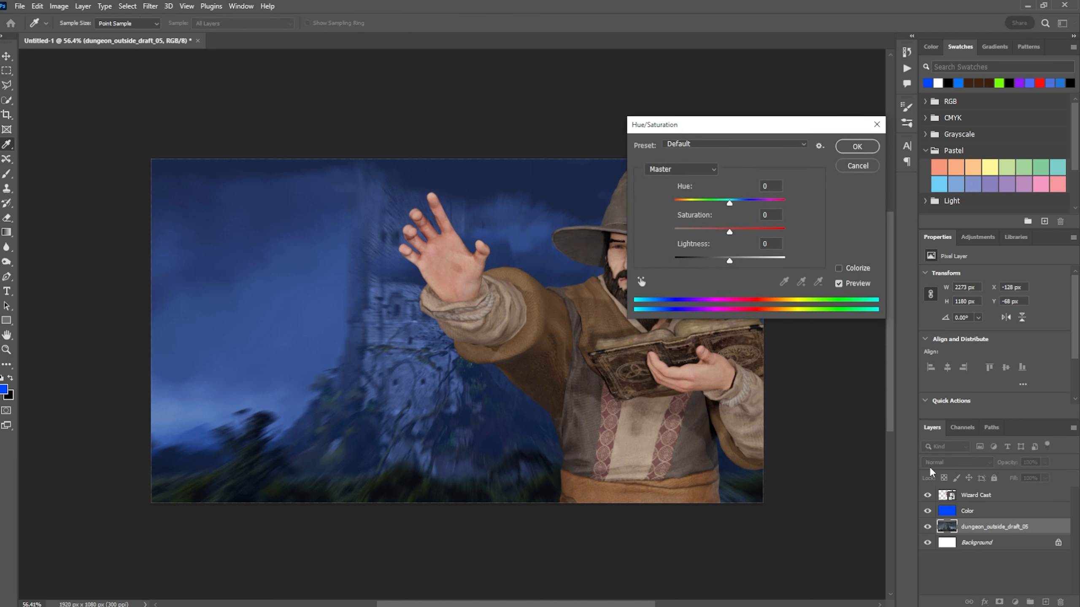
pyautogui.moveTo(727, 234); pyautogui.dragTo(735, 233)
pyautogui.click(854, 146)
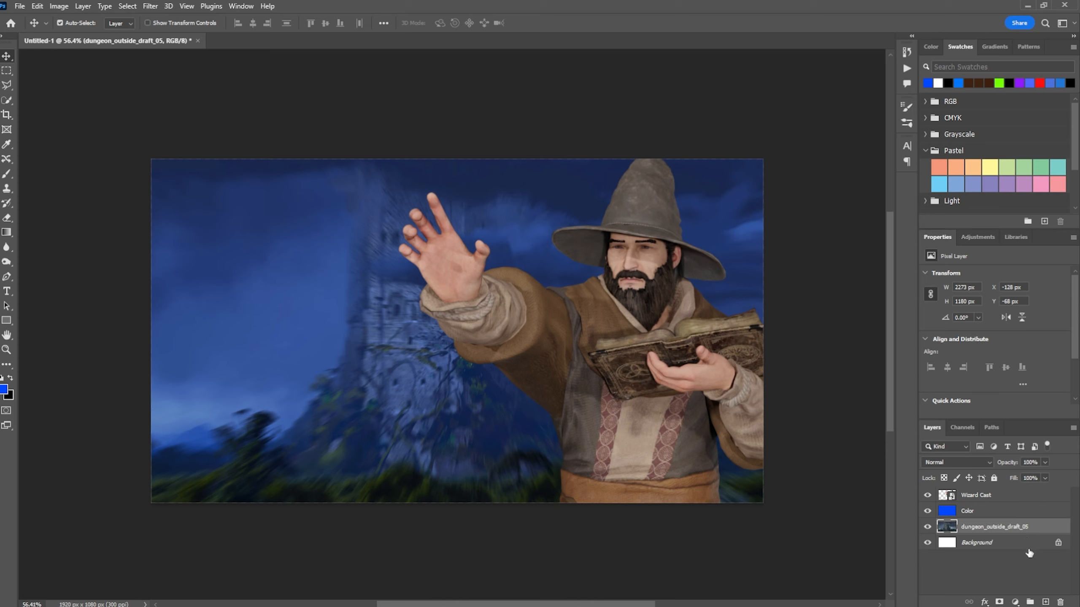
# Add Vibrance and Brightness/Contrast adjustment layers above the dungeon layer and clip both to it
pyautogui.click(1016, 602)
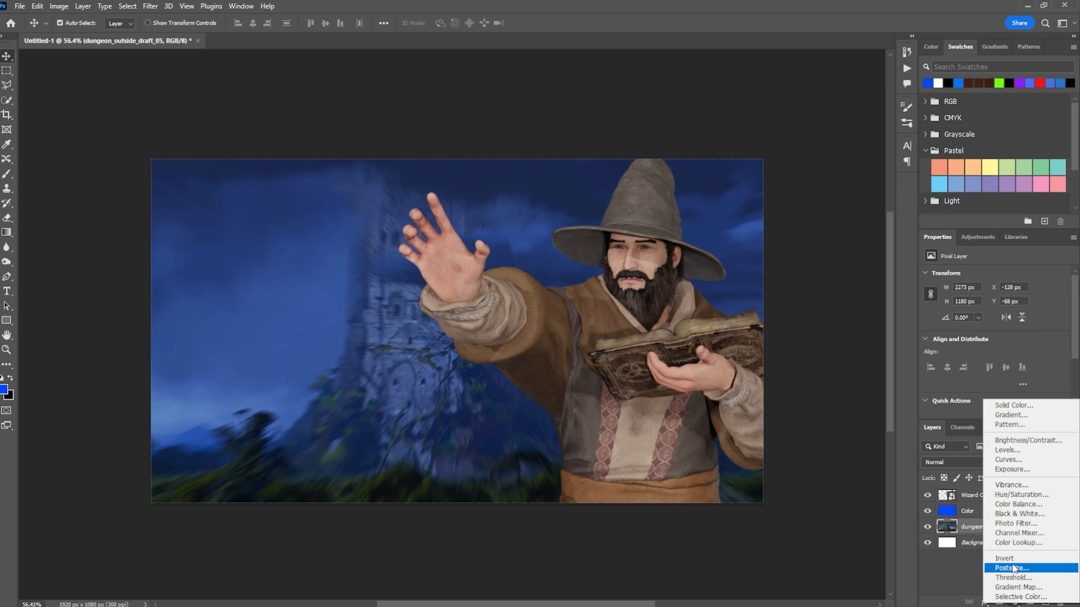
pyautogui.click(1022, 486)
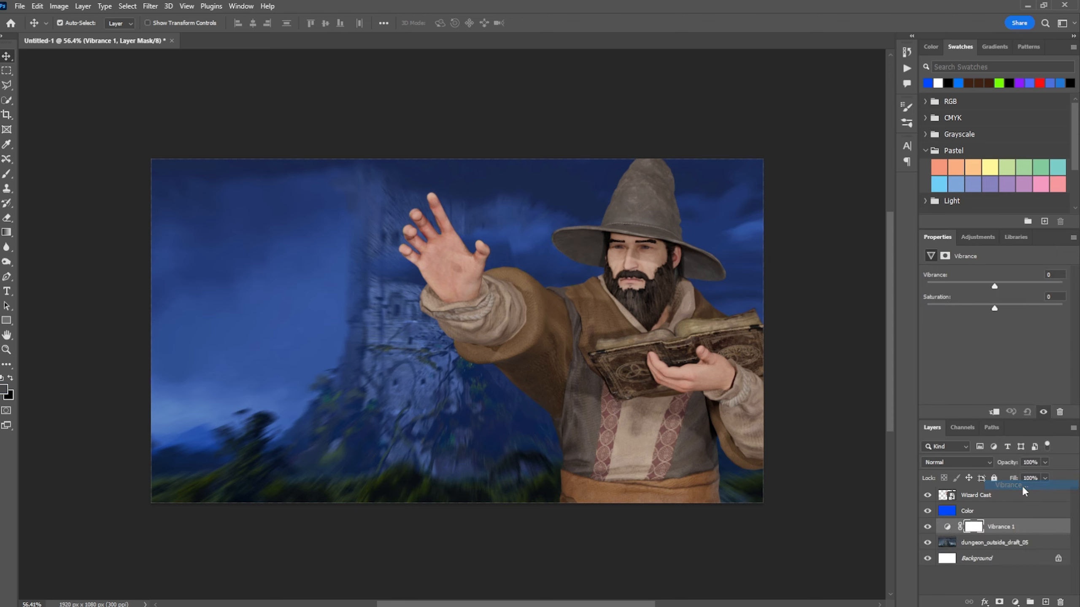
pyautogui.click(1015, 602)
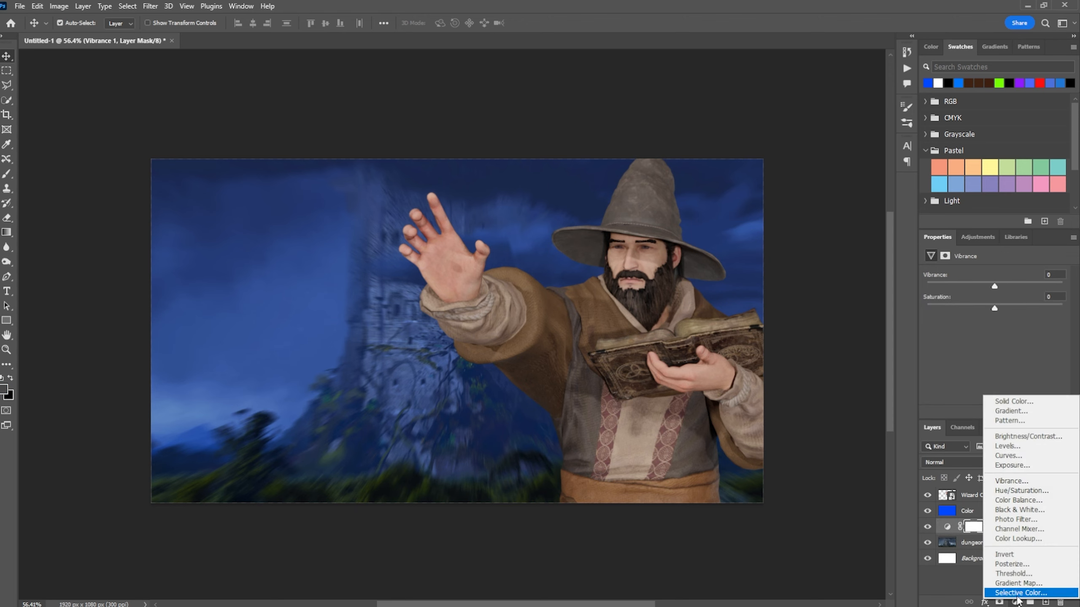
pyautogui.click(1024, 438)
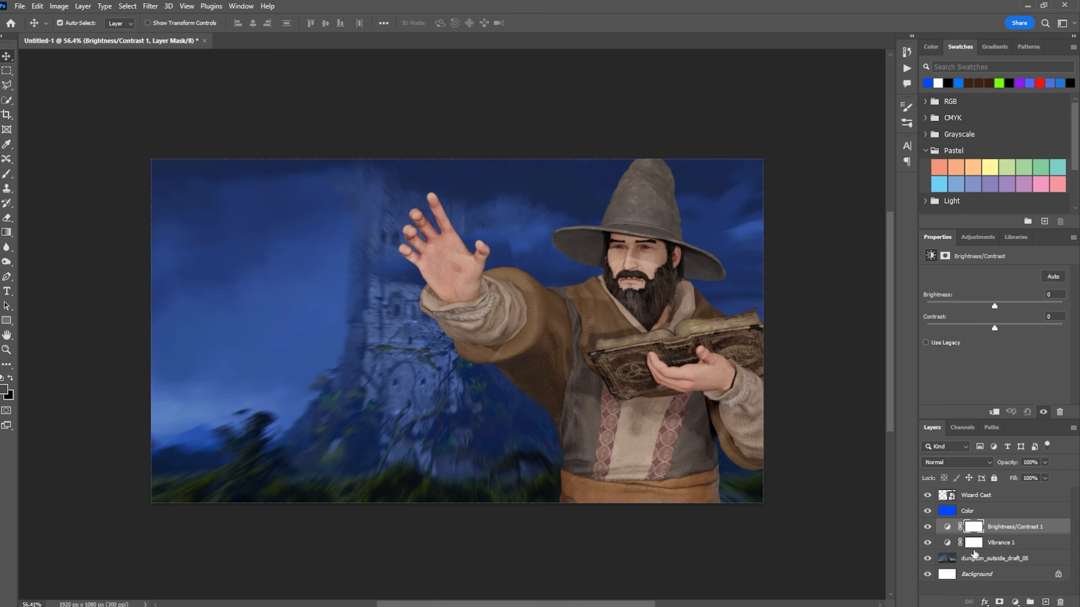
pyautogui.moveTo(974, 552); pyautogui.dragTo(973, 551)
pyautogui.keyDown('alt'); pyautogui.click(972, 550); pyautogui.keyUp('alt')
pyautogui.keyDown('alt'); pyautogui.click(983, 530); pyautogui.keyUp('alt')
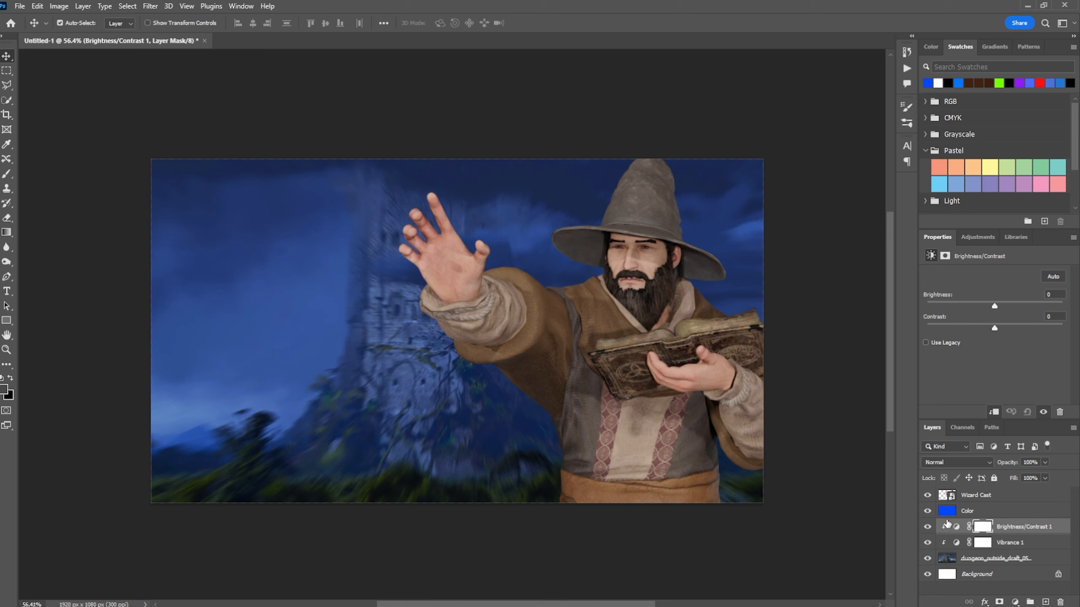
# Raise the dungeon background's vibrance and saturation slightly, and set its brightness to 31 and contrast to 10
pyautogui.click(1035, 546)
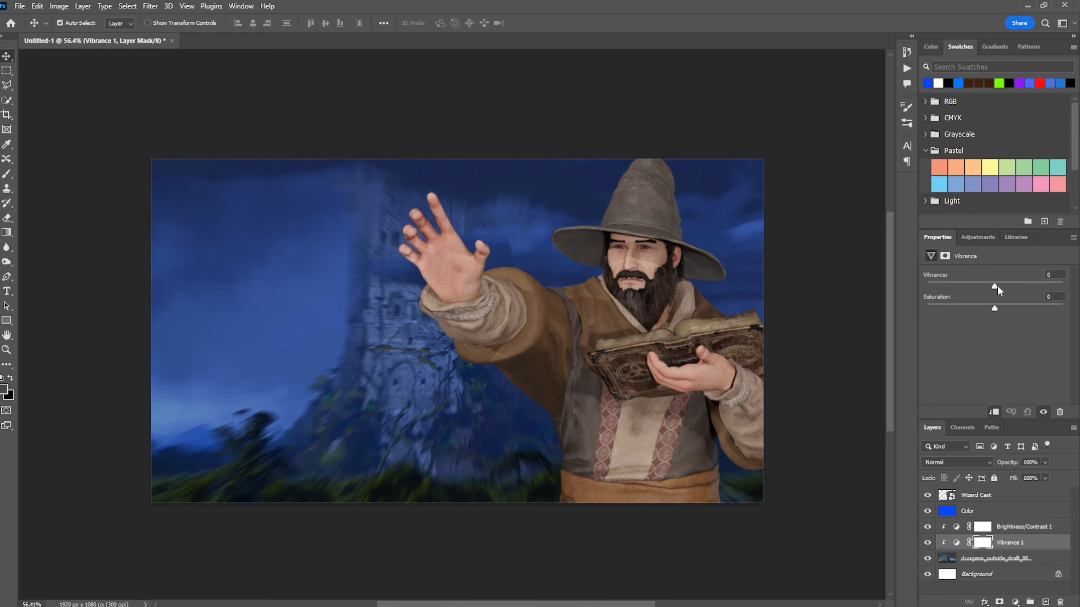
pyautogui.moveTo(997, 286); pyautogui.dragTo(1013, 310)
pyautogui.click(1018, 534)
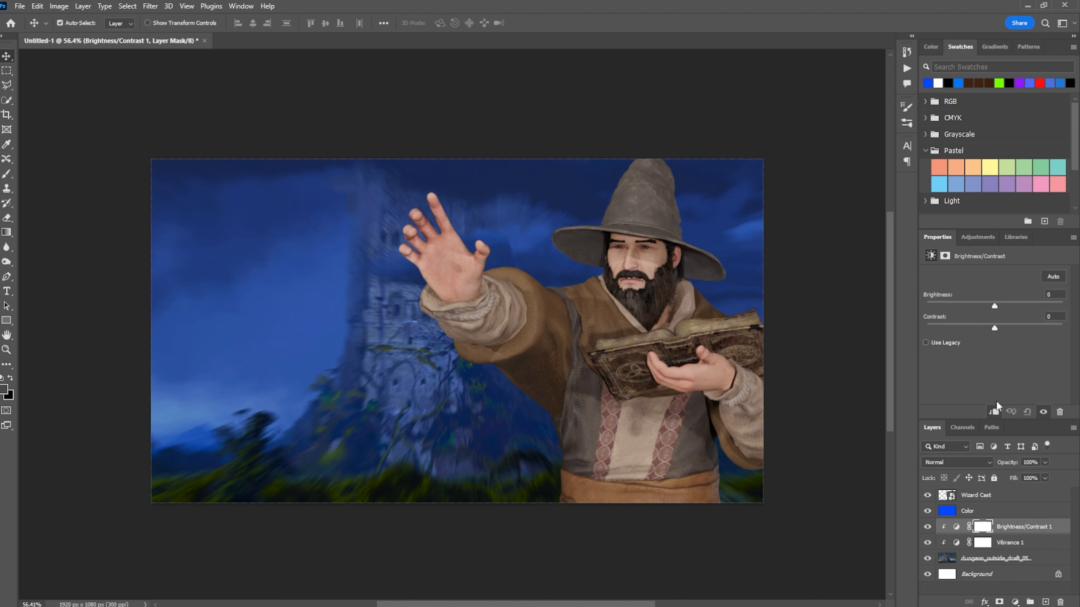
pyautogui.moveTo(993, 308); pyautogui.dragTo(1002, 332)
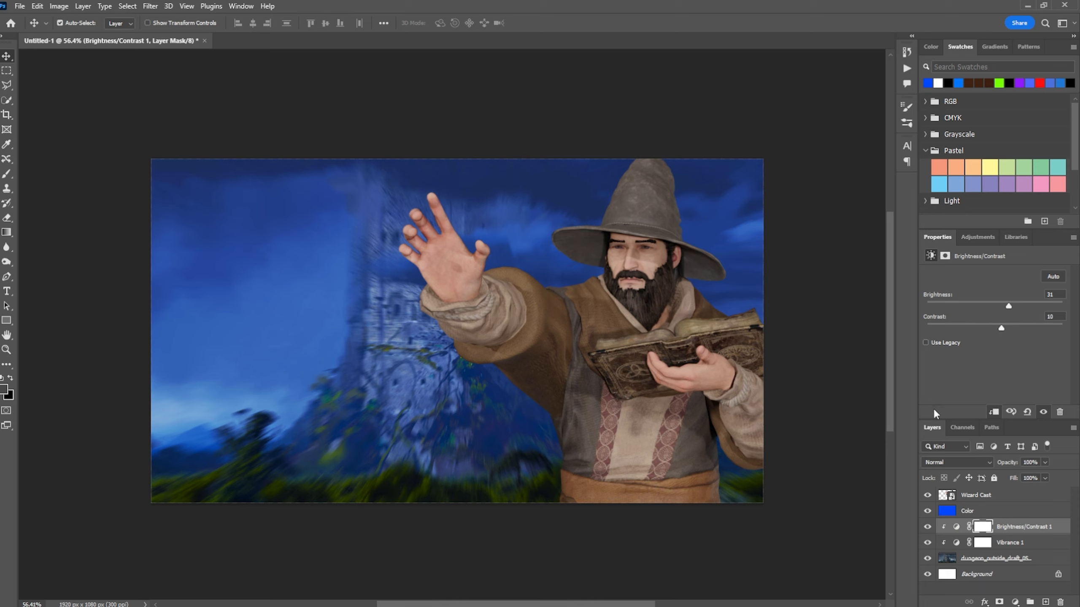
# Add a new layer above Color and paint a soft black vignette around the canvas edges with the 900 px brush
pyautogui.click(998, 513)
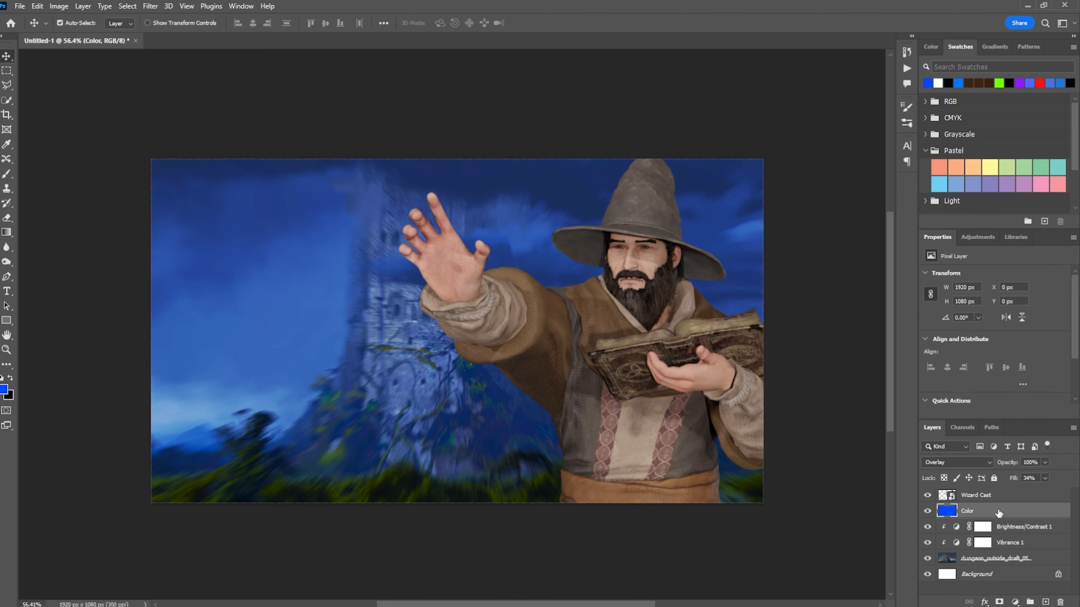
pyautogui.click(1047, 602)
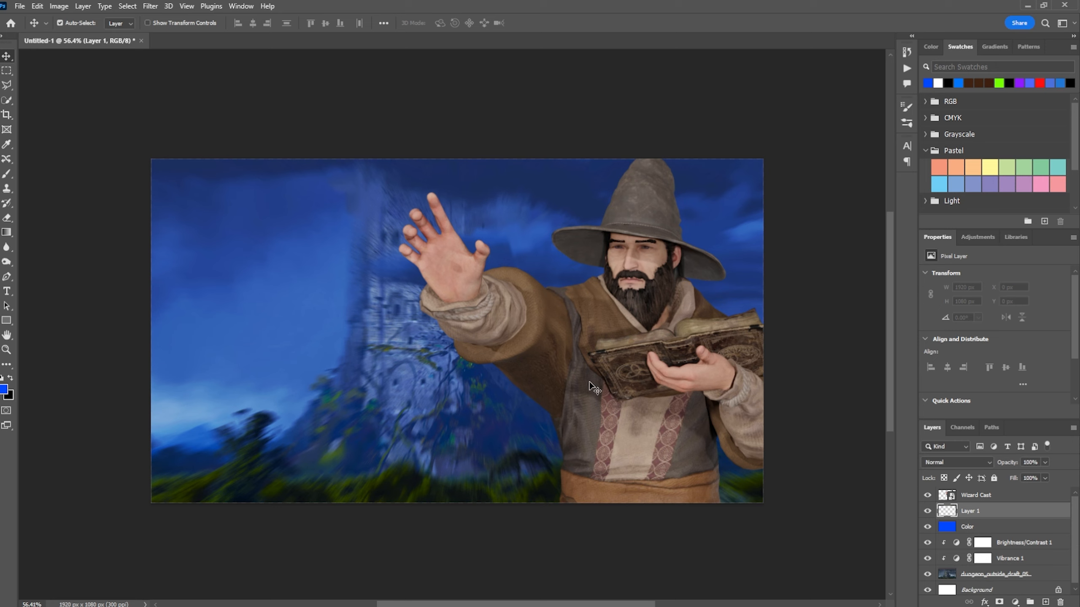
pyautogui.click(1, 378)
pyautogui.click(7, 174)
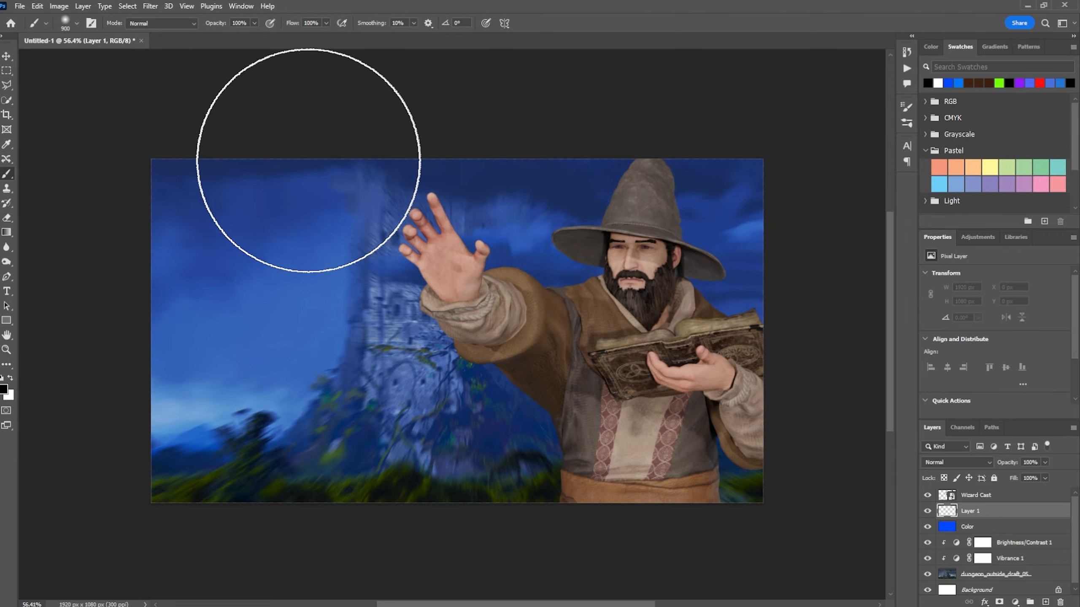
pyautogui.moveTo(304, 157)
pyautogui.mouseDown()
pyautogui.moveTo(174, 290)
pyautogui.moveTo(217, 474)
pyautogui.moveTo(383, 535)
pyautogui.moveTo(517, 254)
pyautogui.moveTo(660, 130)
pyautogui.moveTo(756, 260)
pyautogui.moveTo(725, 460)
pyautogui.moveTo(601, 543)
pyautogui.mouseUp()
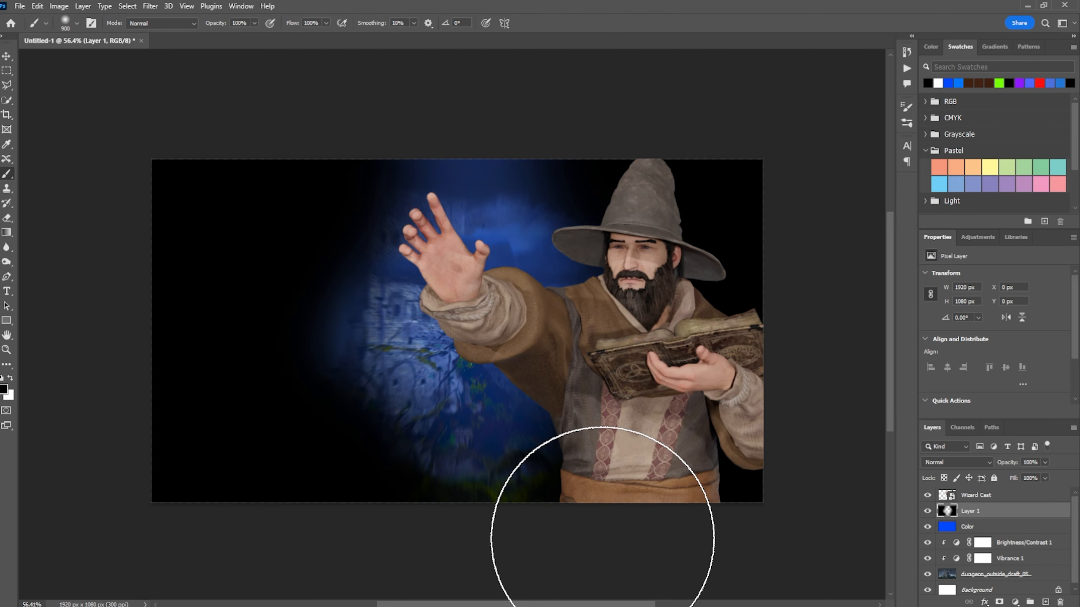
# Set the black vignette layer's blend mode to Overlay and reduce its fill opacity to 14%
pyautogui.doubleClick(1015, 514)
pyautogui.click(263, 225)
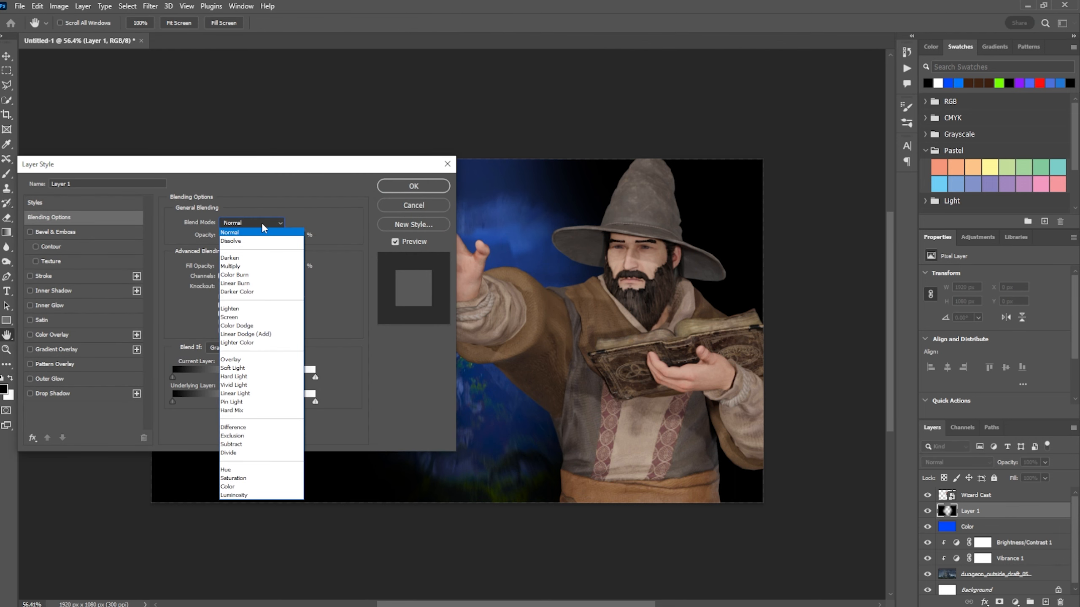
pyautogui.click(268, 360)
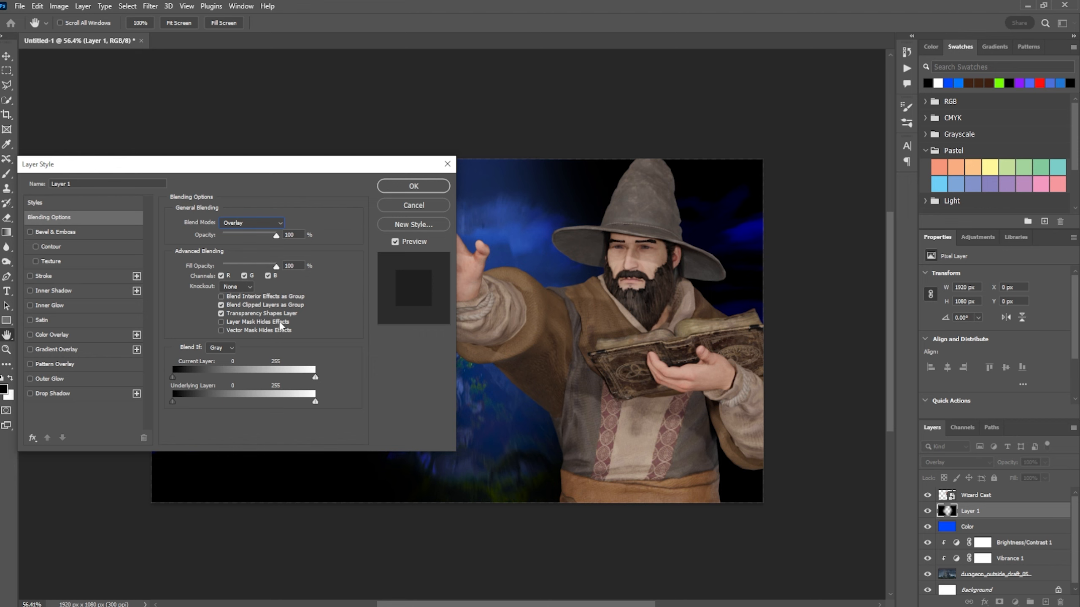
pyautogui.moveTo(277, 268); pyautogui.dragTo(229, 267)
pyautogui.click(387, 192)
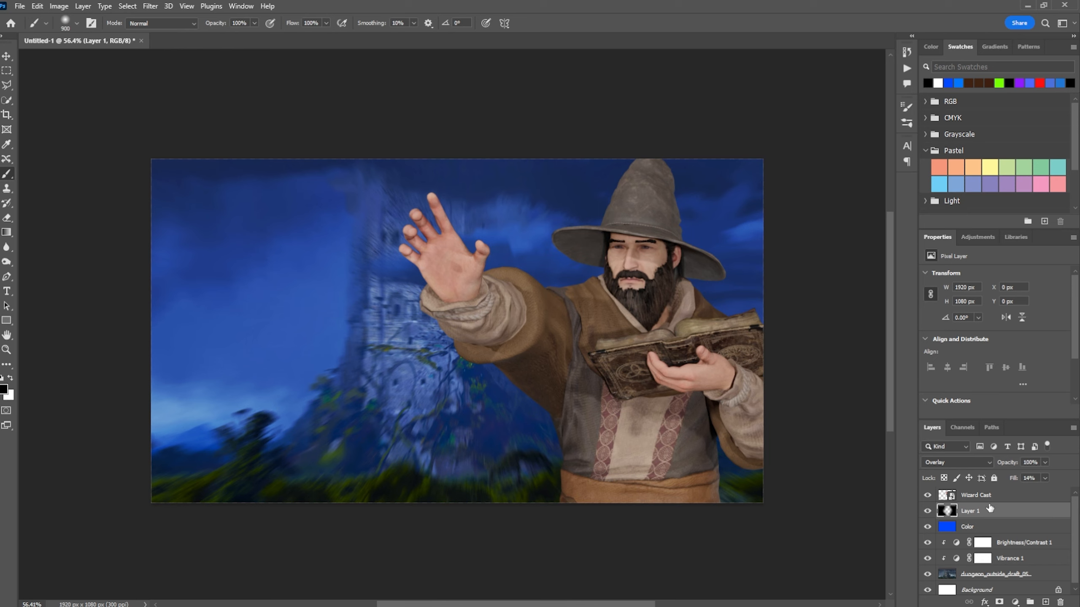
# Apply a Hue/Saturation adjustment to the Wizard Cast layer, raising its saturation slightly
pyautogui.click(1012, 498)
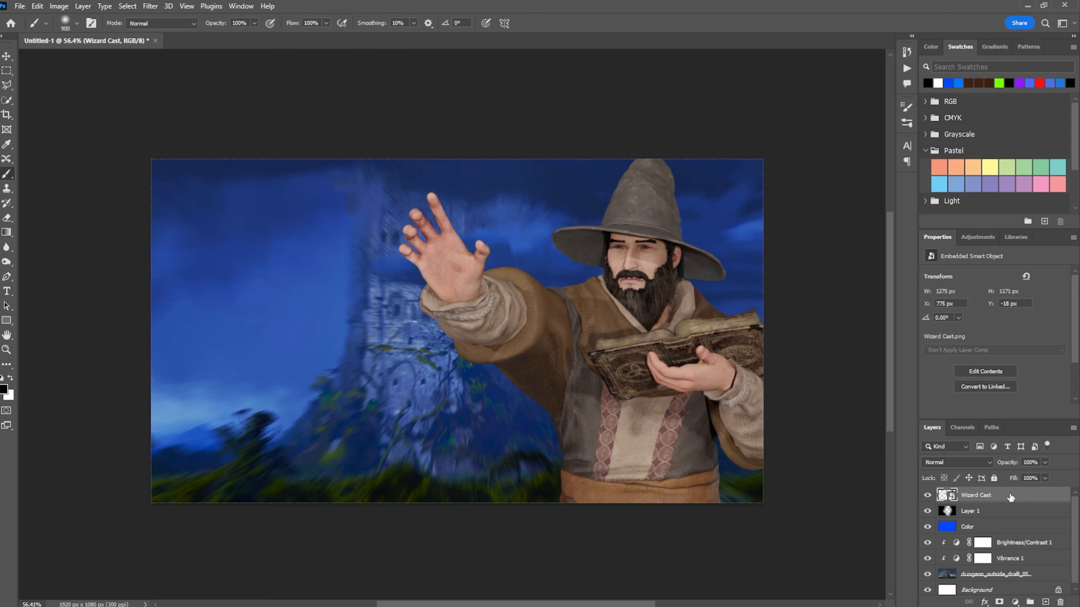
pyautogui.hotkey('ctrl', 'u')
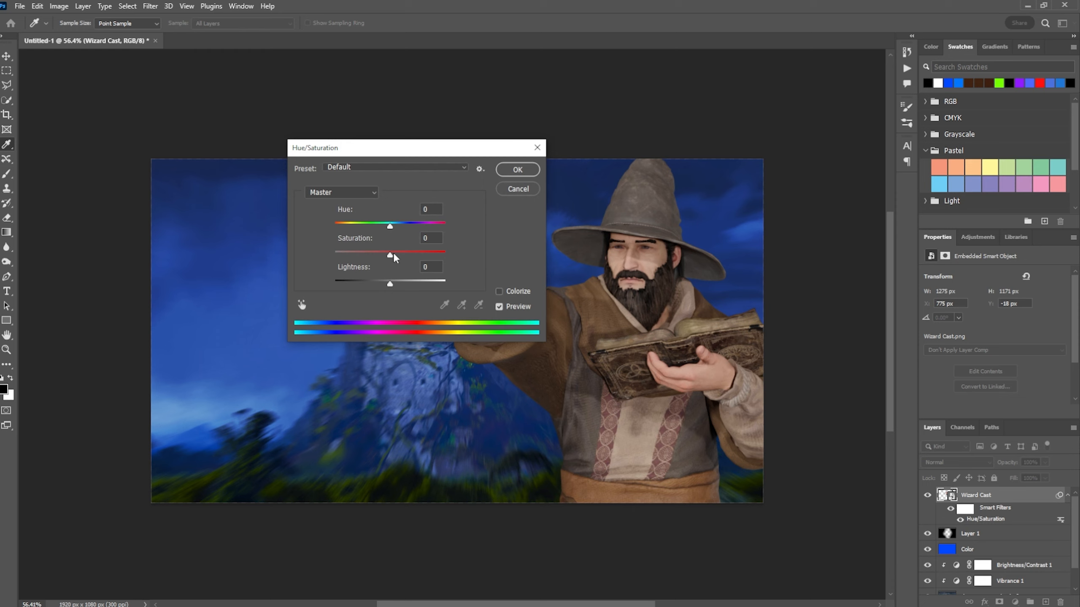
pyautogui.moveTo(395, 255); pyautogui.dragTo(399, 259)
pyautogui.click(514, 169)
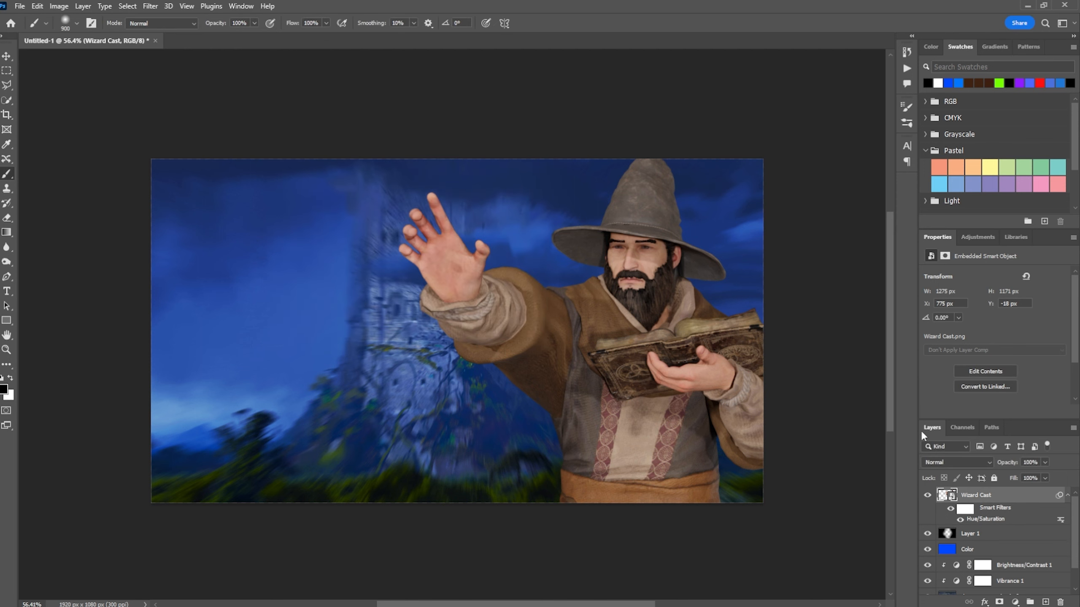
# Add Vibrance and Brightness/Contrast adjustment layers above Wizard Cast and clip both to it
pyautogui.click(1016, 603)
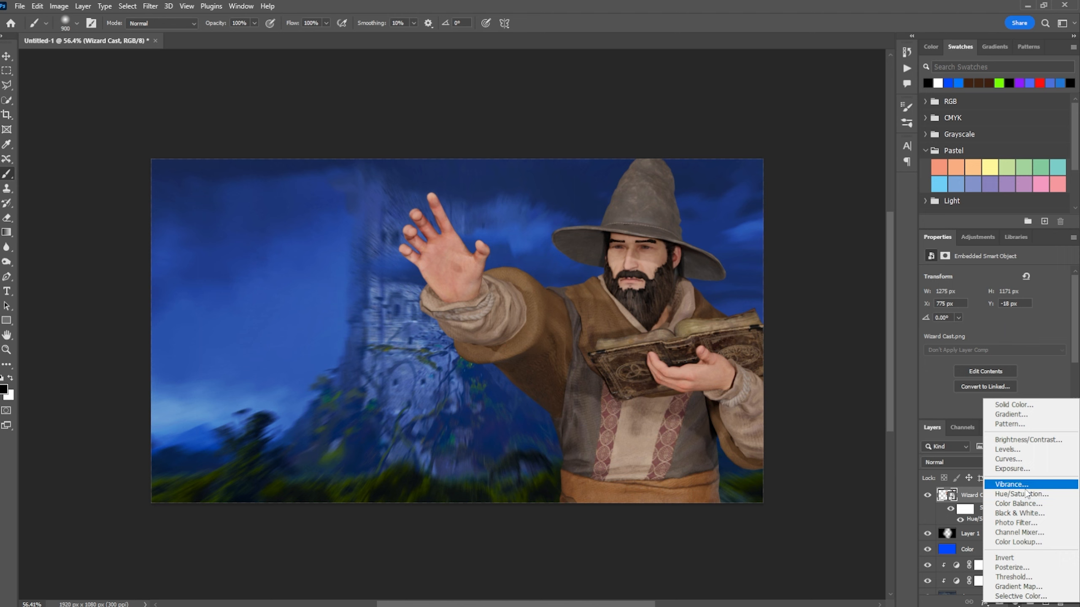
pyautogui.click(1012, 484)
pyautogui.click(1015, 603)
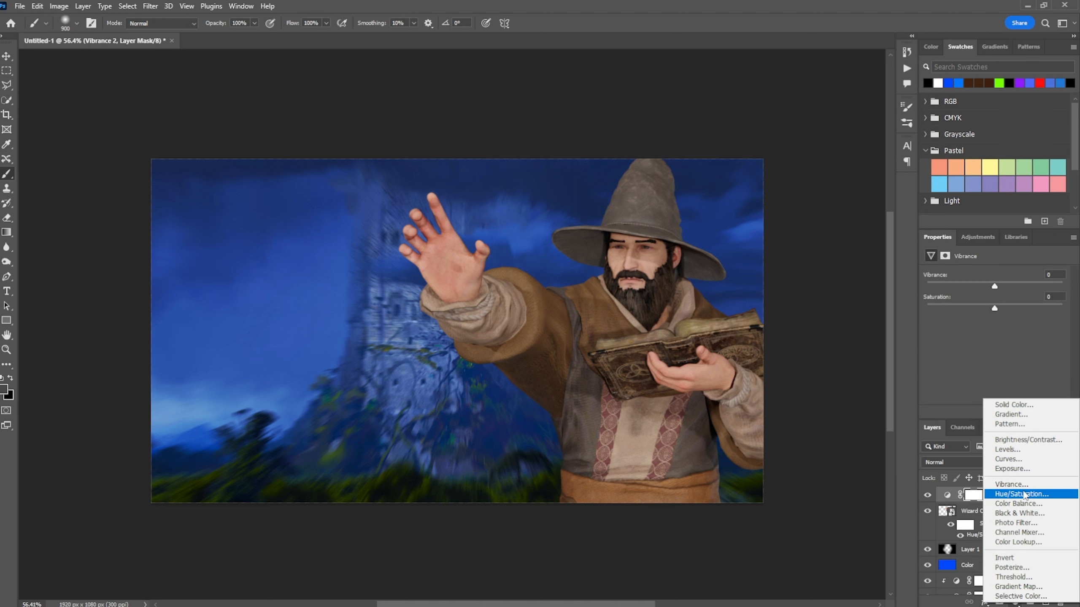
pyautogui.click(1027, 440)
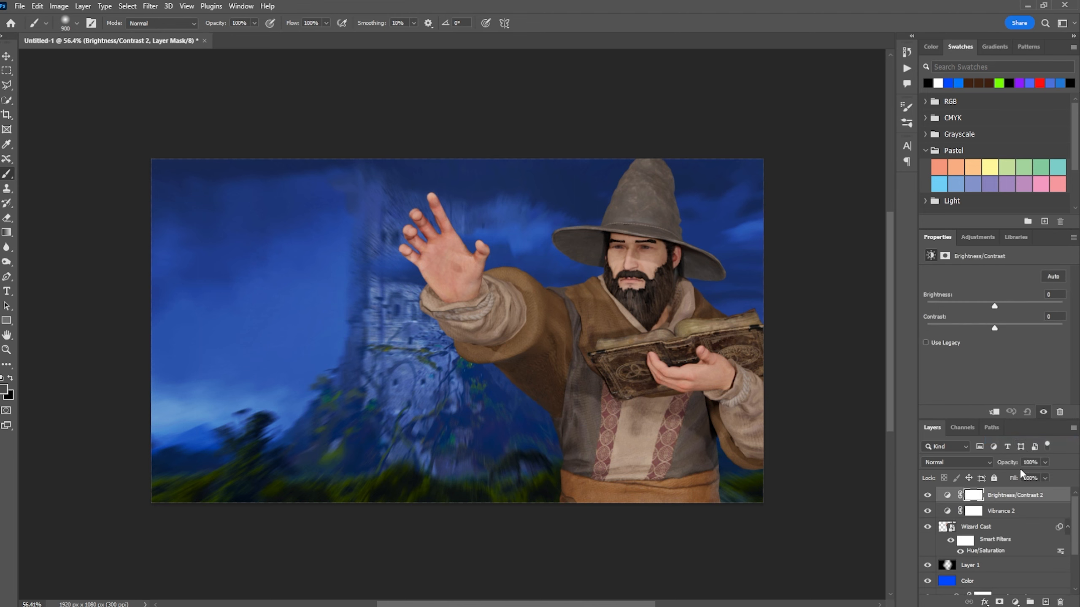
pyautogui.keyDown('alt'); pyautogui.click(986, 516); pyautogui.keyUp('alt')
pyautogui.keyDown('alt'); pyautogui.click(986, 503); pyautogui.keyUp('alt')
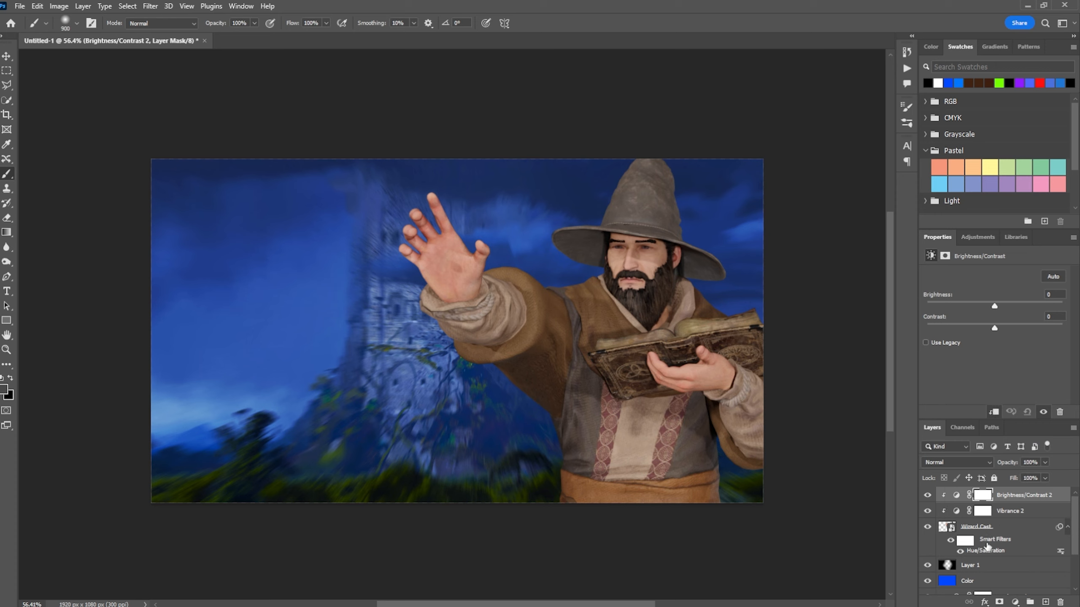
# Raise the wizard's vibrance and saturation slightly, and set its brightness to about 19 and contrast to about 15
pyautogui.click(1032, 513)
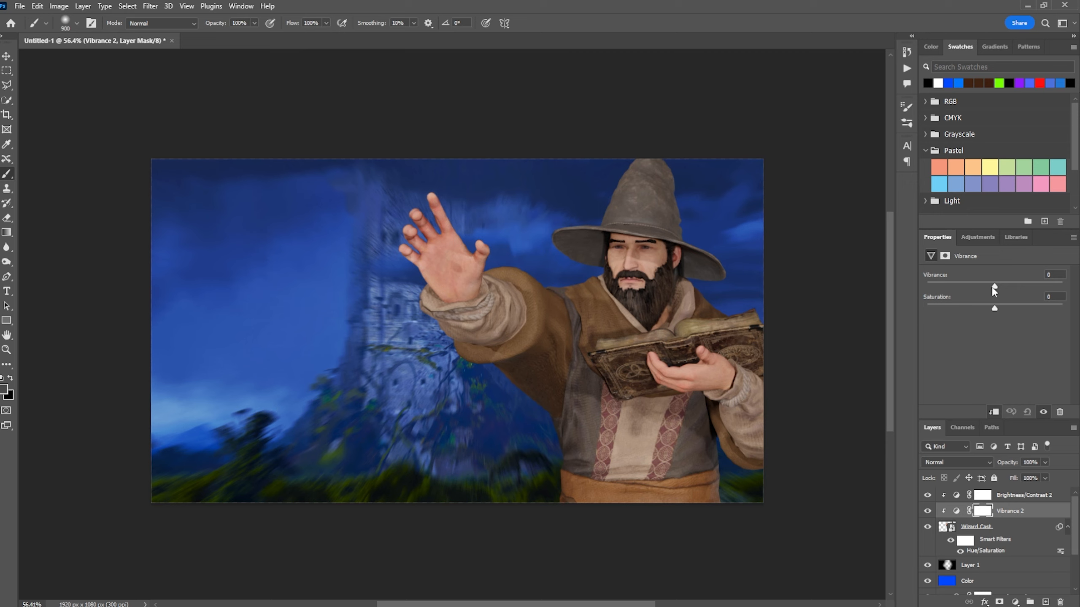
pyautogui.moveTo(994, 288); pyautogui.dragTo(1002, 310)
pyautogui.click(1037, 495)
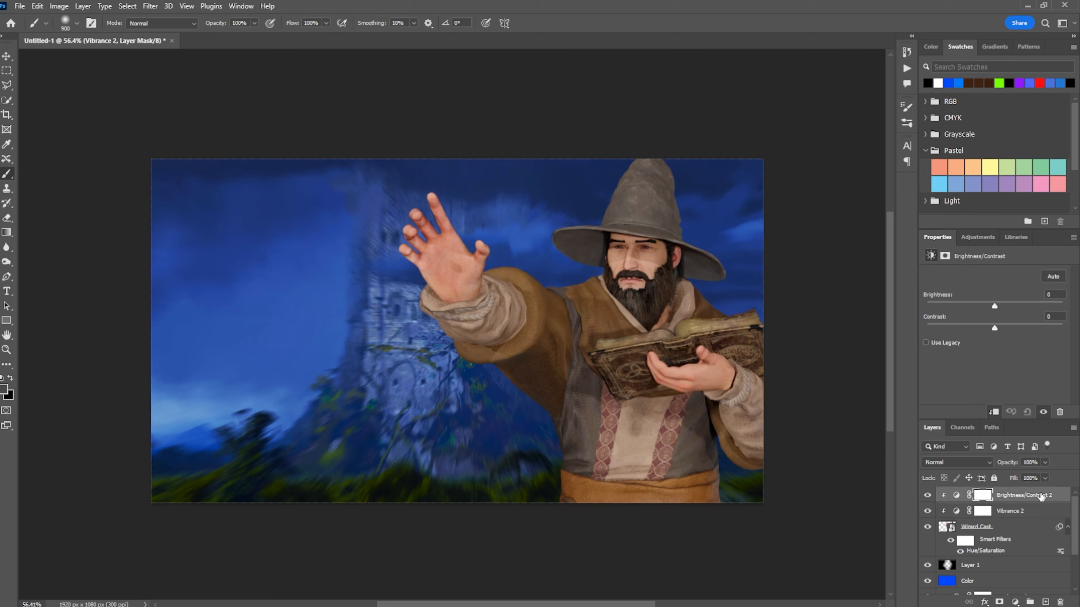
pyautogui.moveTo(995, 307); pyautogui.dragTo(1002, 309)
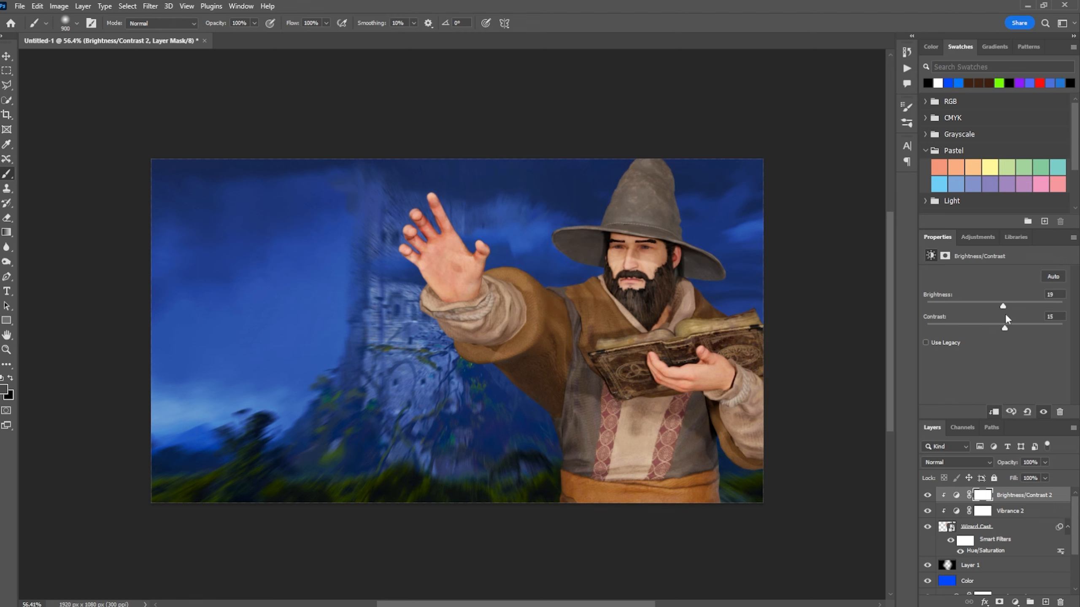
pyautogui.moveTo(1003, 307); pyautogui.dragTo(1003, 313)
# Add a drop shadow to the Wizard Cast layer with 31 px distance, 20% spread and about 36 px size
pyautogui.click(1015, 530)
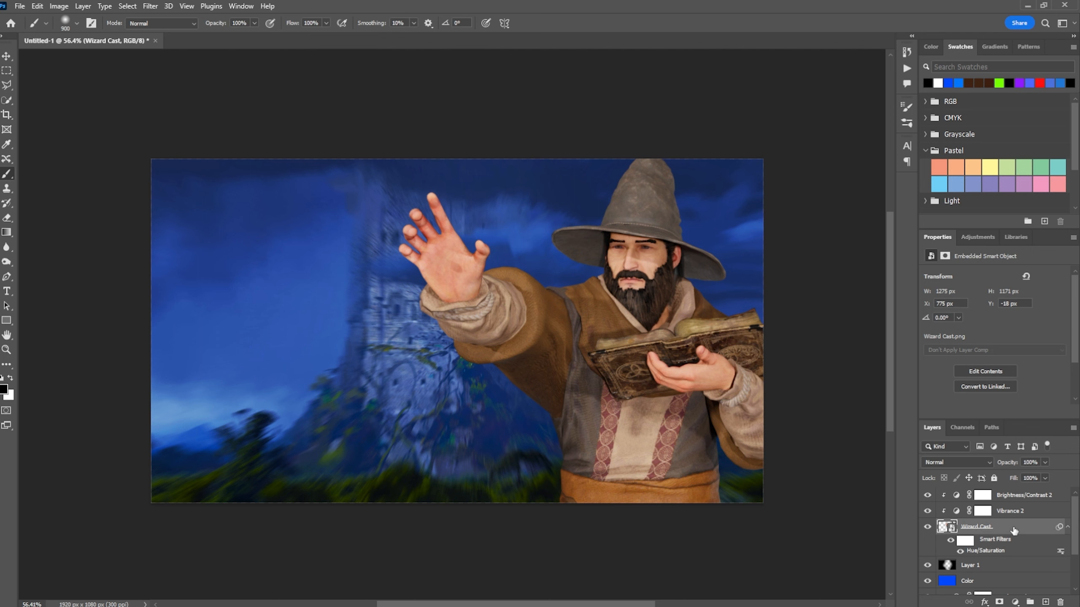
pyautogui.doubleClick(1014, 530)
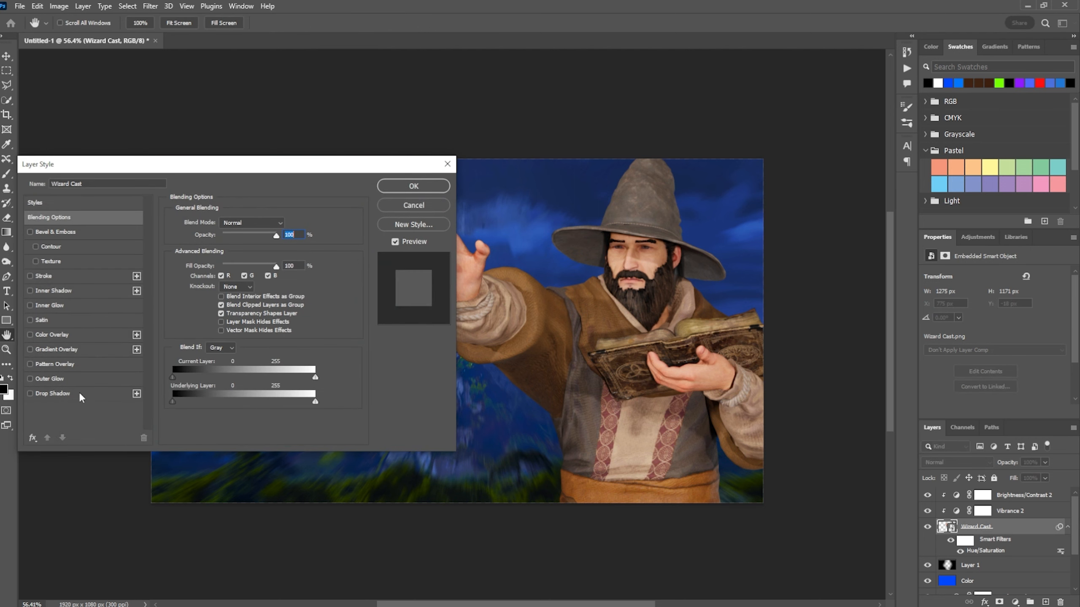
pyautogui.click(95, 394)
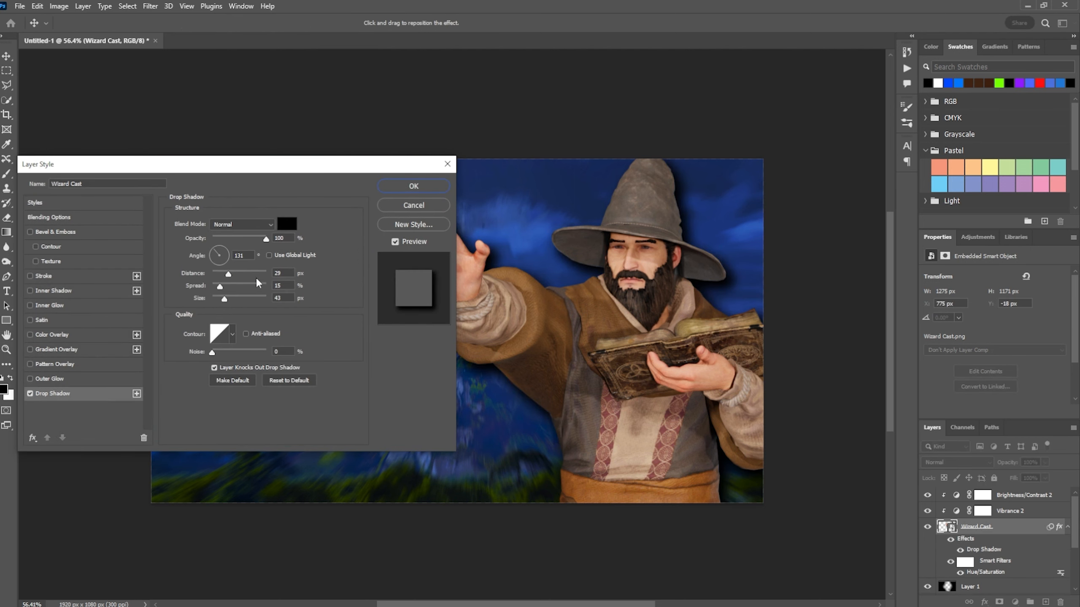
pyautogui.moveTo(228, 274); pyautogui.dragTo(224, 289)
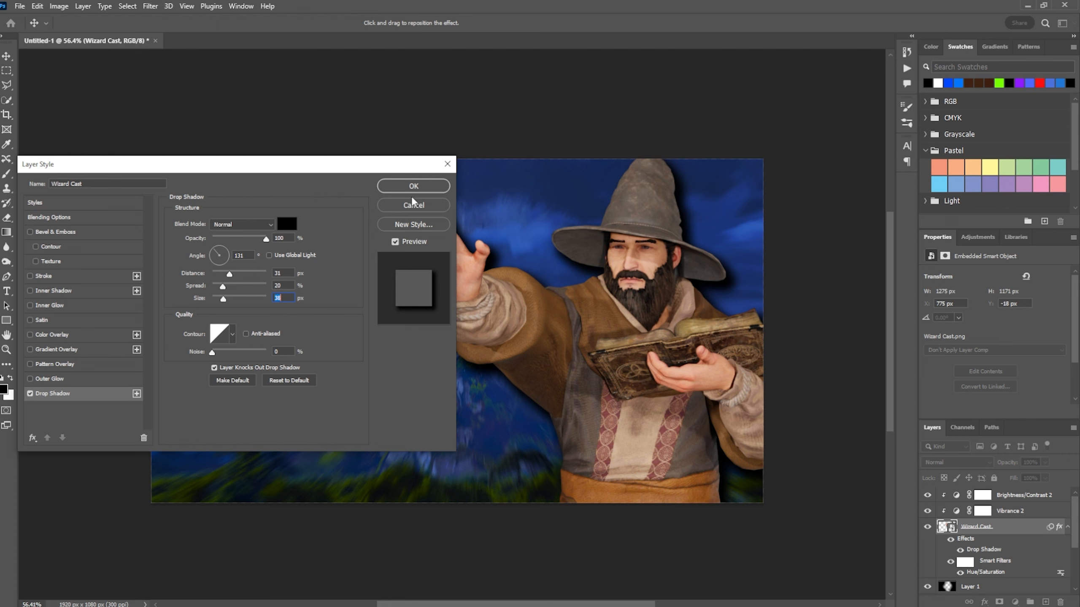
pyautogui.click(422, 185)
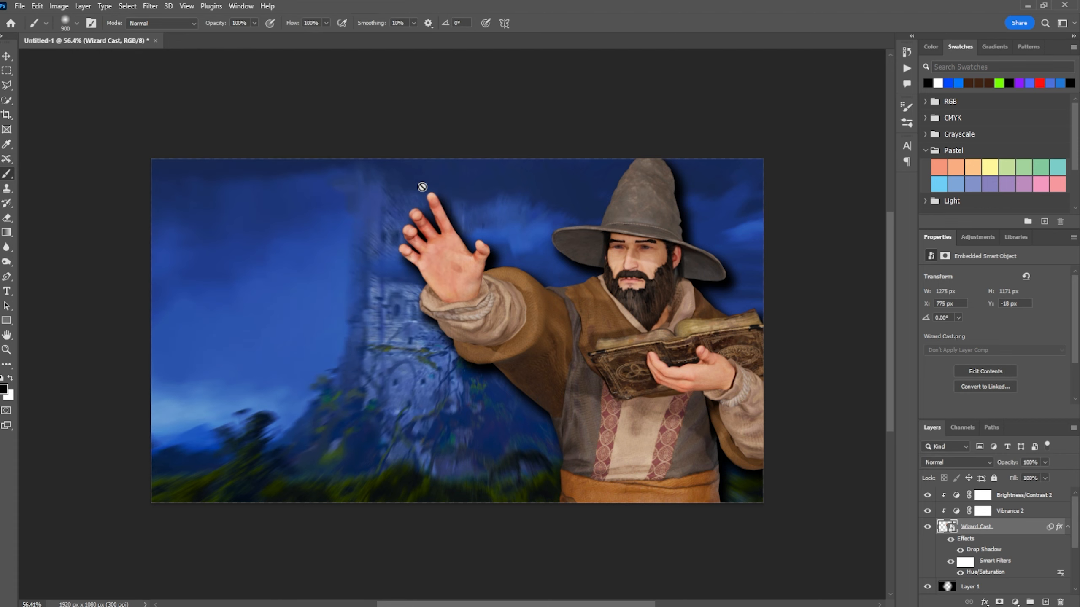
# Enlarge the wizard cutout to about 29.6% scale and shift it slightly down and to the right on the canvas
pyautogui.press('v')
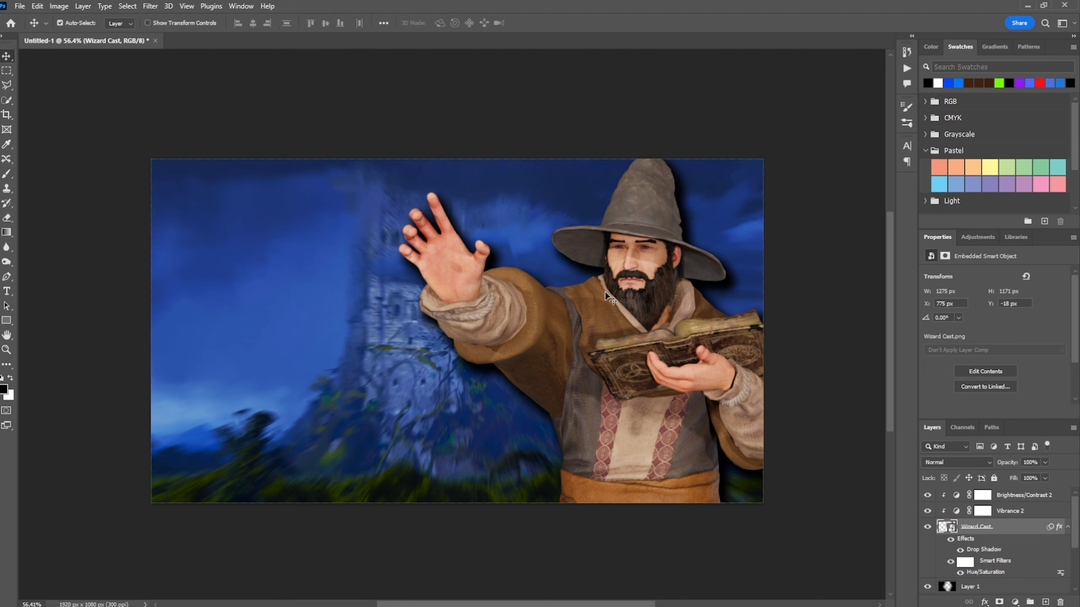
pyautogui.hotkey('ctrl', 't')
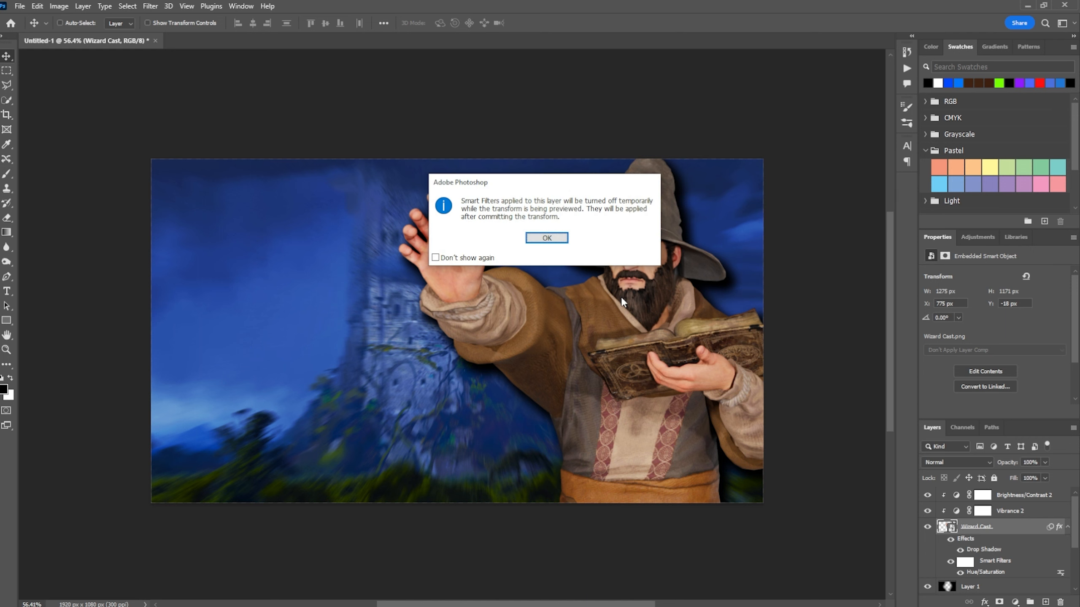
pyautogui.click(539, 239)
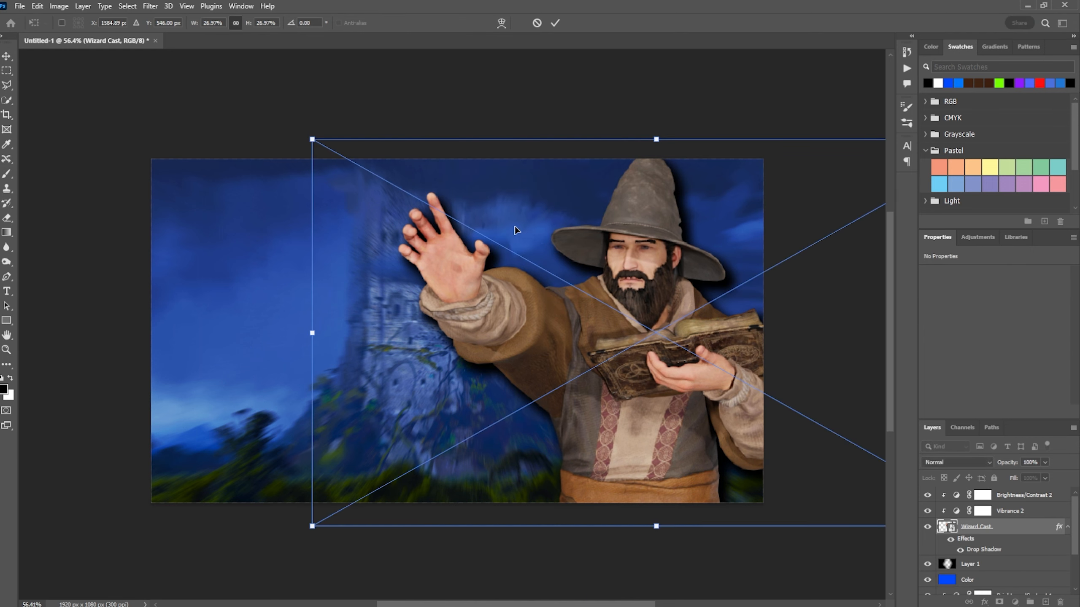
pyautogui.moveTo(311, 135); pyautogui.dragTo(279, 114)
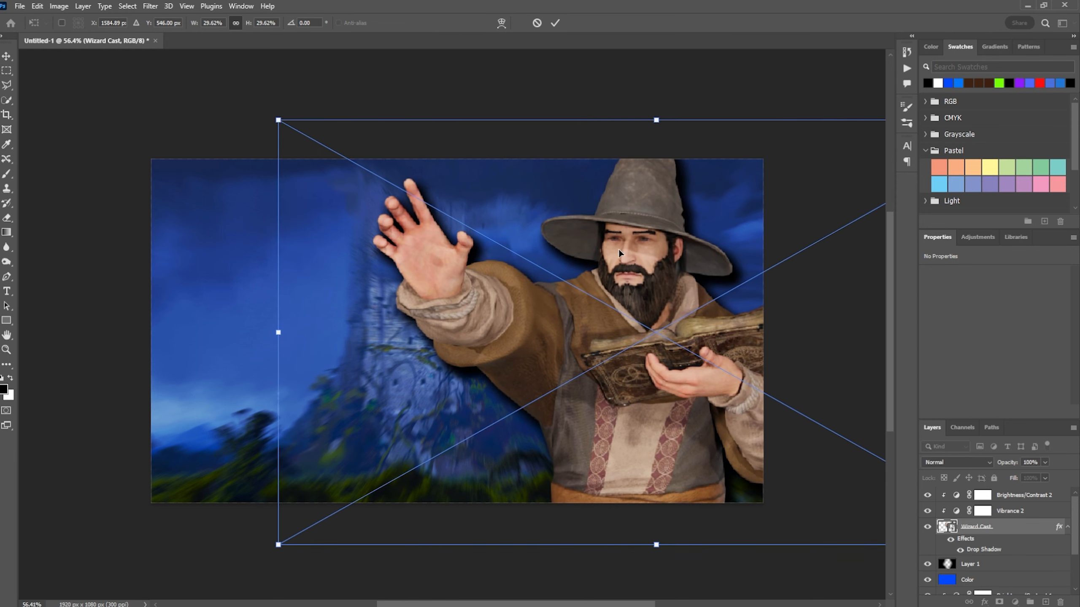
pyautogui.moveTo(626, 249); pyautogui.dragTo(628, 260)
pyautogui.press('Return')
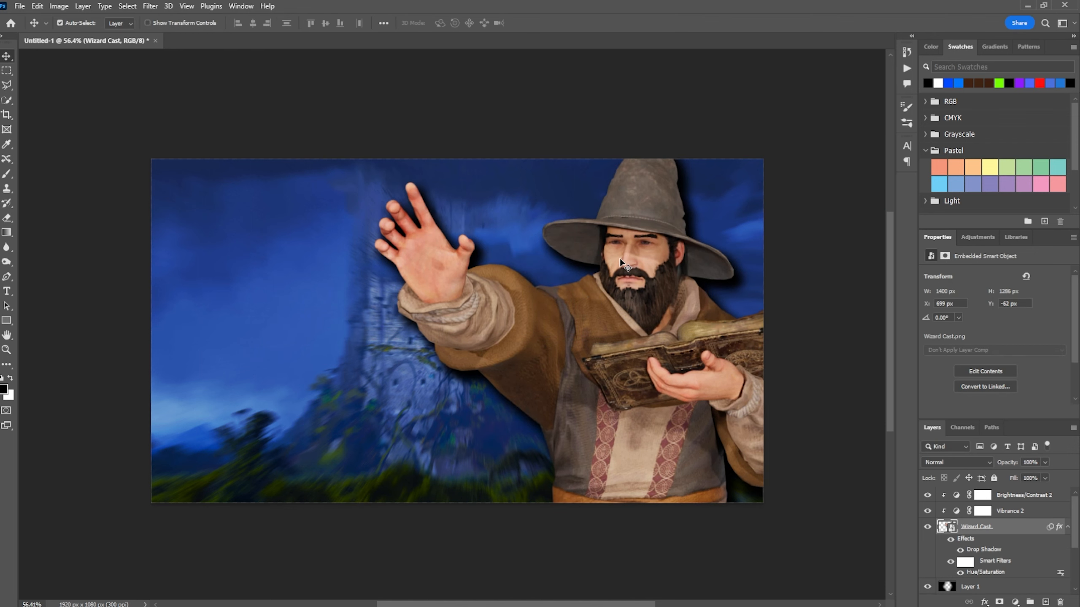
pyautogui.moveTo(634, 303); pyautogui.dragTo(641, 310)
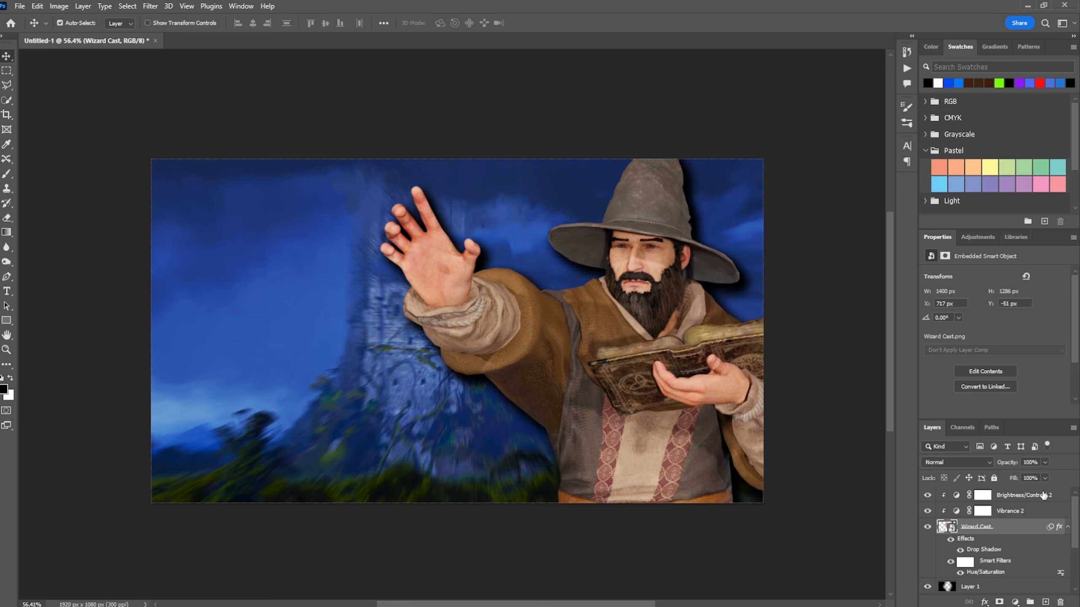
# Add the text "THUMBNAIL" in black 110 pt BigNoodleTitling Oblique above the wizard's adjustment layers and place it across the upper canvas
pyautogui.click(1056, 502)
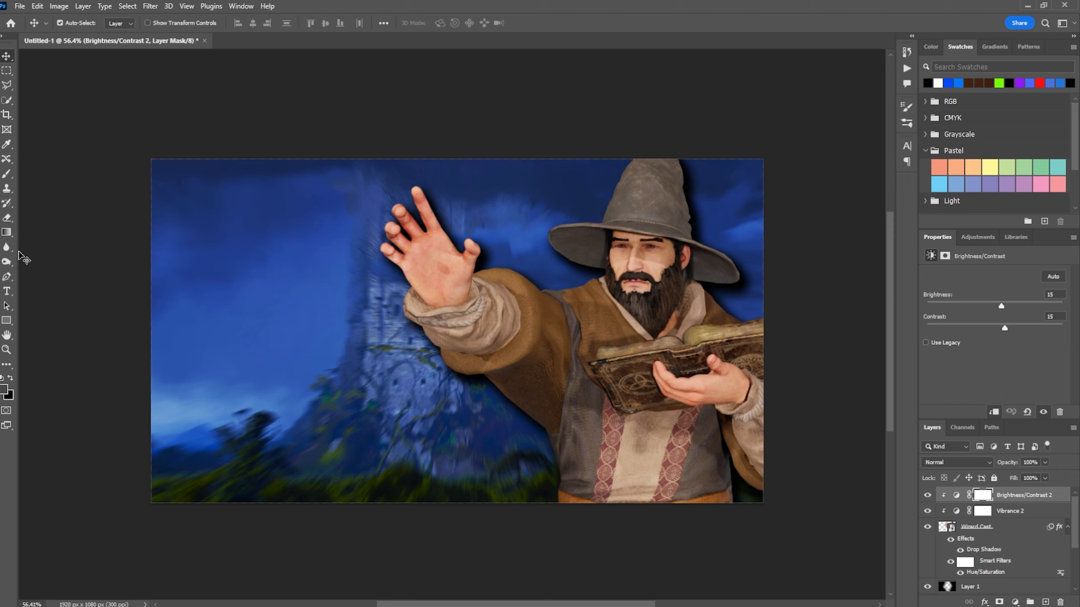
pyautogui.click(7, 291)
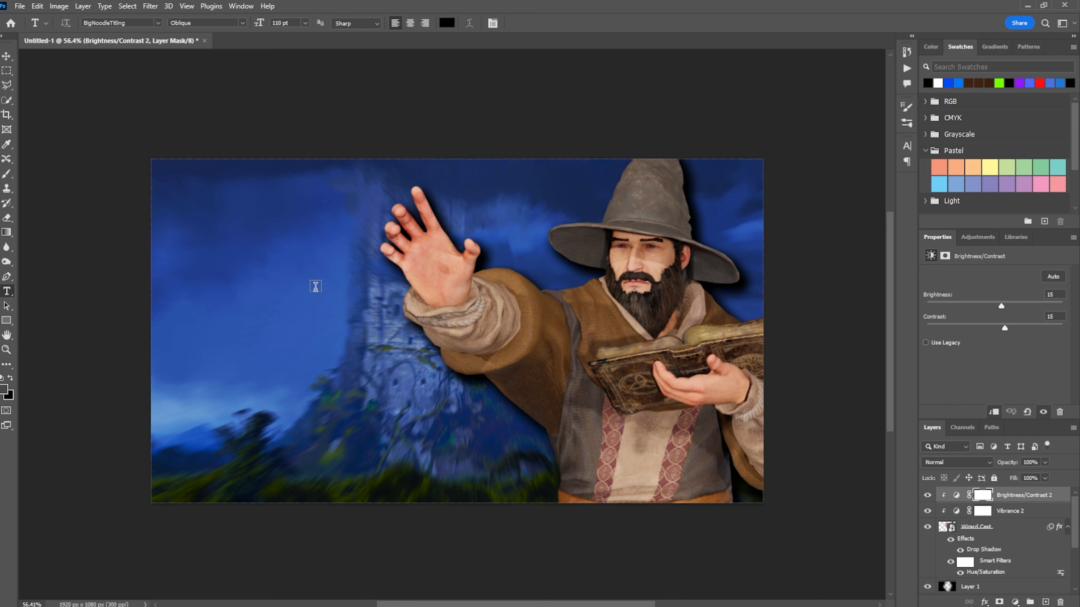
pyautogui.click(220, 264)
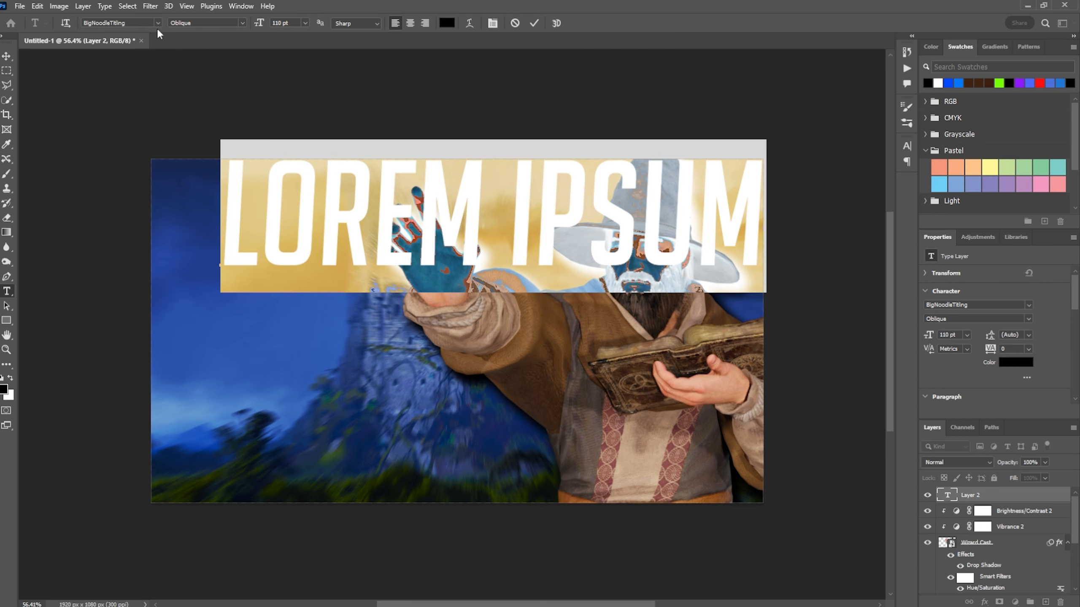
pyautogui.write('THUY')
pyautogui.press('BackSpace')
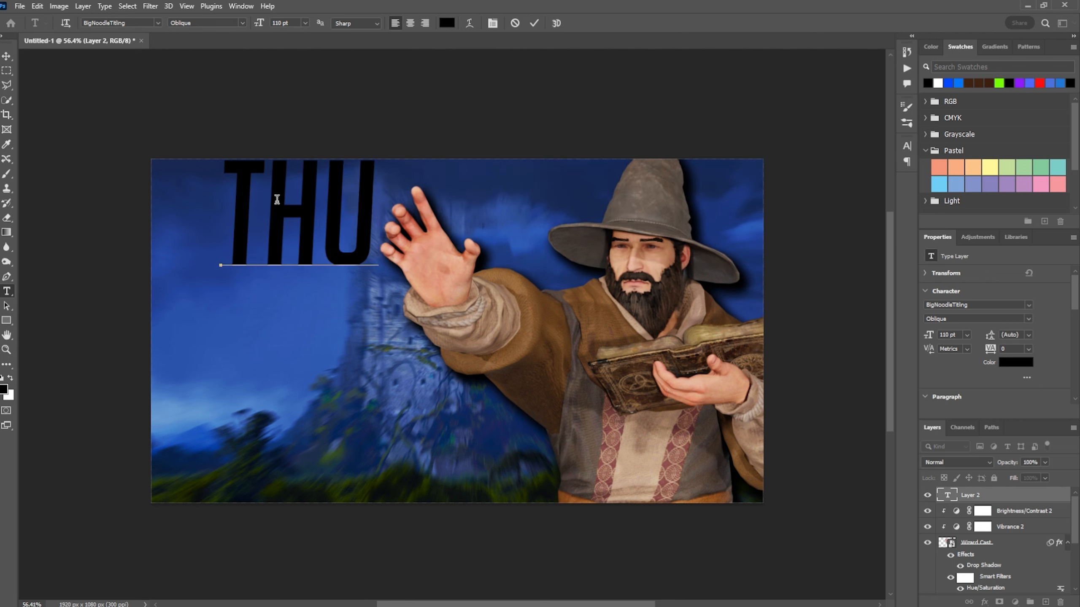
pyautogui.write('MN')
pyautogui.press('BackSpace')
pyautogui.write('B')
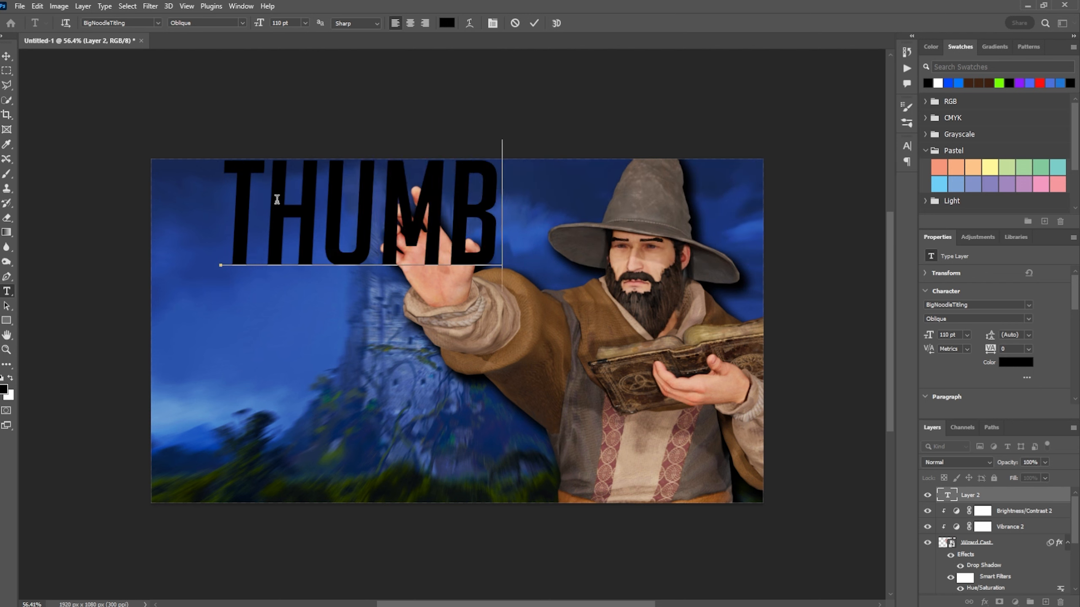
pyautogui.write('NAIL')
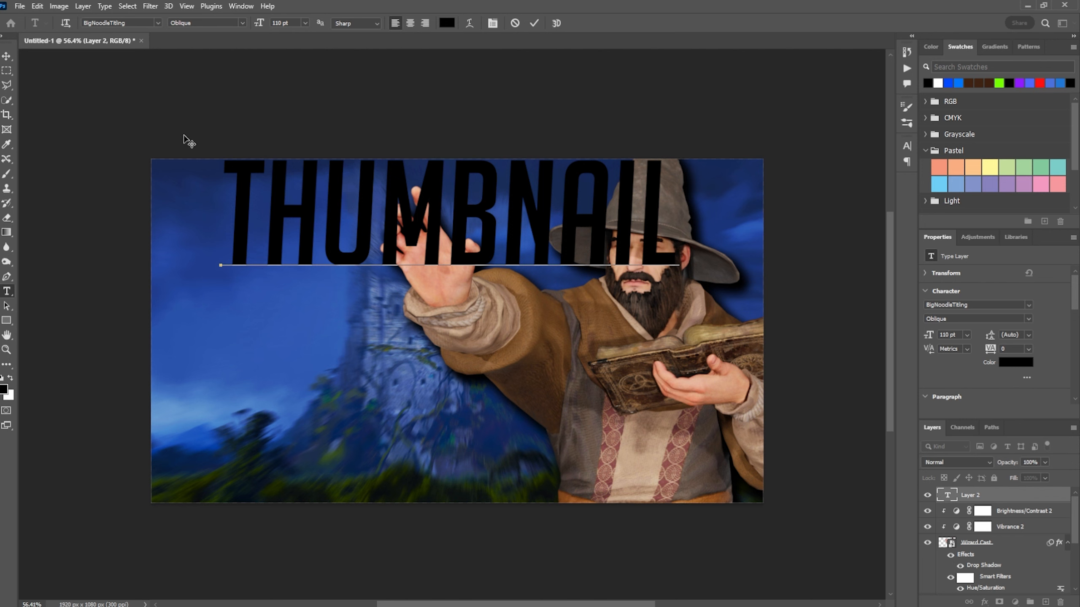
pyautogui.click(7, 56)
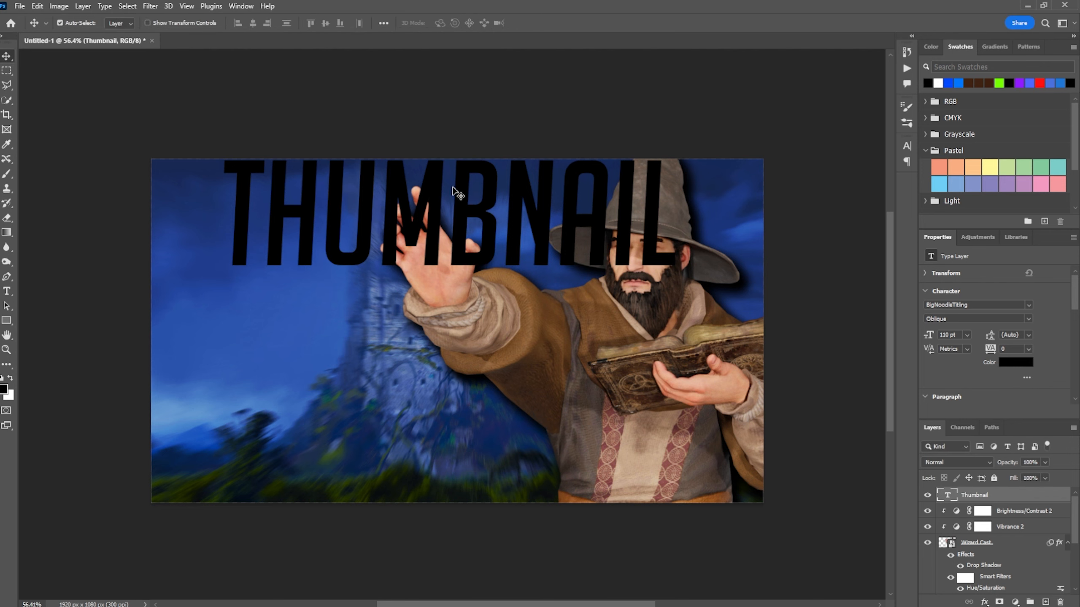
pyautogui.moveTo(453, 190); pyautogui.dragTo(392, 213)
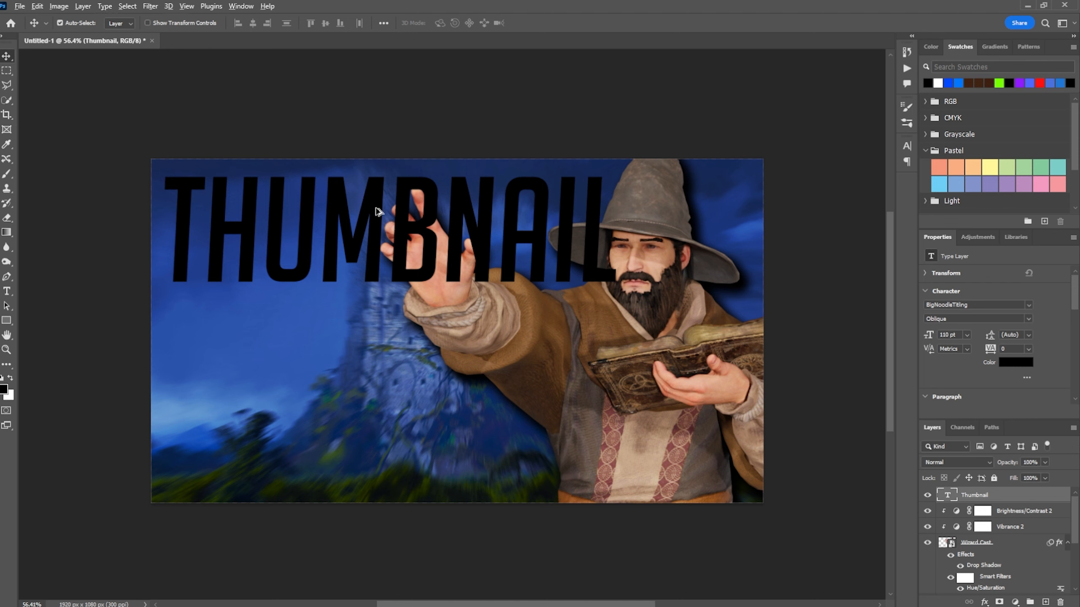
# Duplicate the THUMBNAIL text directly below itself and change the copy's wording to "TUTORIAL"
pyautogui.moveTo(376, 217); pyautogui.dragTo(378, 351)
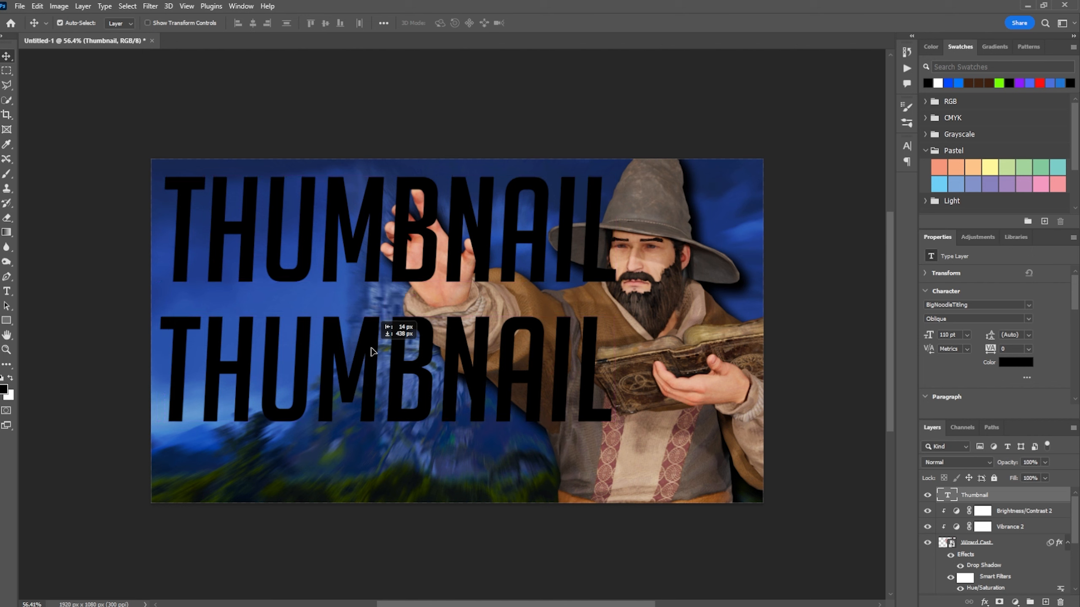
pyautogui.press('t')
pyautogui.moveTo(580, 385); pyautogui.dragTo(198, 352)
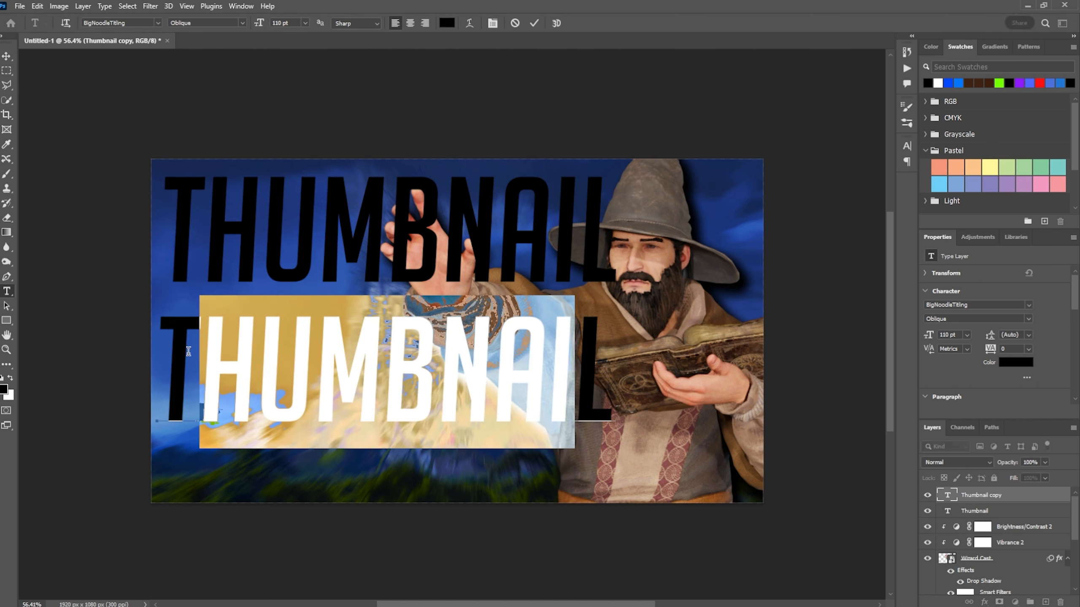
pyautogui.moveTo(599, 343); pyautogui.dragTo(160, 348)
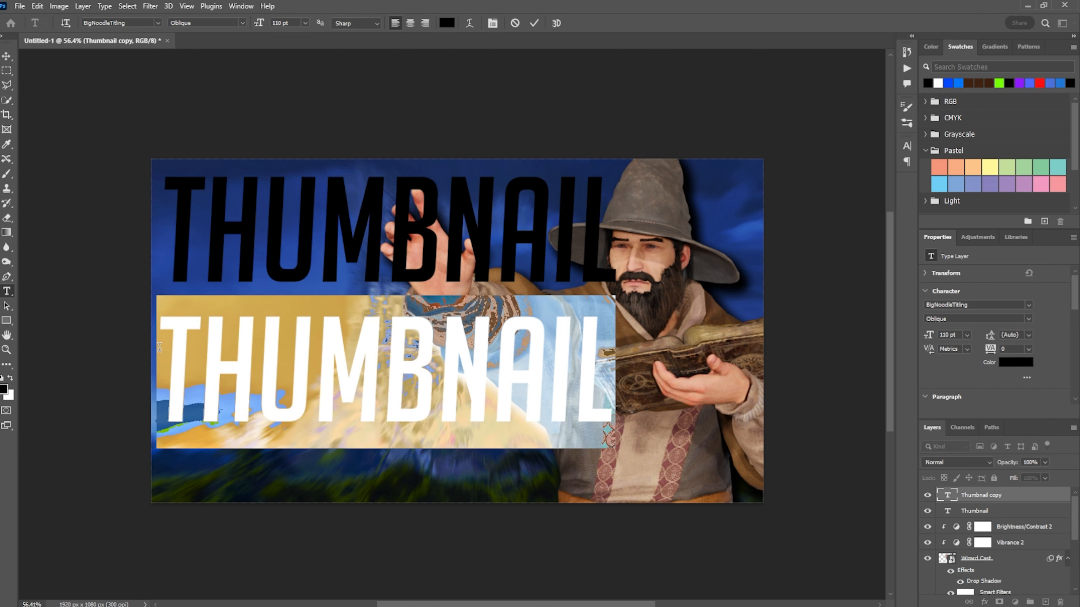
pyautogui.write('TUTORIAL')
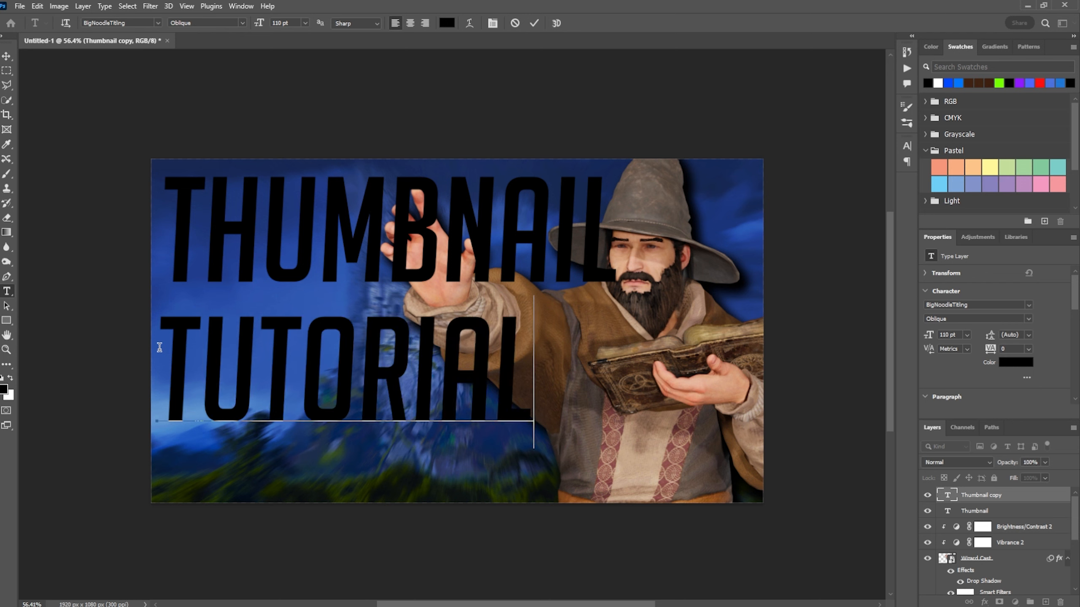
# Center the TUTORIAL text beneath THUMBNAIL and lower THUMBNAIL slightly to tighten the gap between the two lines
pyautogui.click(6, 56)
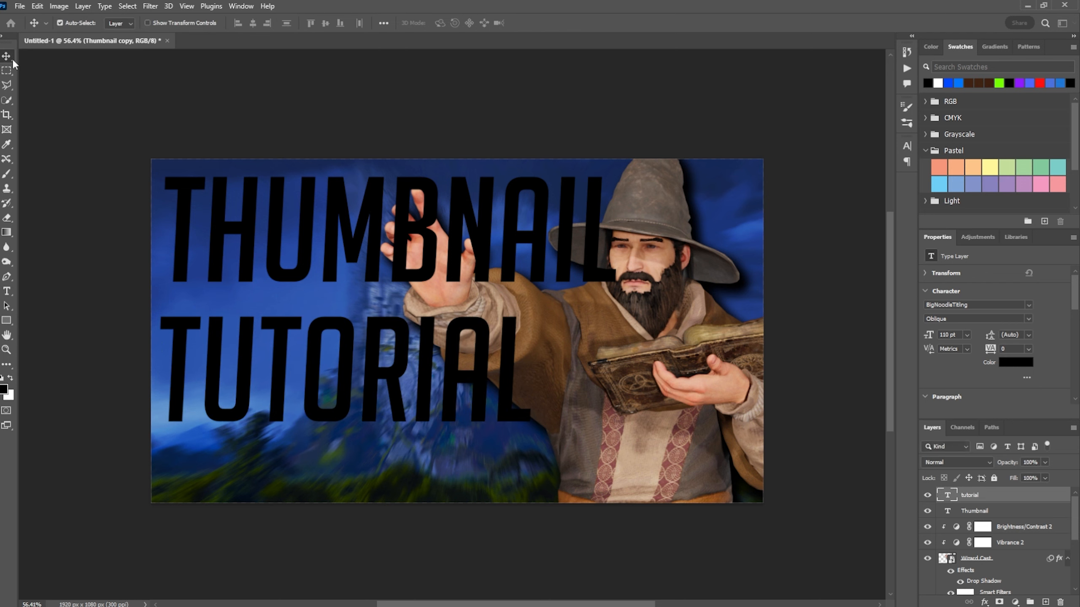
pyautogui.moveTo(335, 351); pyautogui.dragTo(373, 337)
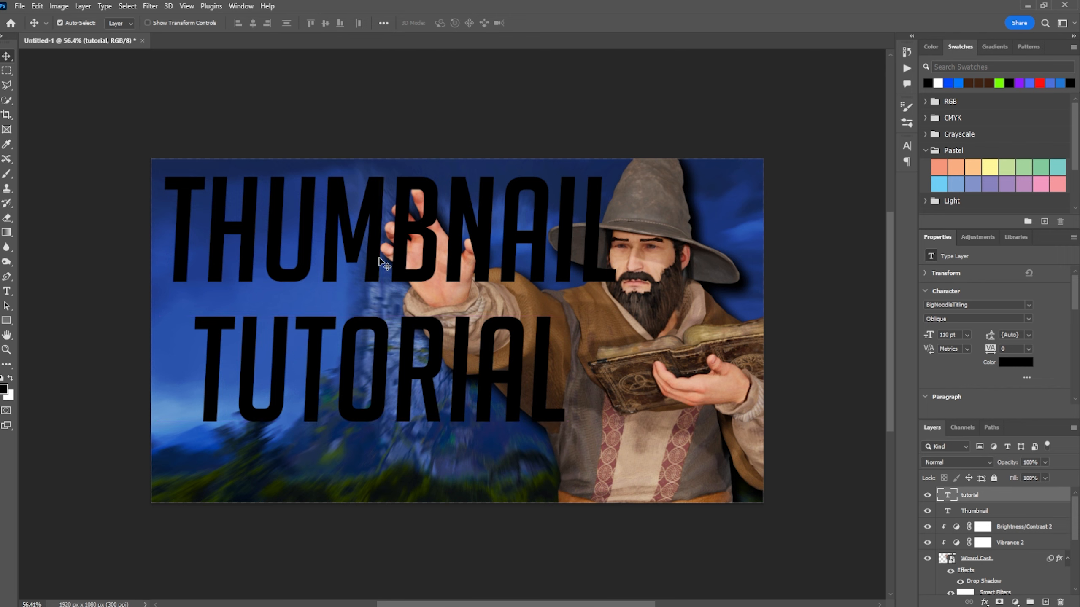
pyautogui.moveTo(373, 262); pyautogui.dragTo(374, 273)
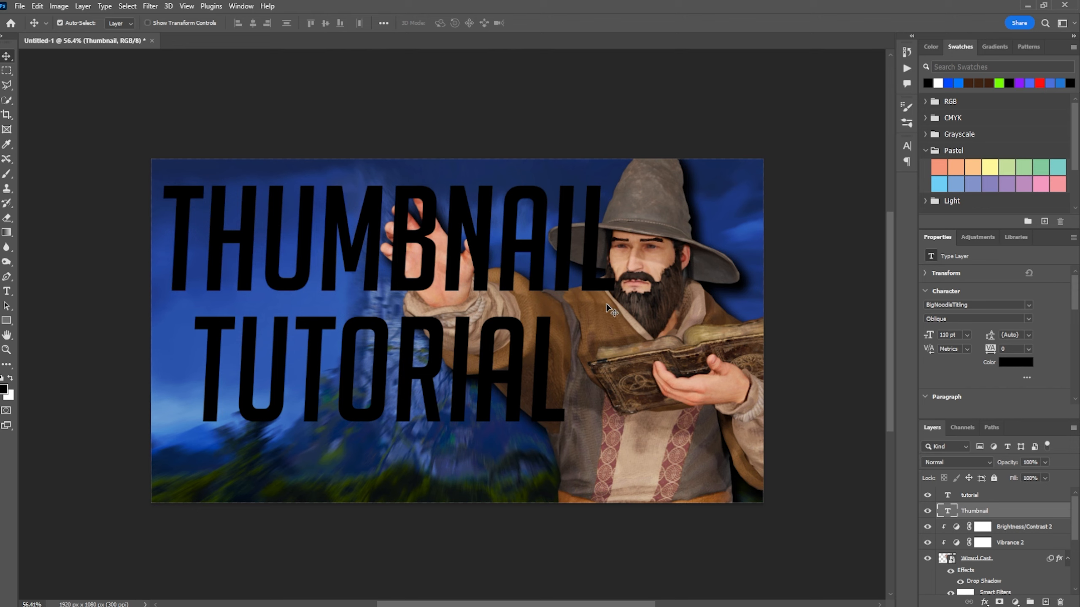
# Apply a Gradient Overlay effect to the tutorial text layer using the Yellow Orange gradient preset
pyautogui.click(1006, 499)
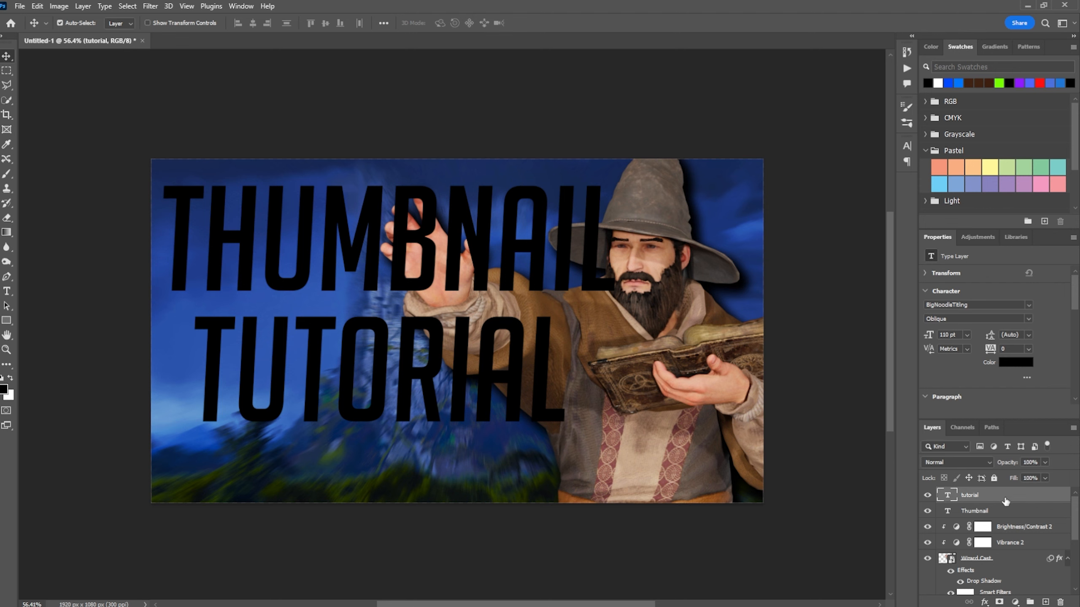
pyautogui.doubleClick(1005, 500)
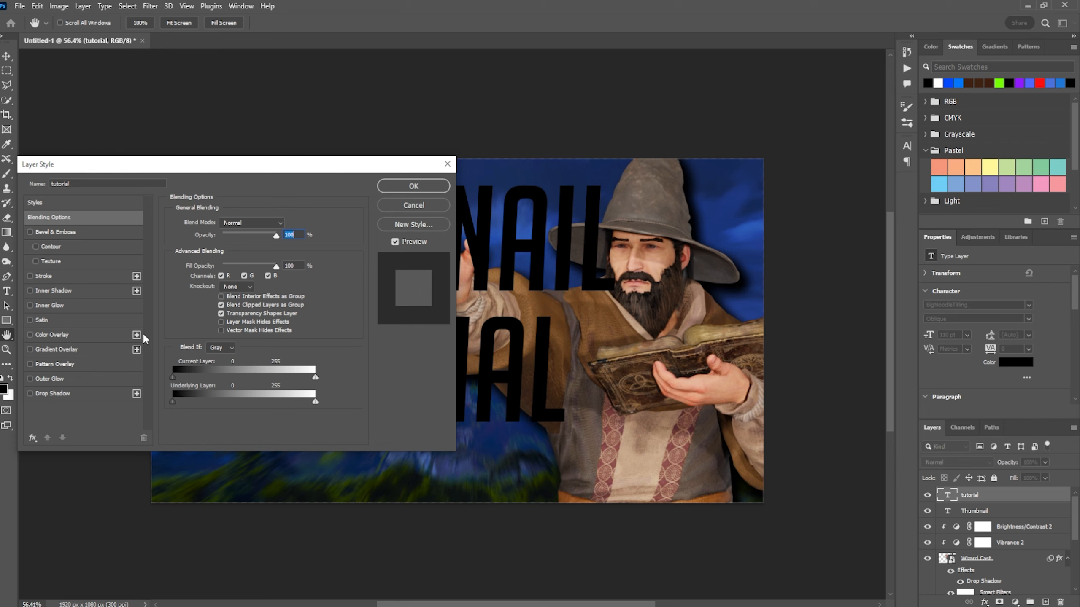
pyautogui.click(88, 349)
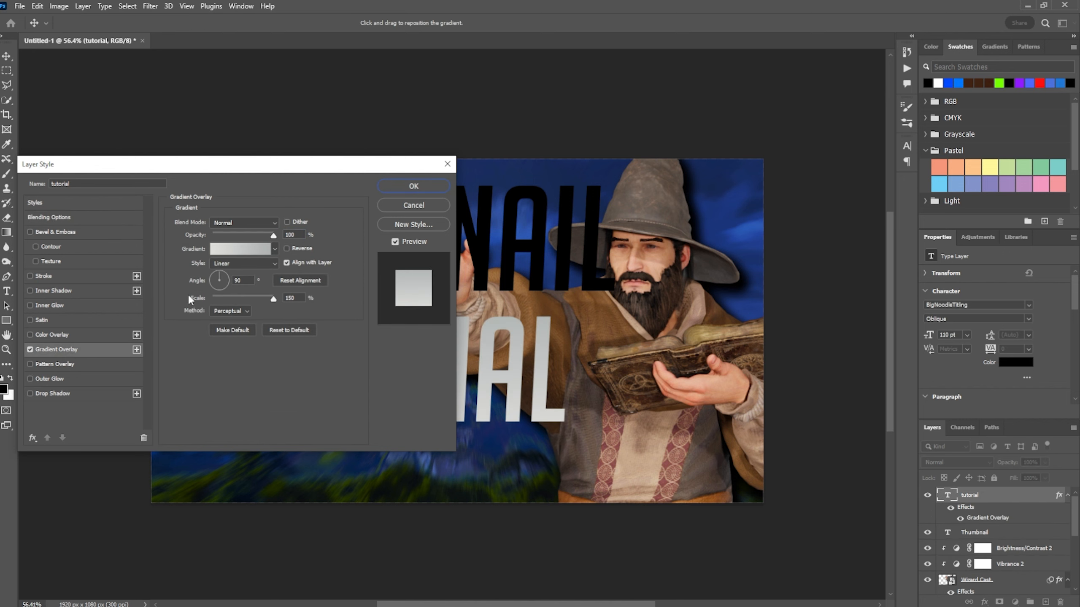
pyautogui.click(261, 251)
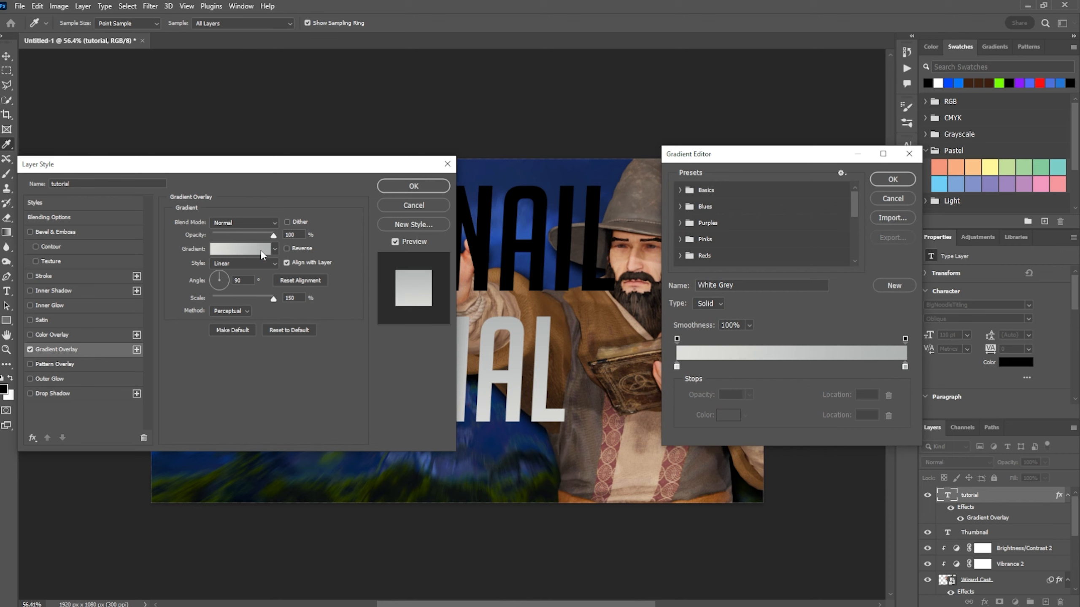
pyautogui.scroll(-1, 770, 251)
pyautogui.scroll(-3, 770, 251)
pyautogui.click(738, 259)
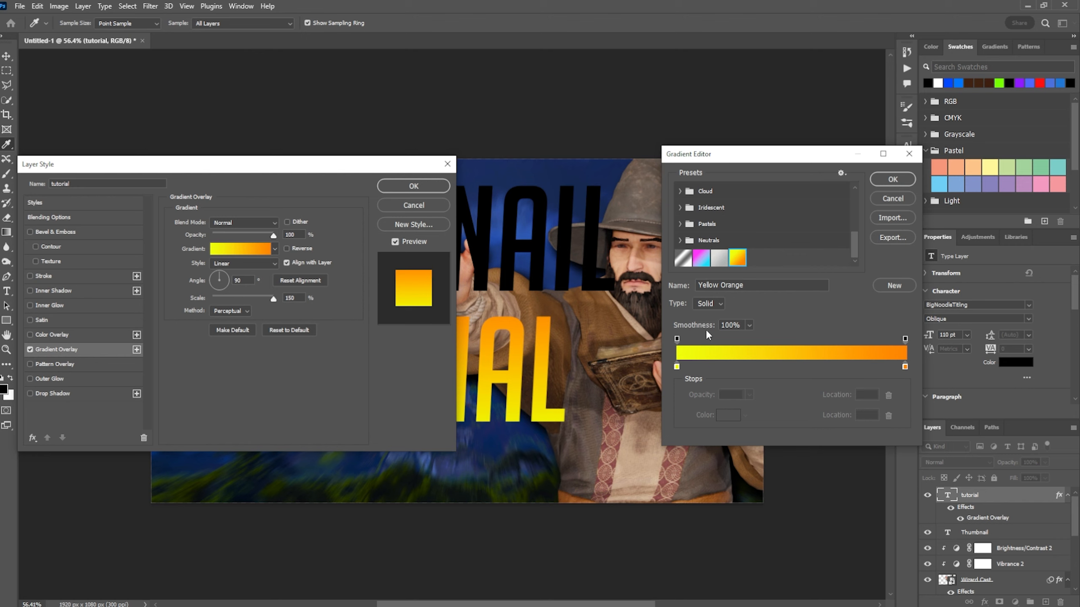
# Check the gradient's stop colors f0ff00 and ff8400 and apply the Gradient Overlay to the tutorial text layer
pyautogui.click(677, 368)
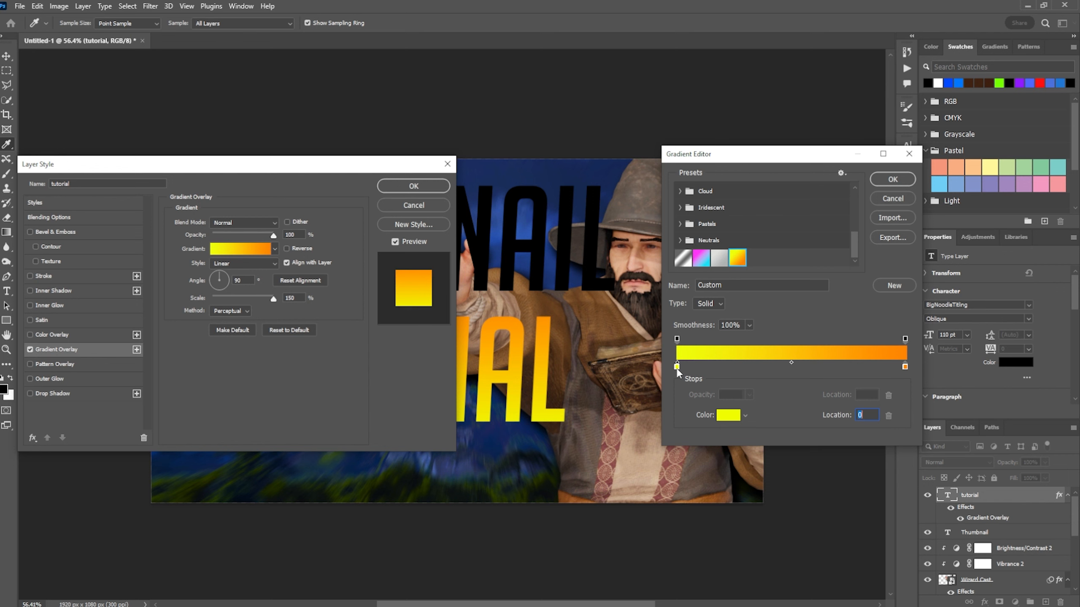
pyautogui.doubleClick(677, 367)
pyautogui.moveTo(611, 390); pyautogui.dragTo(473, 219)
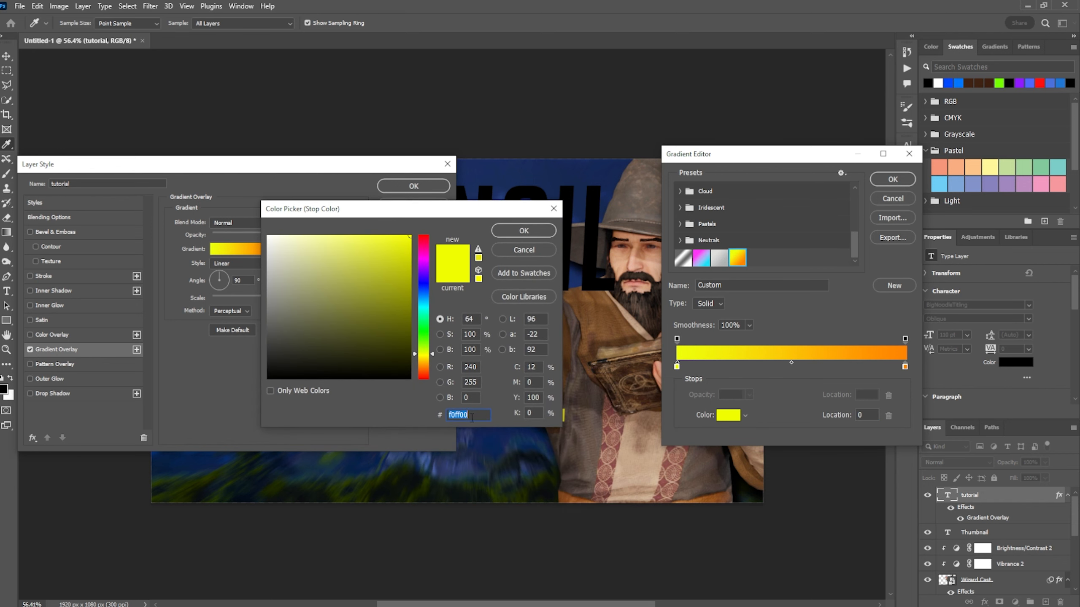
pyautogui.click(517, 232)
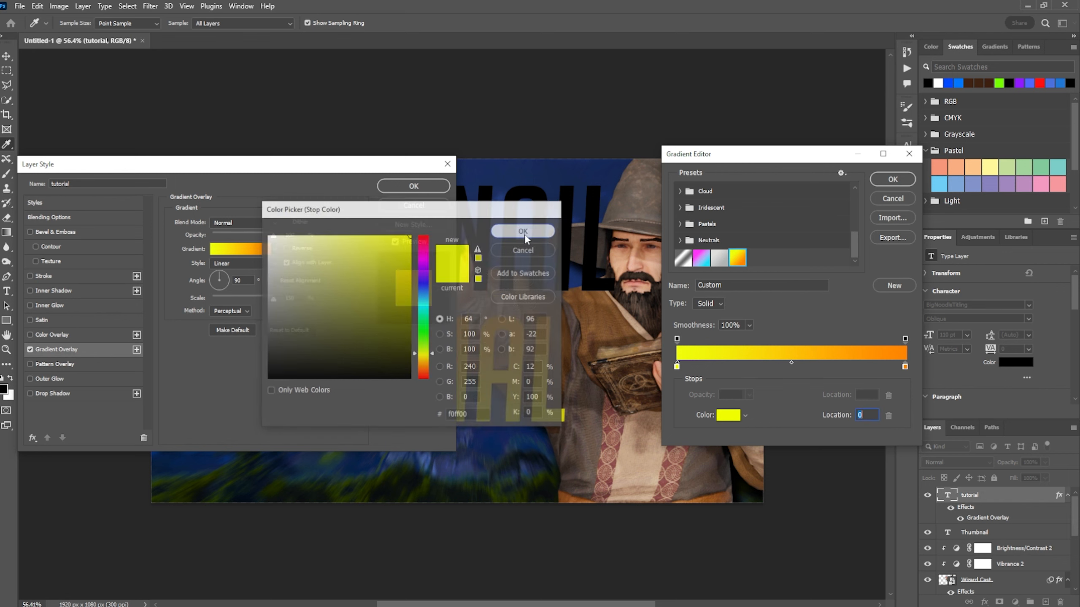
pyautogui.click(905, 366)
pyautogui.doubleClick(905, 367)
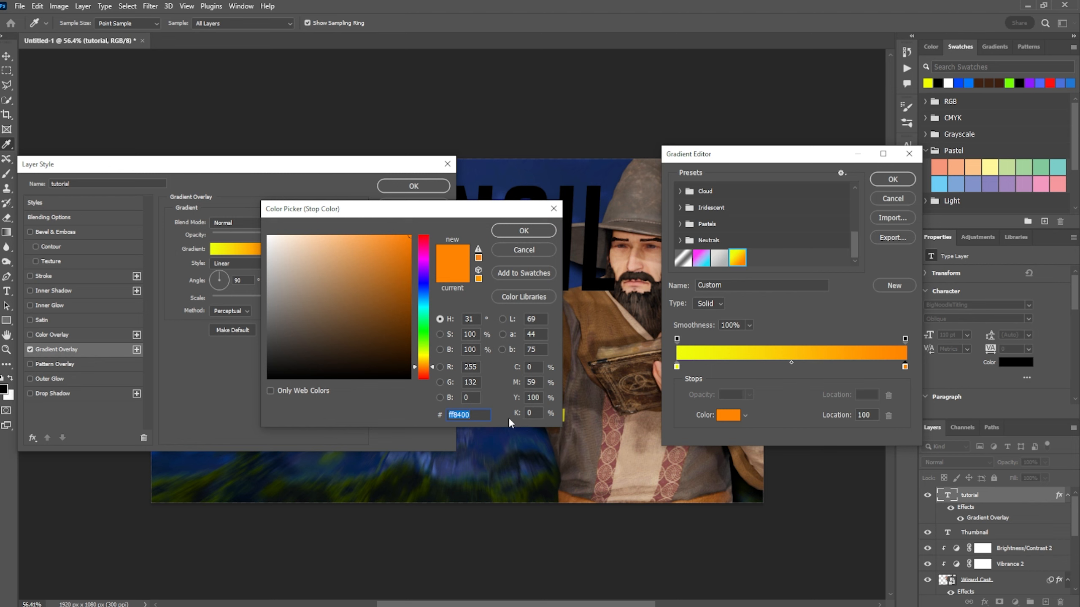
pyautogui.click(515, 231)
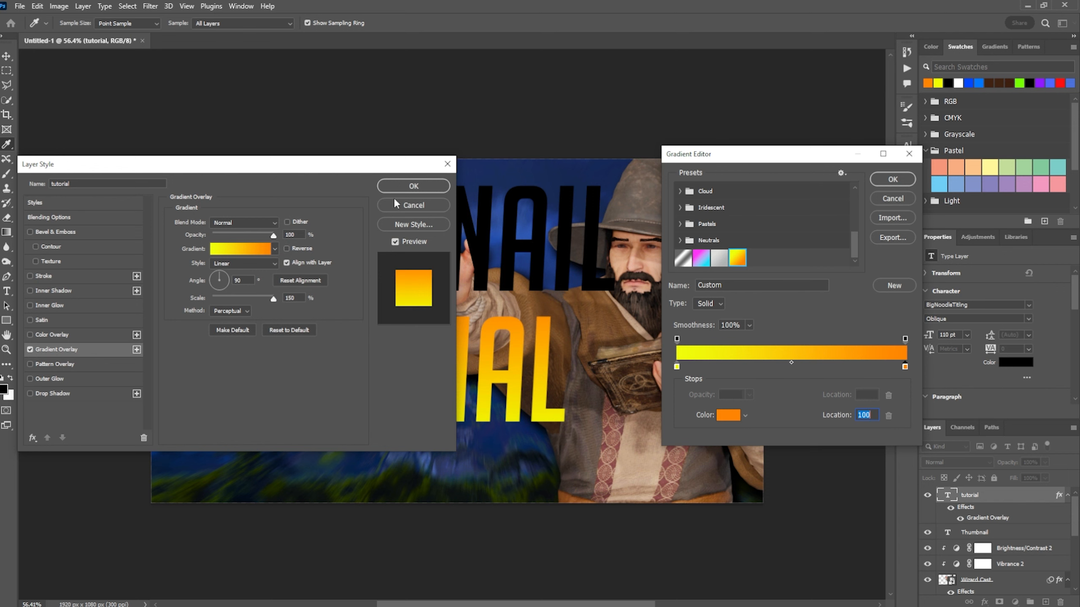
pyautogui.click(893, 180)
pyautogui.click(419, 184)
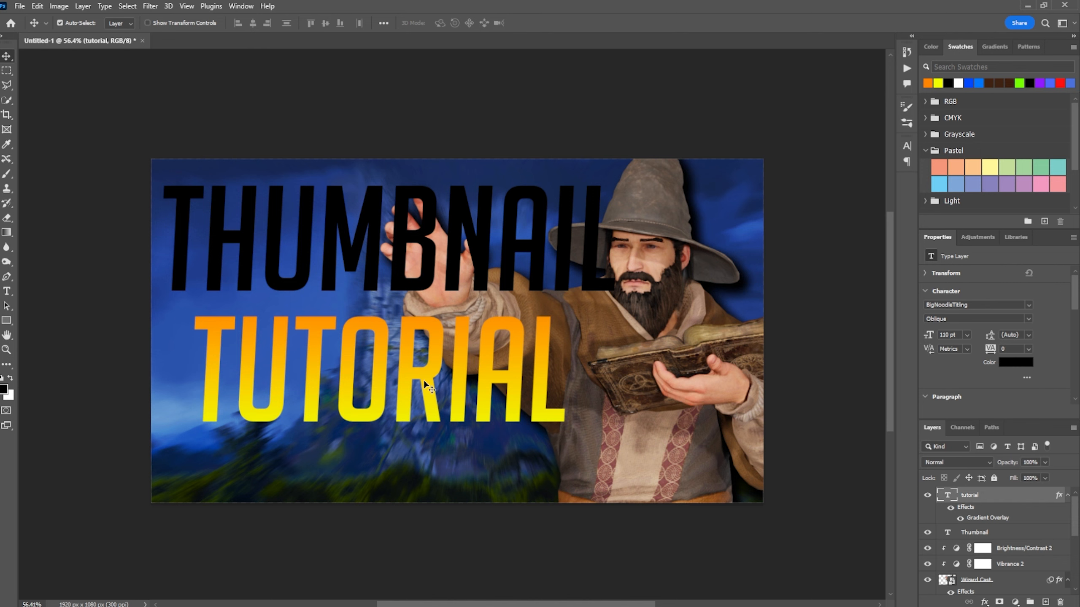
# Add a black outside Stroke effect of 14 px to the tutorial text layer
pyautogui.doubleClick(1003, 498)
pyautogui.moveTo(143, 170); pyautogui.dragTo(749, 172)
pyautogui.click(258, 286)
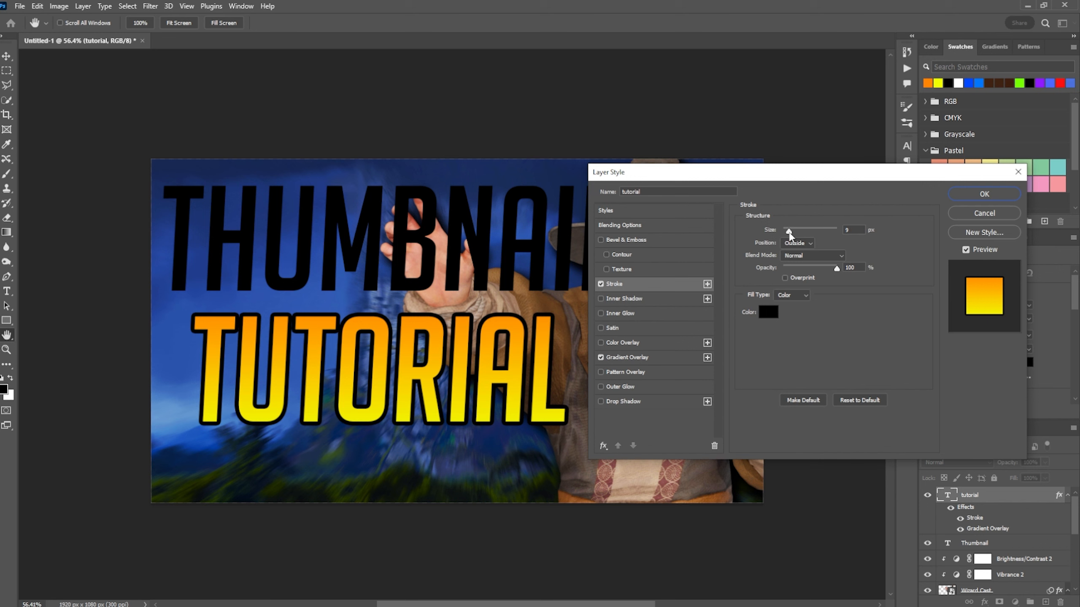
pyautogui.moveTo(789, 231); pyautogui.dragTo(789, 235)
pyautogui.write('14')
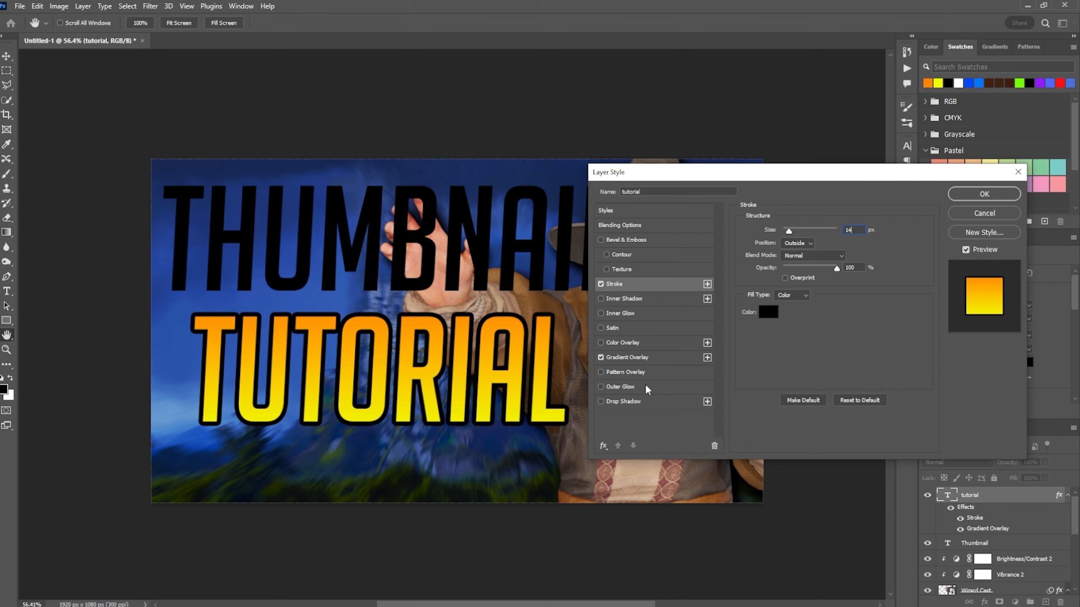
# Add a black Drop Shadow to the tutorial layer with distance 36 px, spread 27% and size about 35 px
pyautogui.click(654, 404)
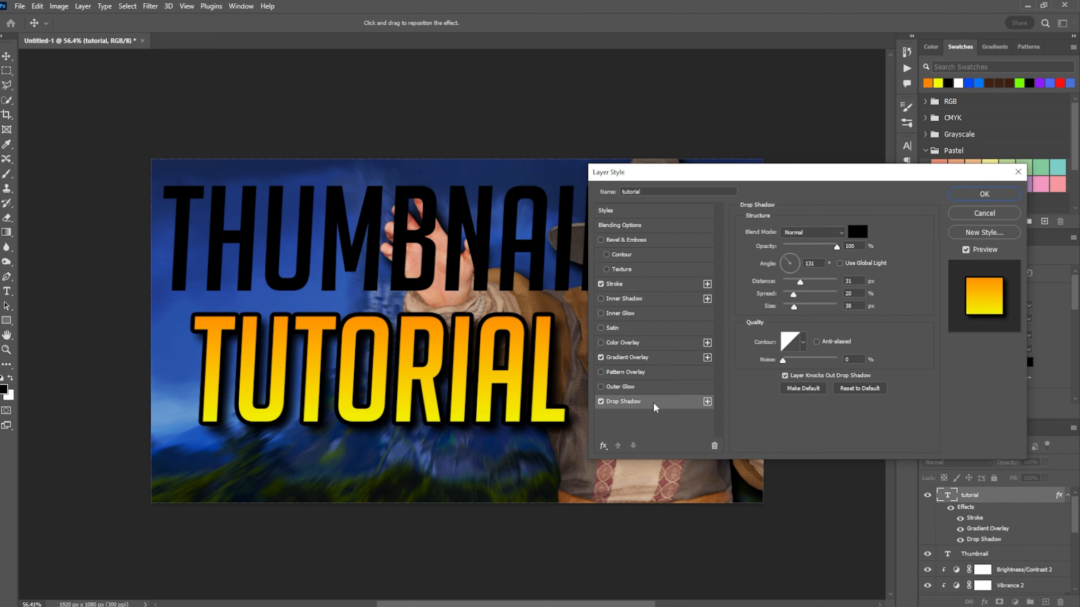
pyautogui.moveTo(802, 284); pyautogui.dragTo(793, 310)
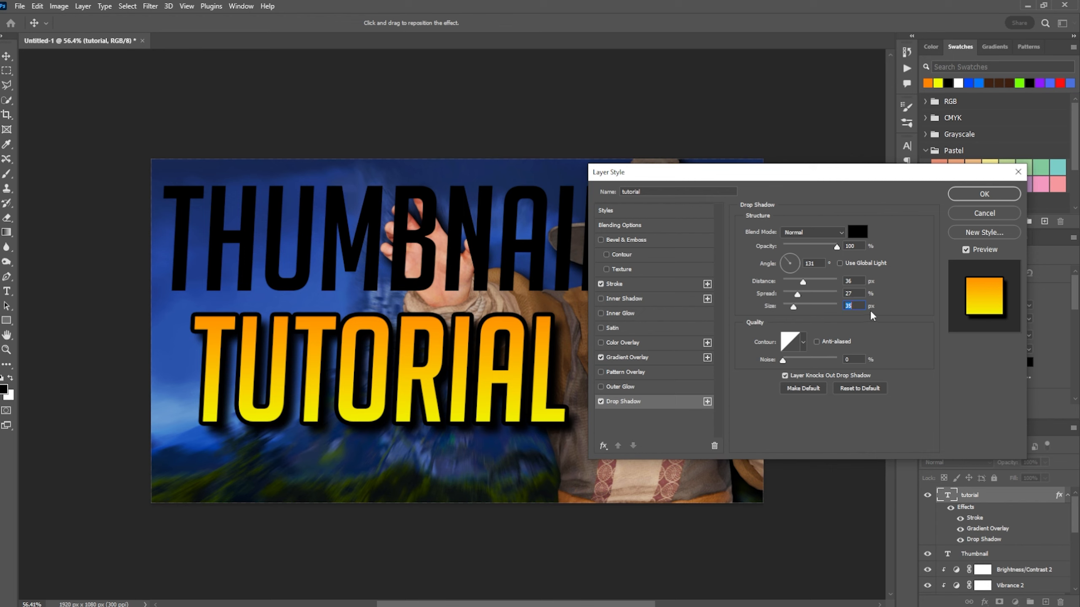
pyautogui.click(986, 194)
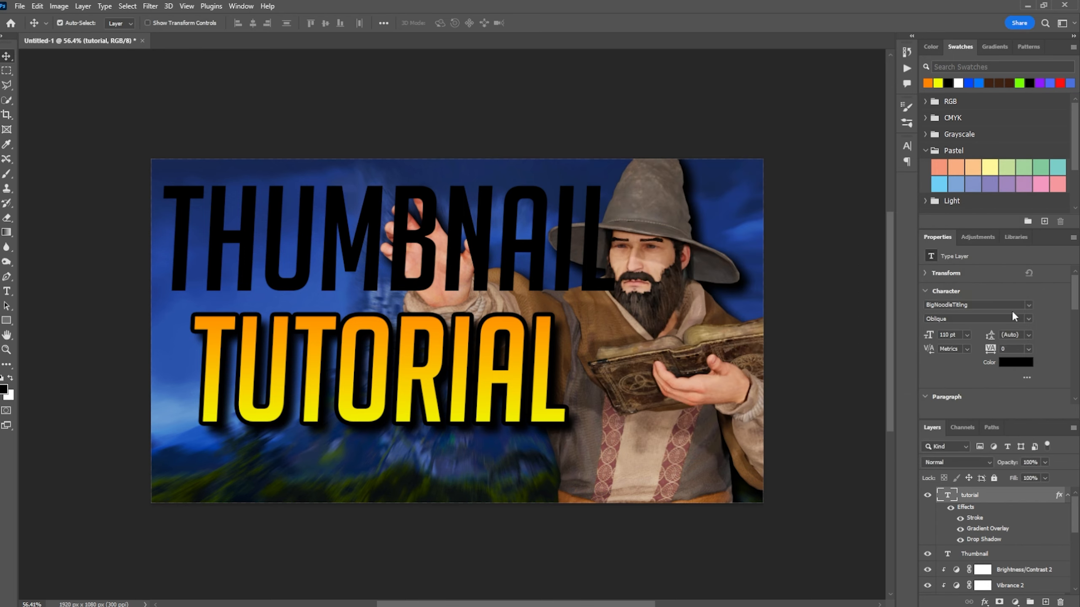
# Copy the tutorial layer's style and paste it onto the Thumbnail text layer
pyautogui.rightClick(1004, 497)
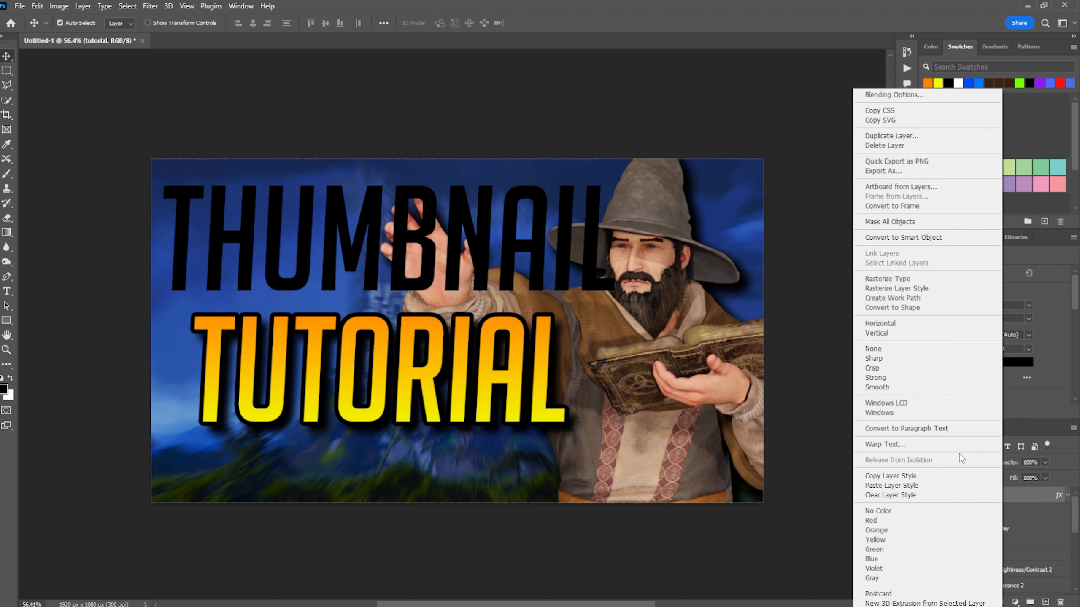
pyautogui.click(944, 476)
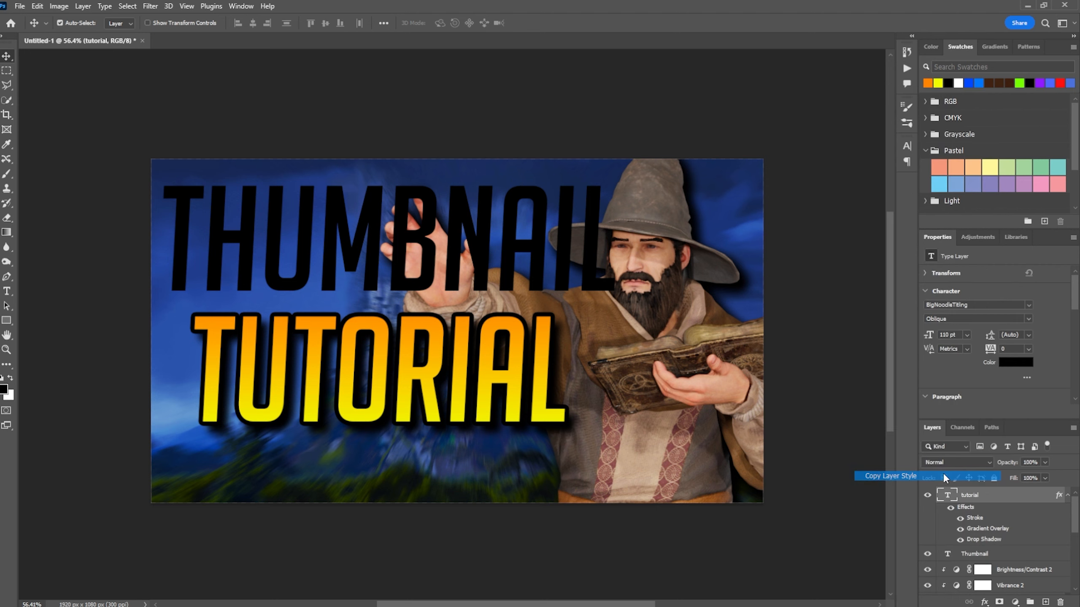
pyautogui.click(1000, 558)
pyautogui.rightClick(999, 559)
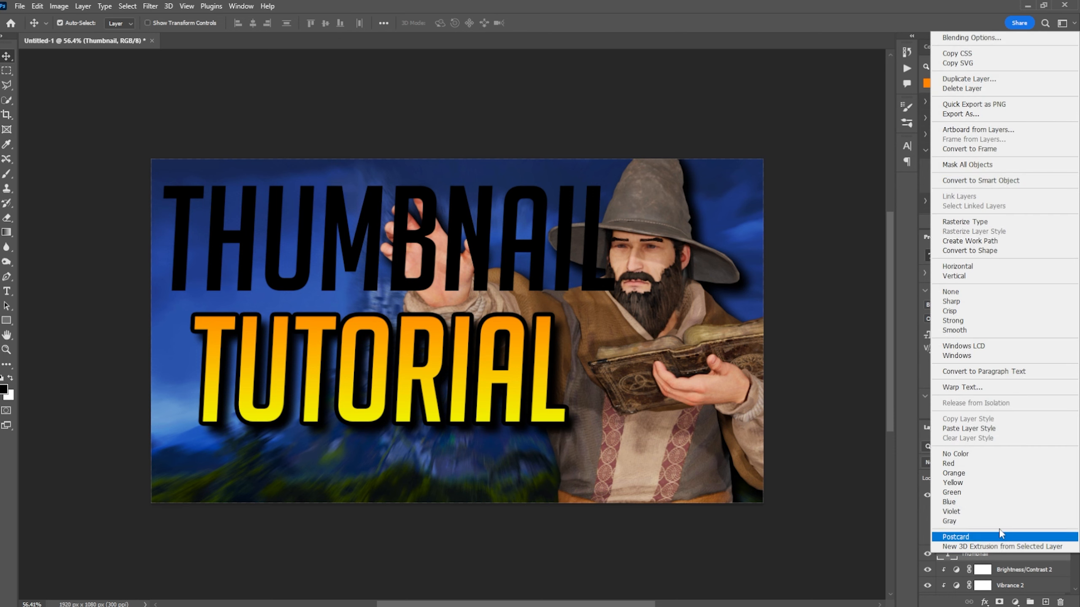
pyautogui.click(990, 429)
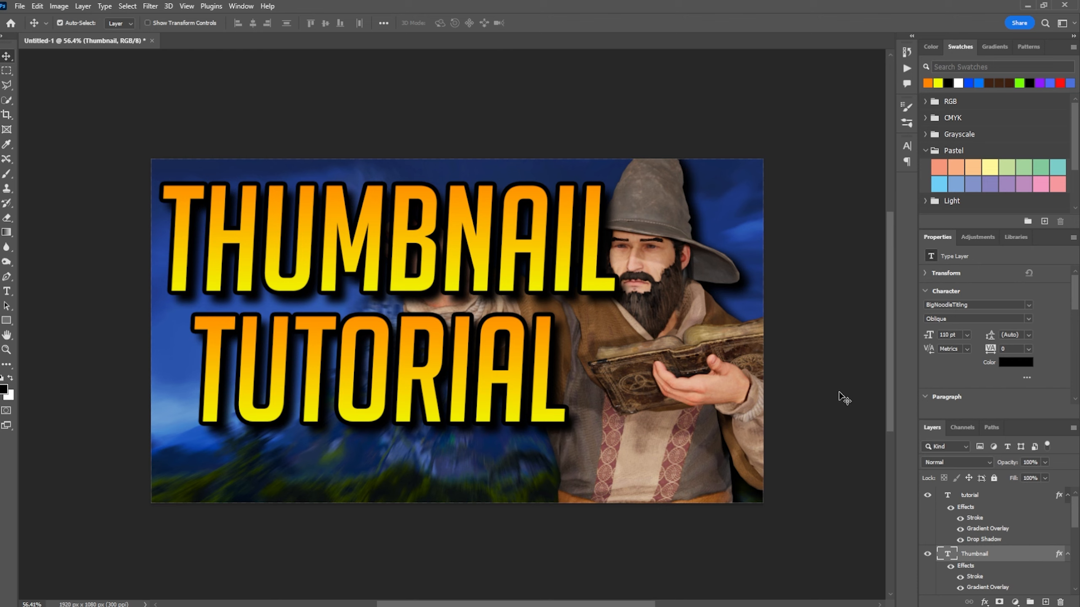
# Change the Thumbnail layer's Gradient Overlay to the White Grey preset at a 105° angle
pyautogui.doubleClick(1010, 554)
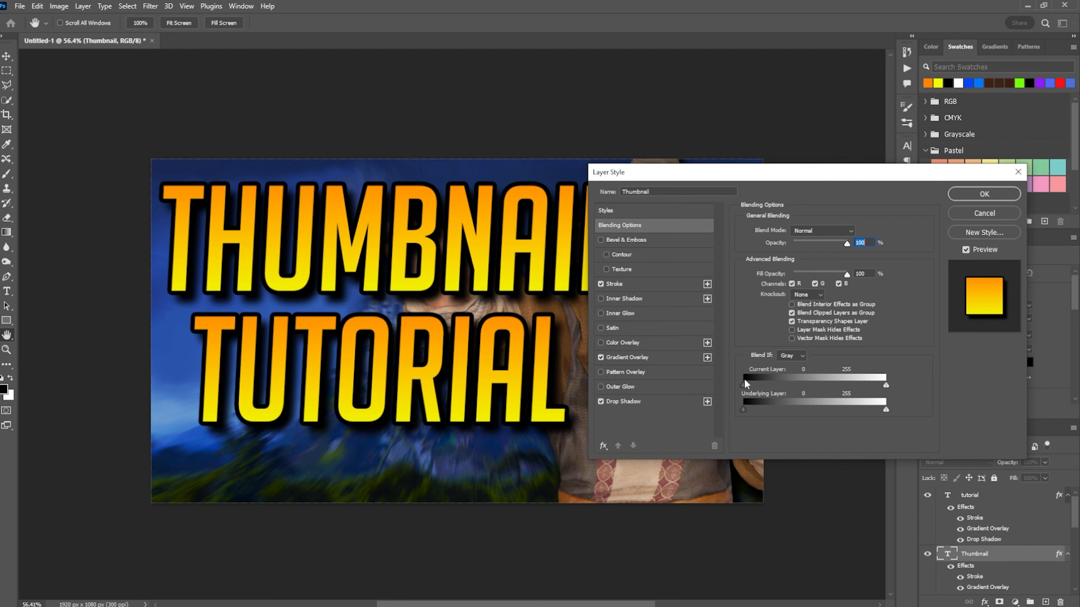
pyautogui.click(655, 360)
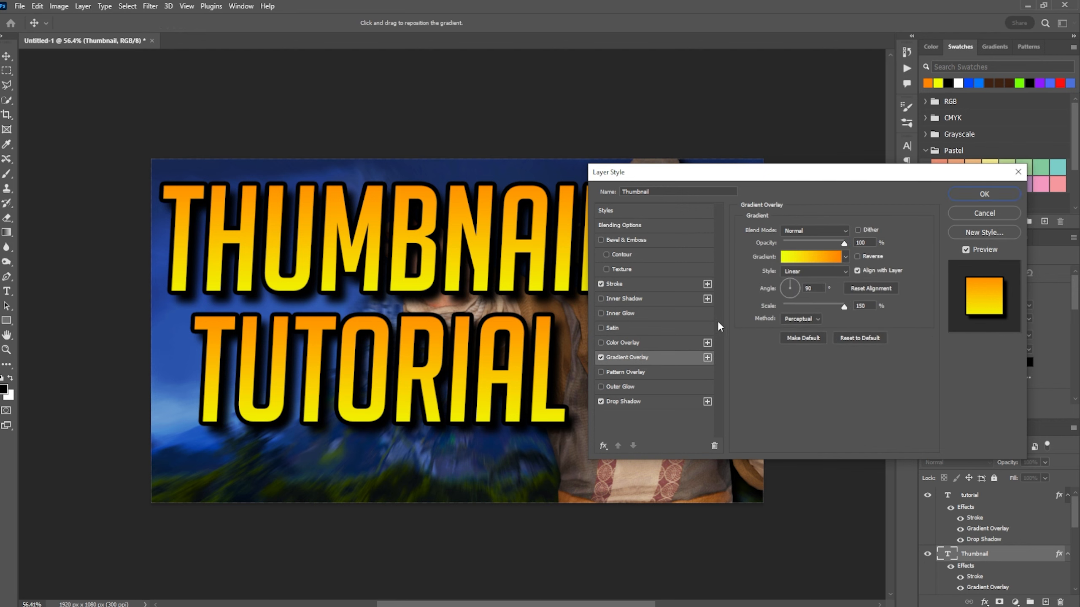
pyautogui.click(828, 257)
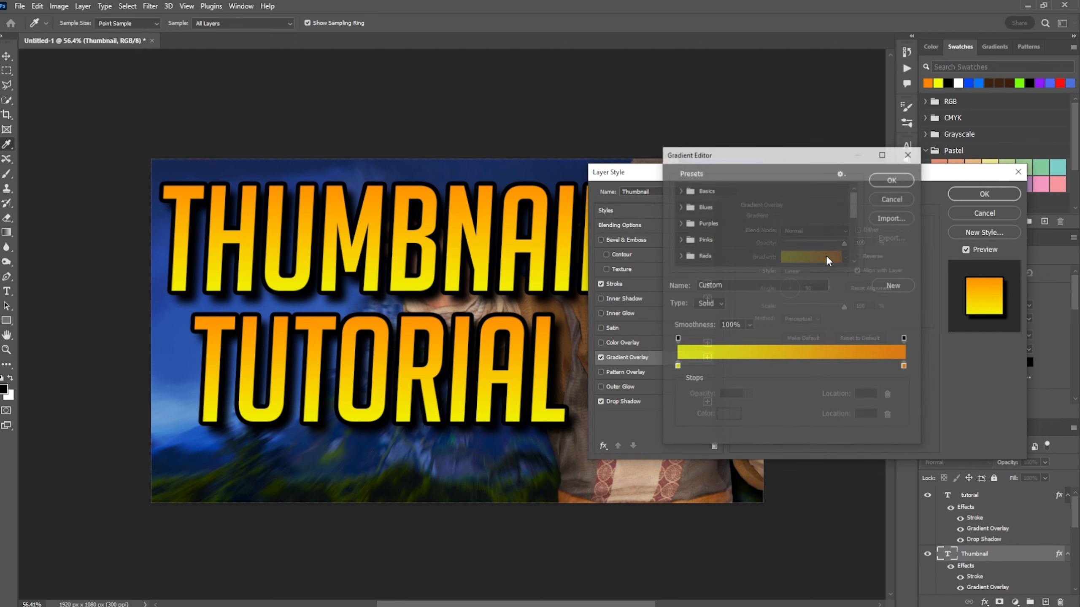
pyautogui.scroll(-5, 735, 248)
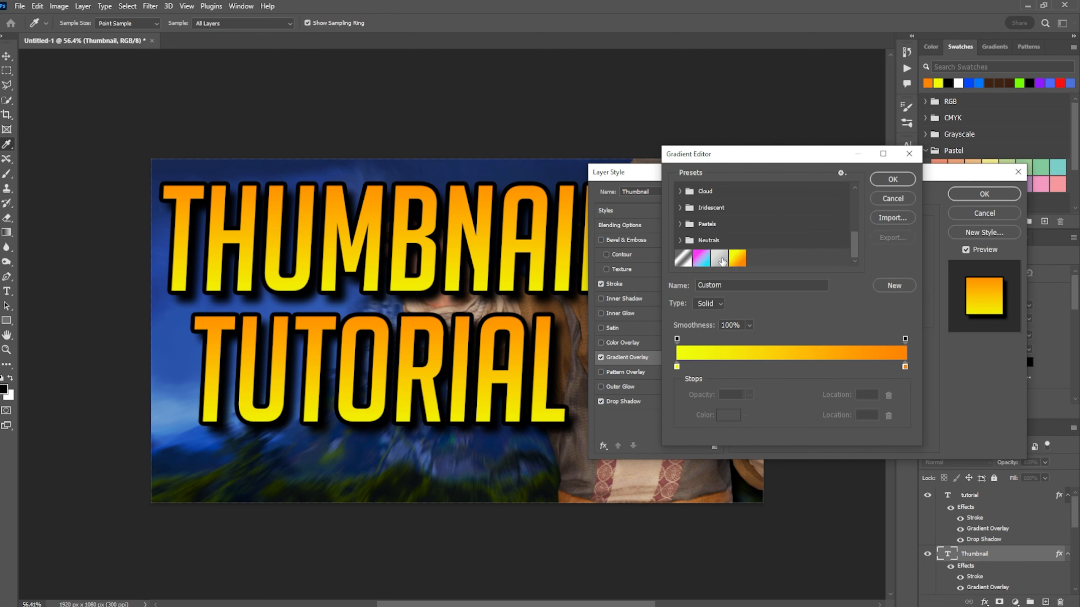
pyautogui.click(720, 258)
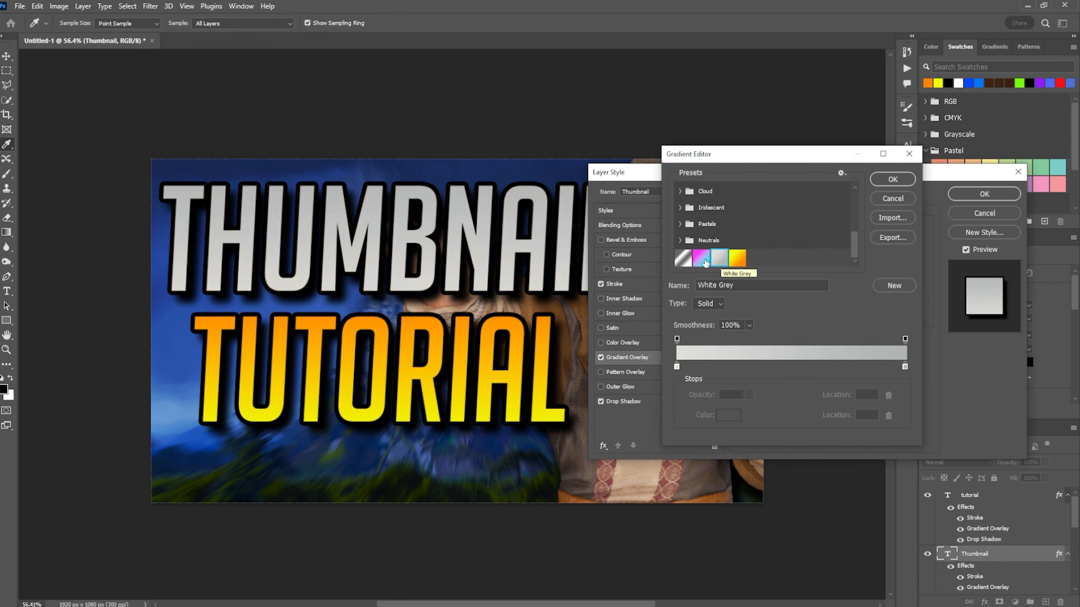
pyautogui.scroll(5, 721, 262)
pyautogui.click(677, 368)
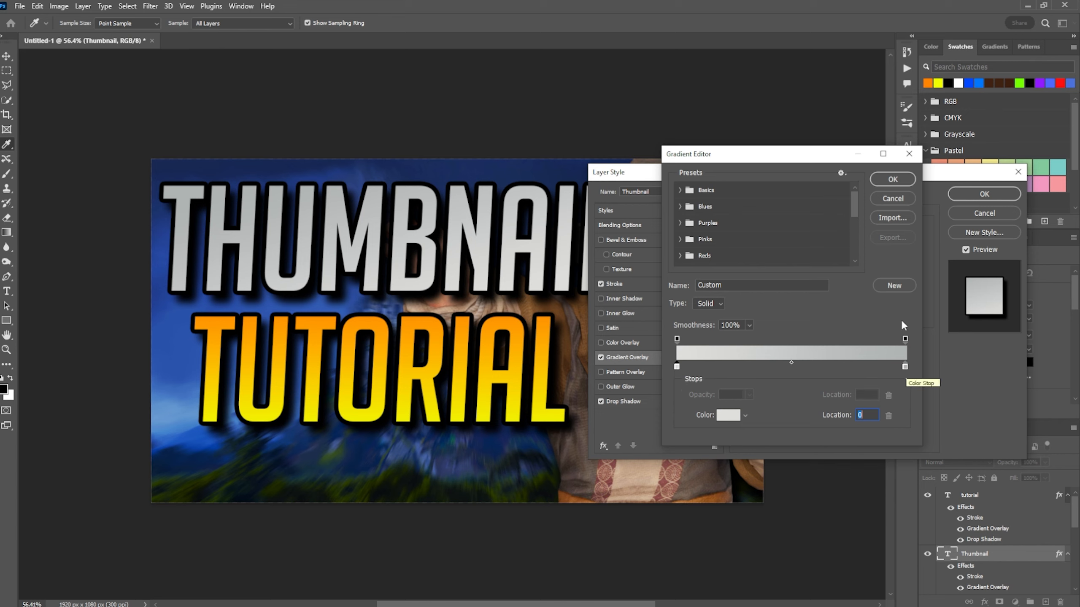
pyautogui.click(893, 180)
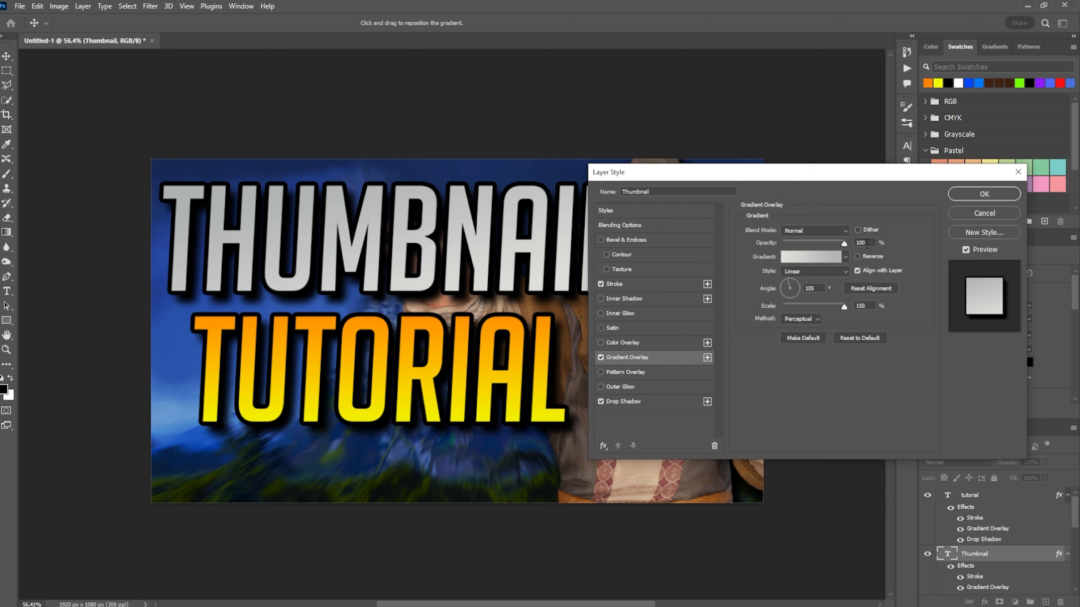
pyautogui.click(998, 195)
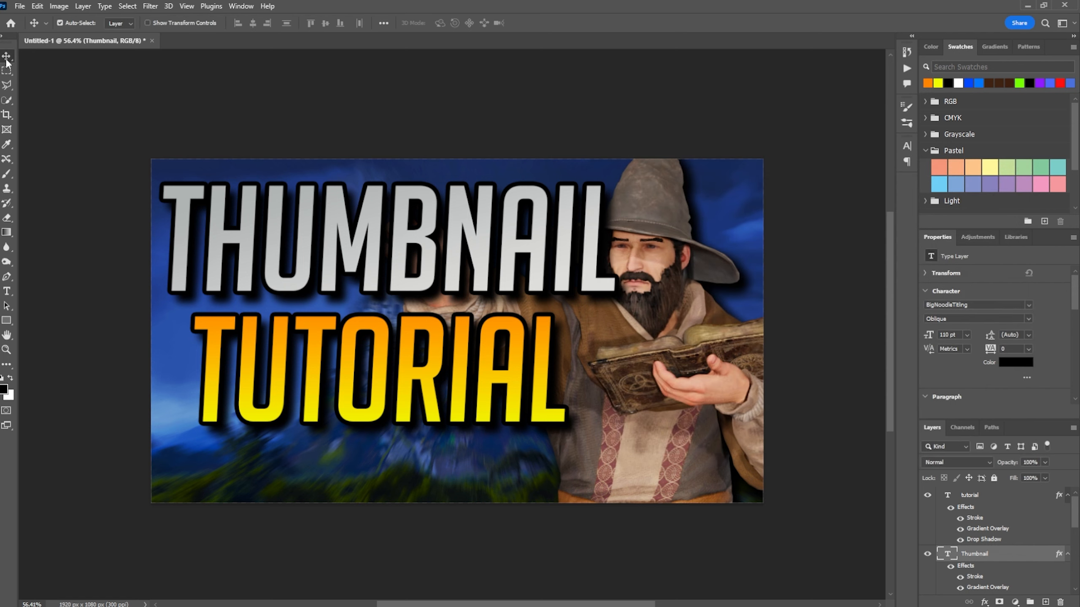
# Lower the TUTORIAL text slightly, and tilt THUMBNAIL about 5° counterclockwise while shrinking it to about 103.5 pt
pyautogui.moveTo(430, 334); pyautogui.dragTo(432, 342)
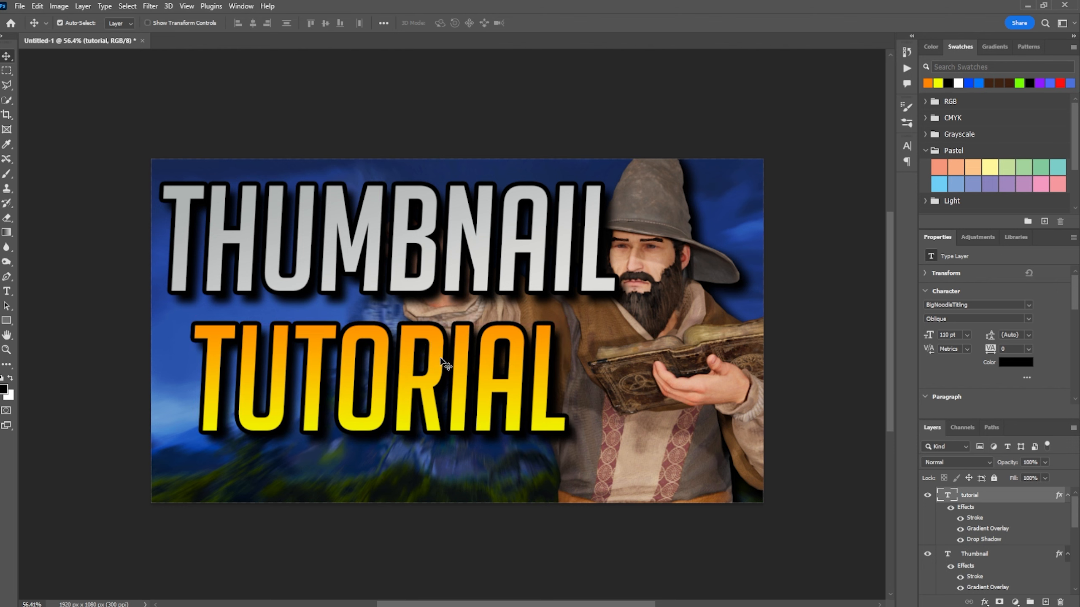
pyautogui.moveTo(442, 365); pyautogui.dragTo(439, 367)
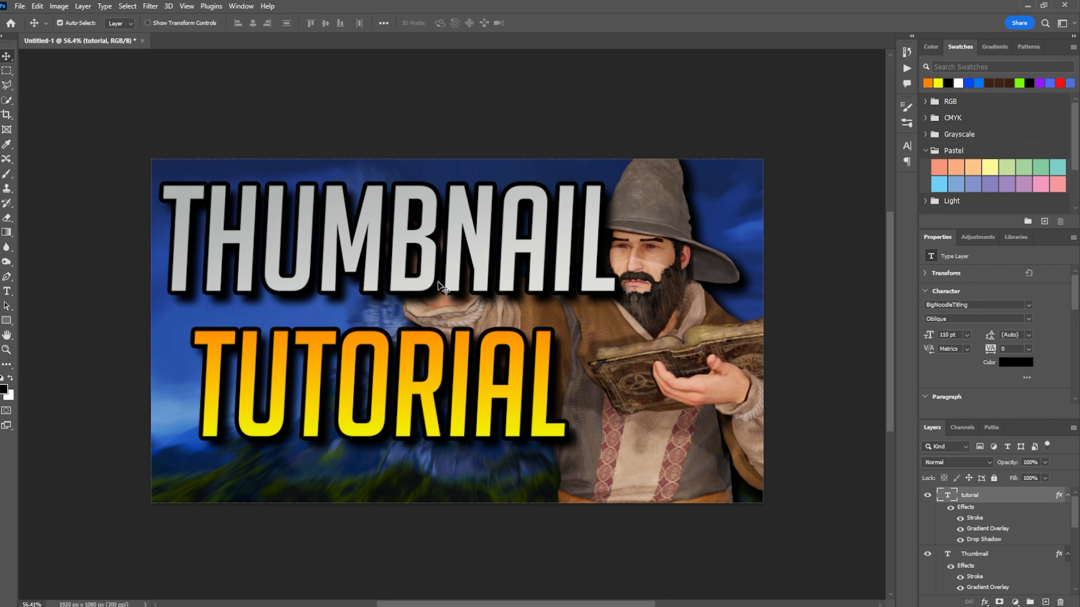
pyautogui.click(492, 270)
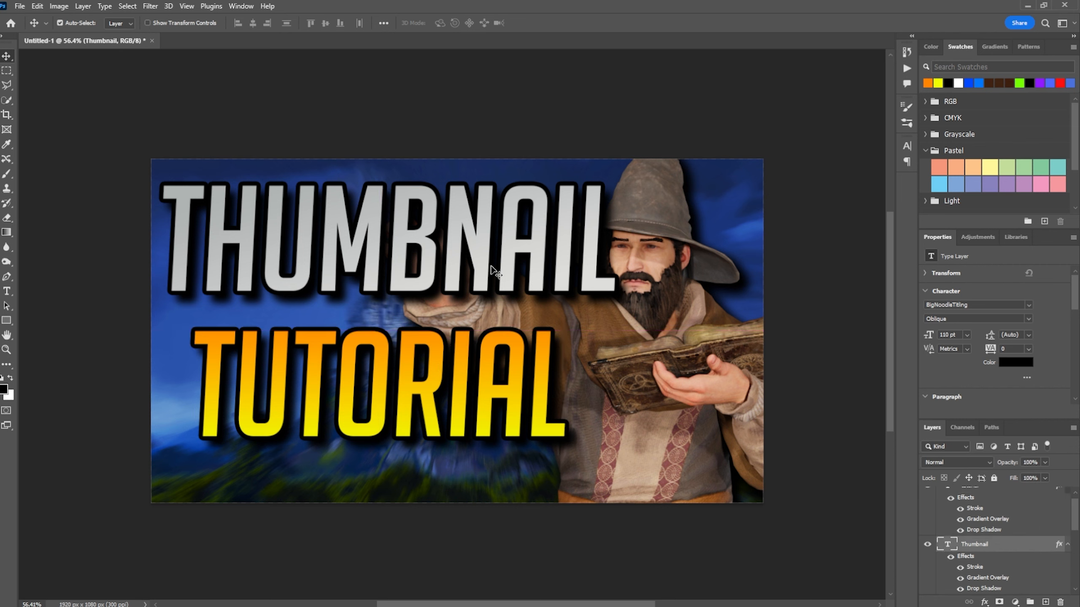
pyautogui.hotkey('ctrl', 't')
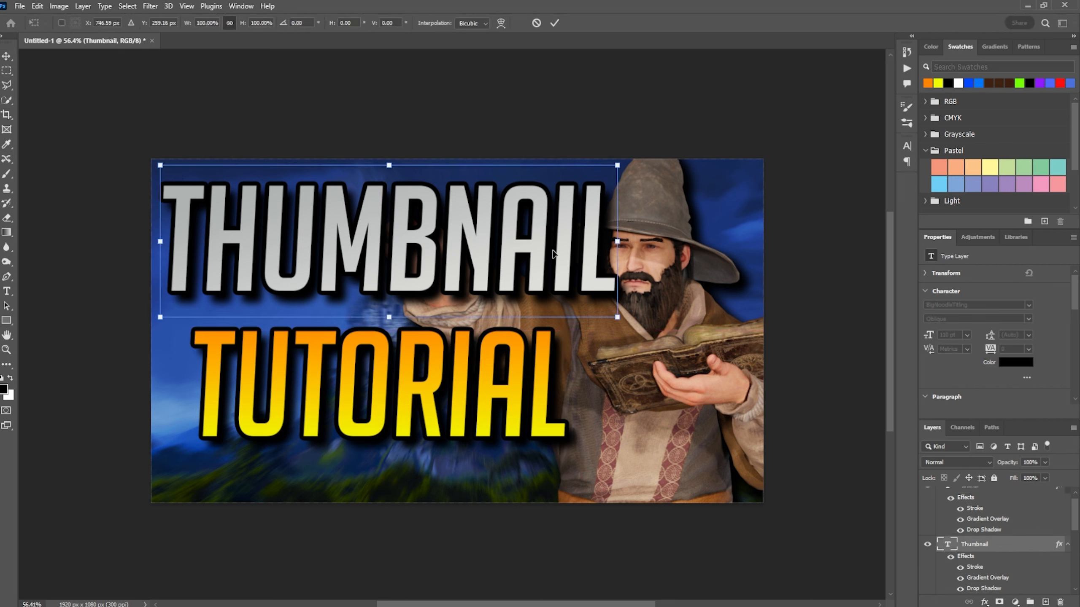
pyautogui.moveTo(633, 160); pyautogui.dragTo(612, 143)
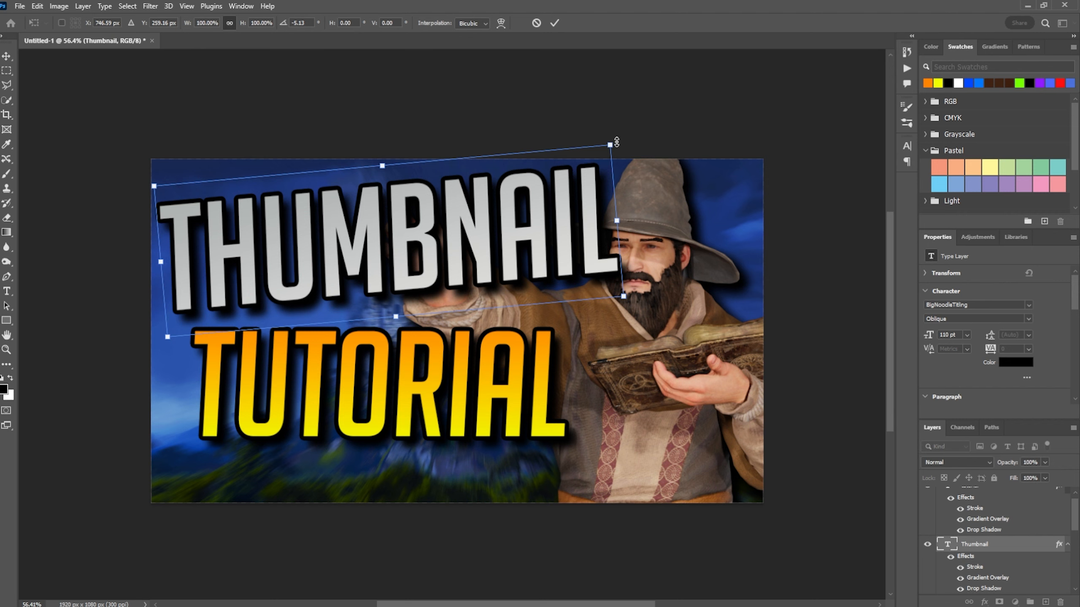
pyautogui.moveTo(612, 144); pyautogui.dragTo(598, 151)
pyautogui.moveTo(550, 219); pyautogui.dragTo(538, 221)
pyautogui.press('Return')
# Tilt TUTORIAL counterclockwise to match while shrinking it to about 107 pt, and lower THUMBNAIL closer above it
pyautogui.click(424, 377)
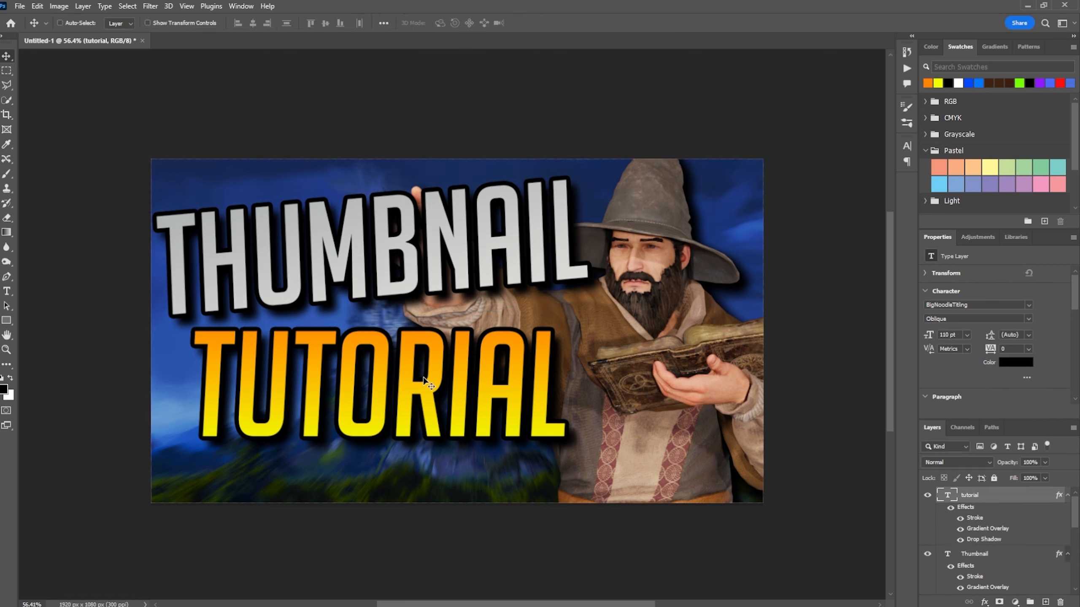
pyautogui.hotkey('ctrl', 't')
pyautogui.moveTo(573, 302); pyautogui.dragTo(555, 296)
pyautogui.moveTo(487, 351)
pyautogui.mouseDown()
pyautogui.moveTo(492, 341)
pyautogui.moveTo(492, 361)
pyautogui.mouseUp()
pyautogui.press('Return')
pyautogui.moveTo(459, 244); pyautogui.dragTo(462, 266)
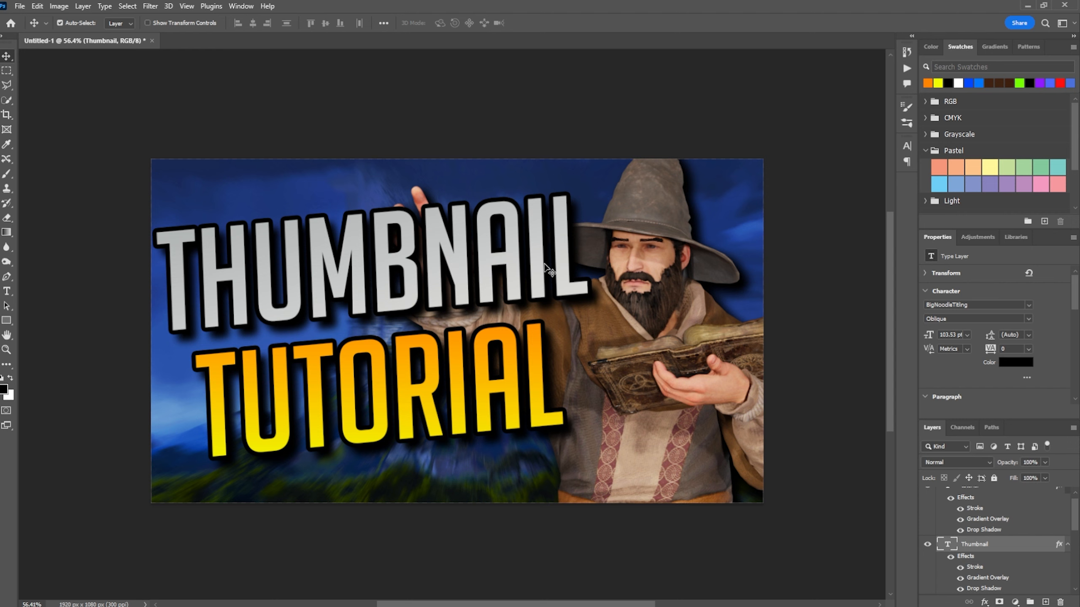
# Rasterize the layer styles of the tutorial and Thumbnail text layers
pyautogui.click(428, 360)
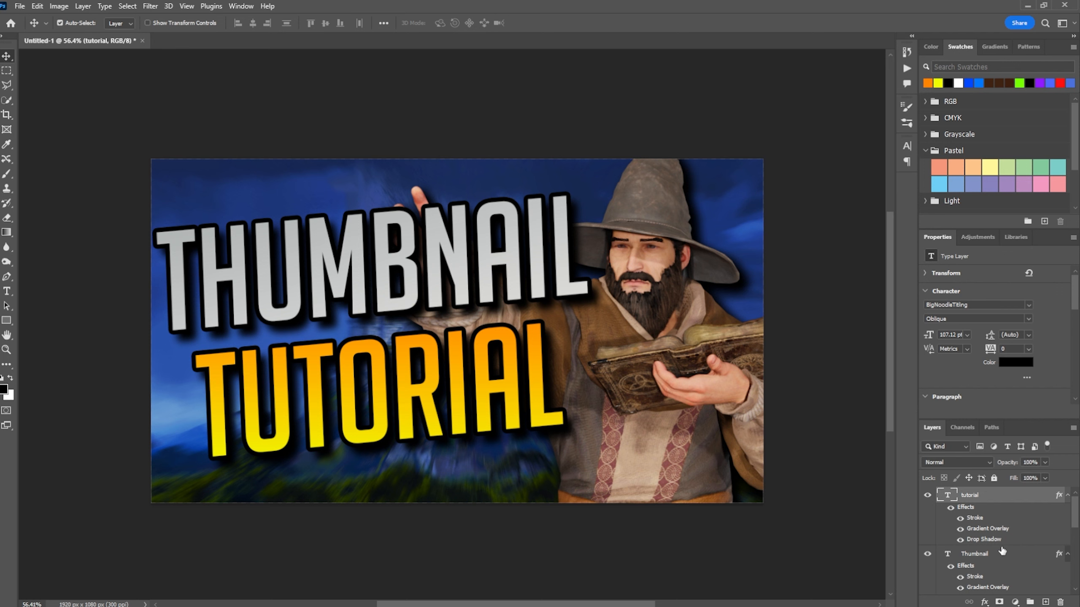
pyautogui.rightClick(998, 502)
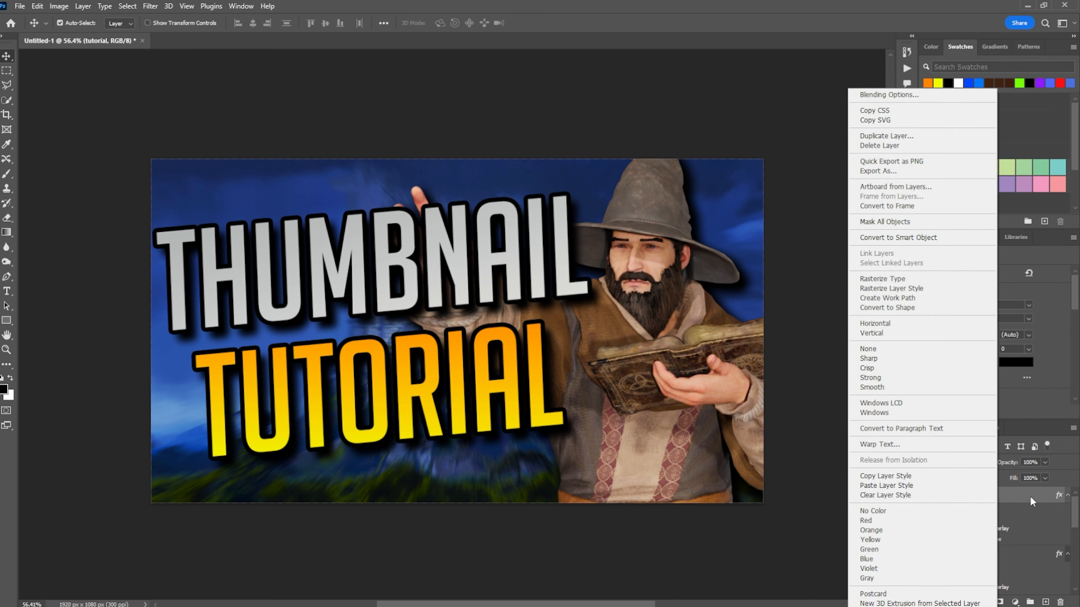
pyautogui.click(942, 289)
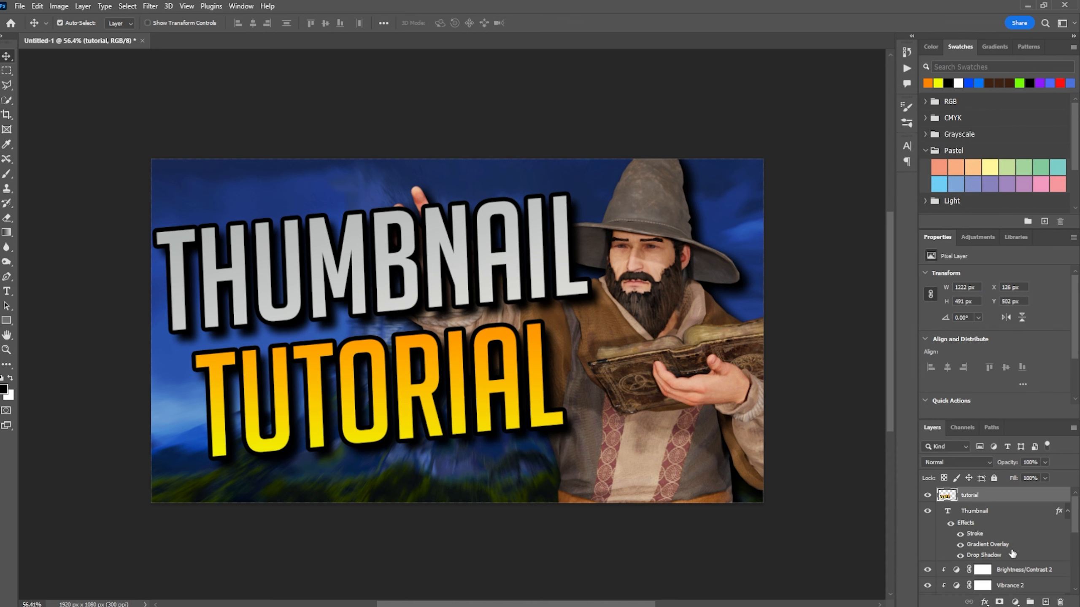
pyautogui.rightClick(1011, 513)
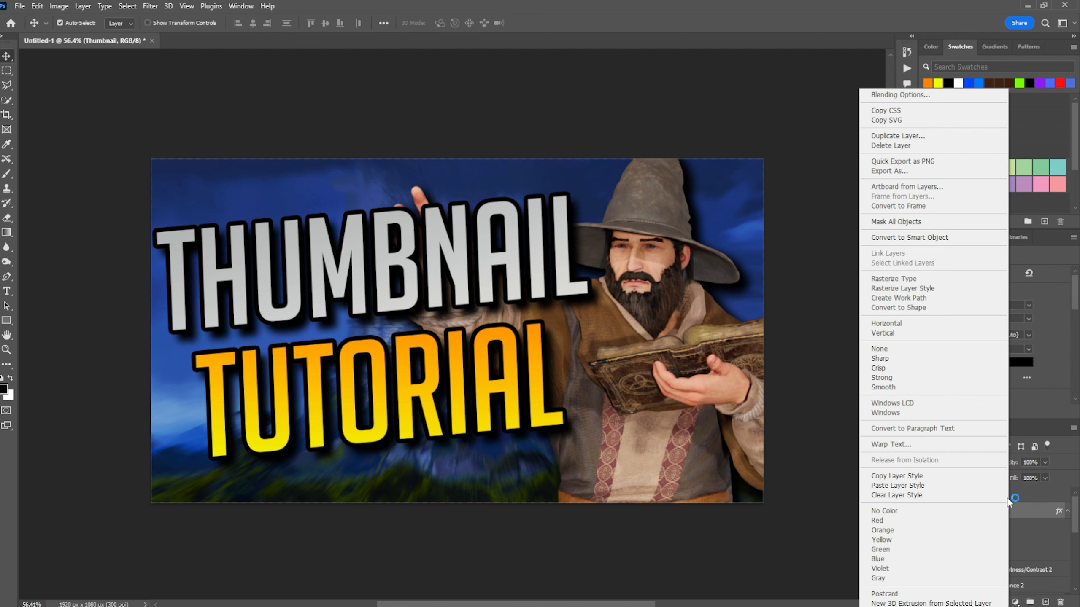
pyautogui.click(940, 290)
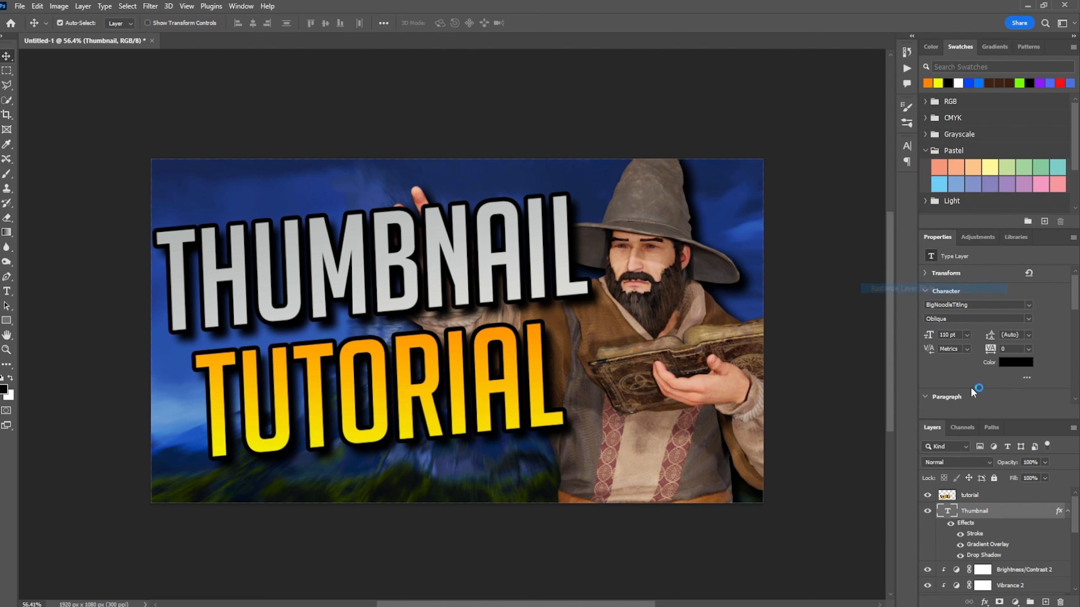
# Add a Drop Shadow to the tutorial layer with 10 px distance, 0% spread and 0 px size
pyautogui.click(1007, 498)
pyautogui.doubleClick(992, 496)
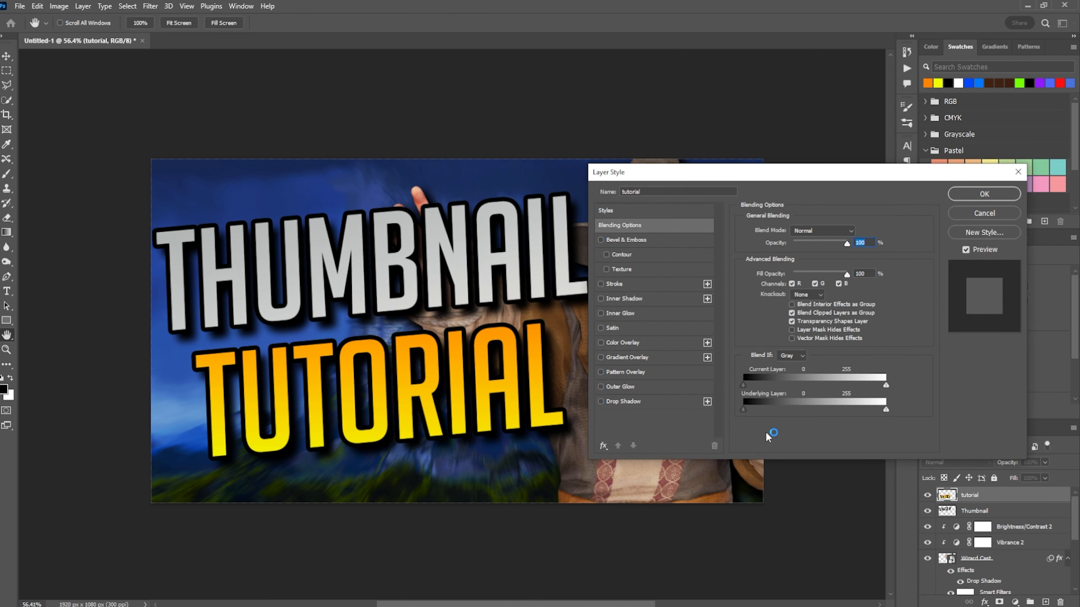
pyautogui.click(666, 401)
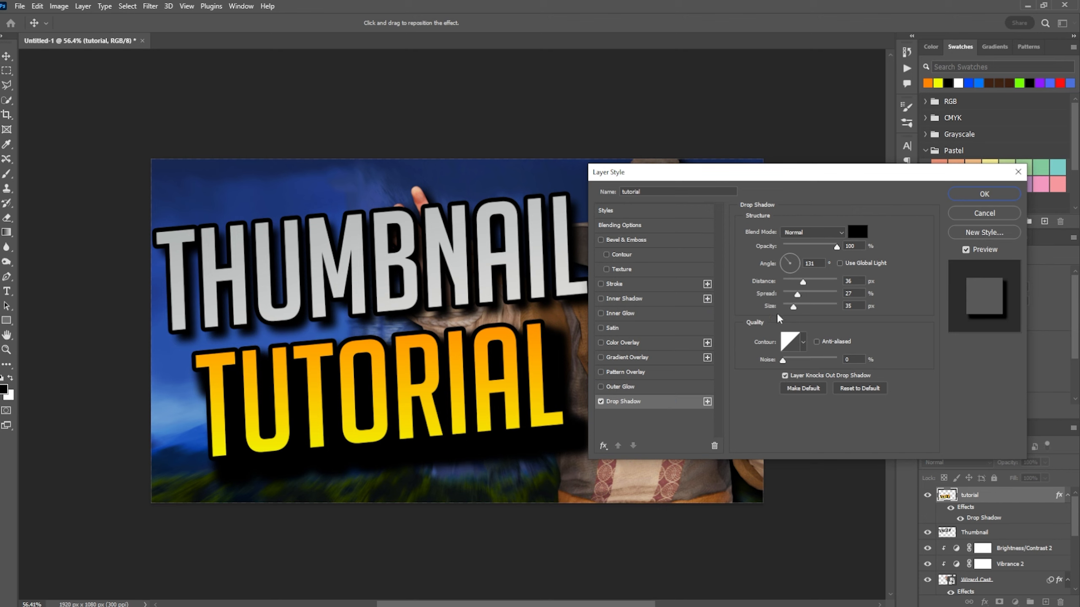
pyautogui.moveTo(802, 281); pyautogui.dragTo(788, 309)
pyautogui.click(795, 310)
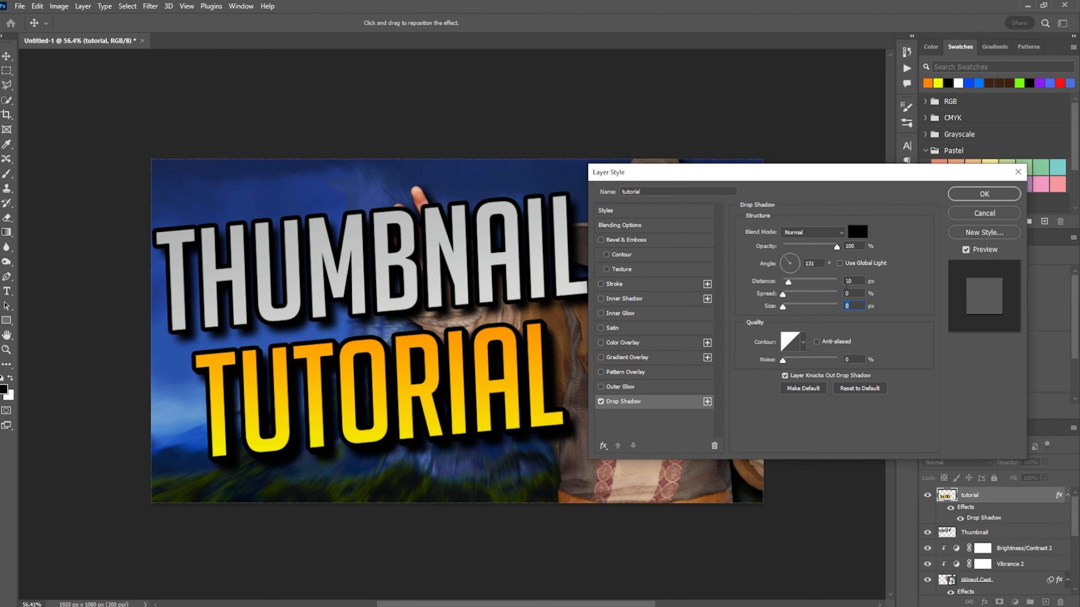
pyautogui.click(979, 194)
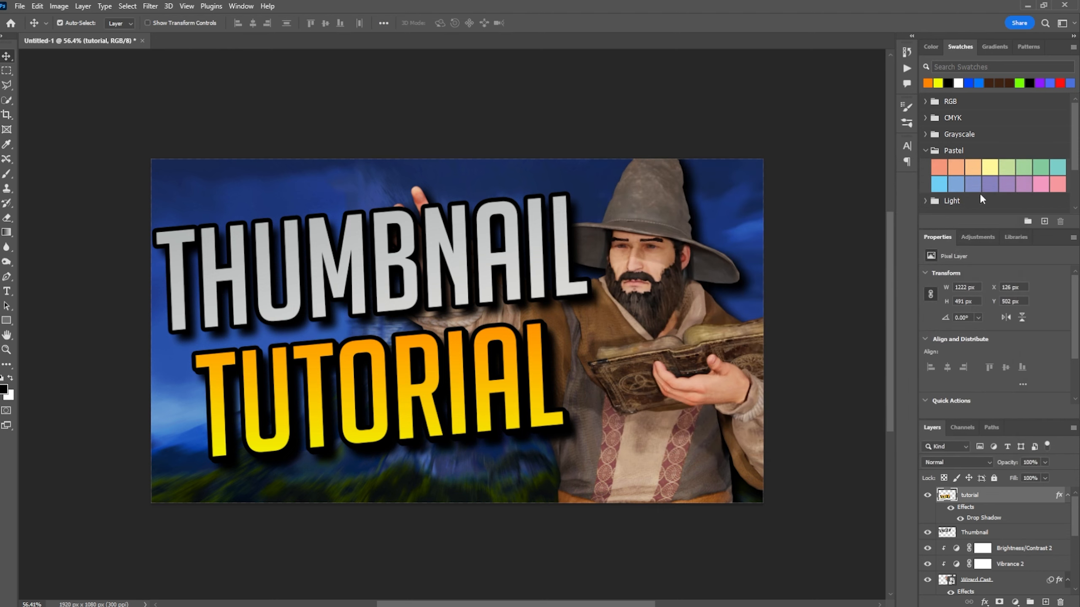
# Copy the tutorial layer's style and paste it onto the Thumbnail layer
pyautogui.rightClick(998, 498)
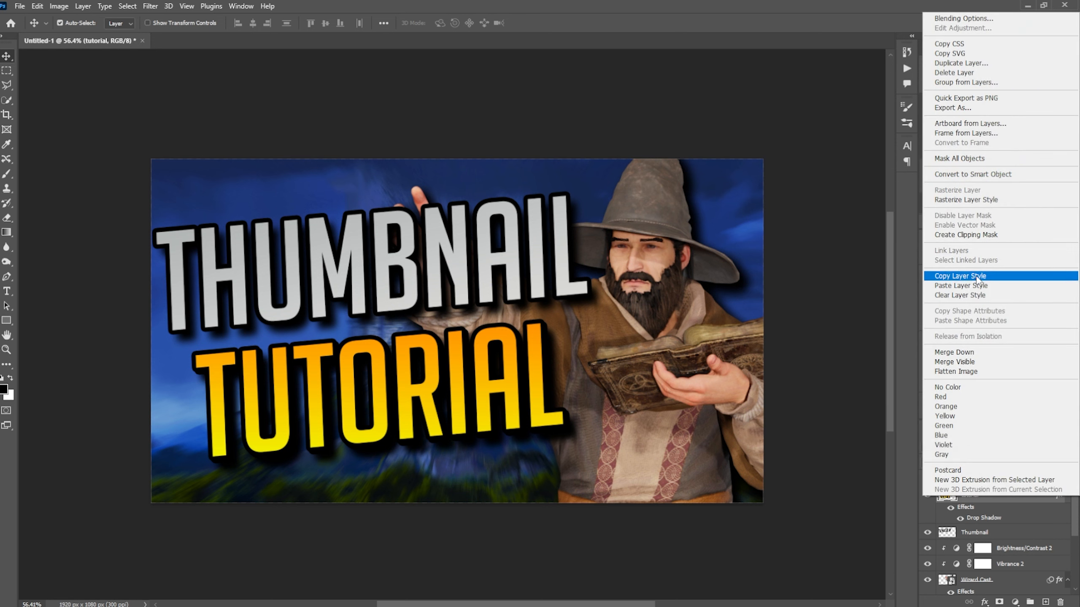
pyautogui.click(960, 275)
pyautogui.click(998, 533)
pyautogui.rightClick(998, 534)
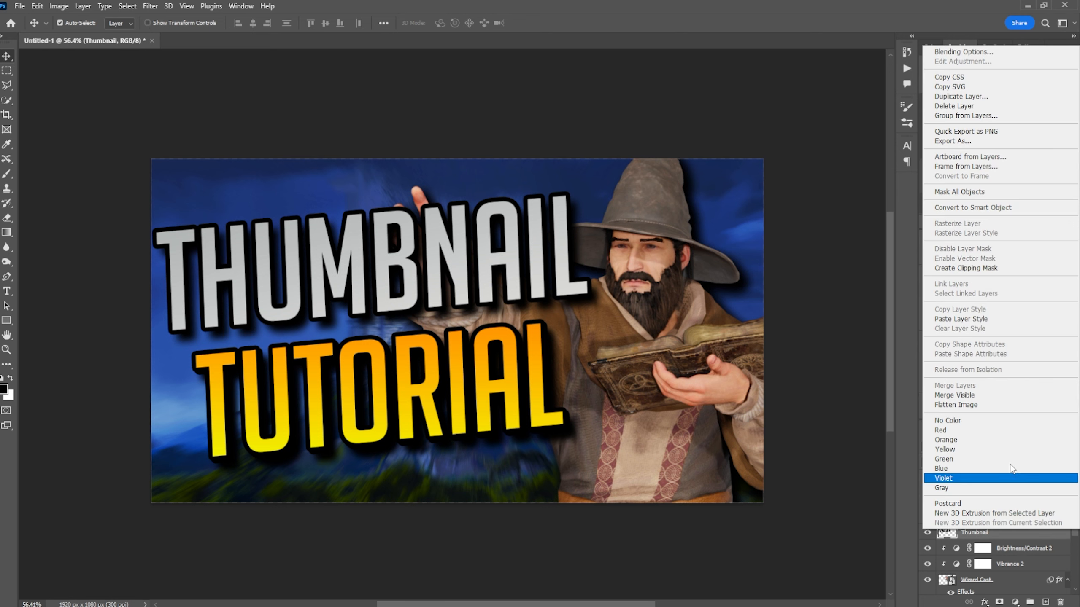
pyautogui.click(995, 317)
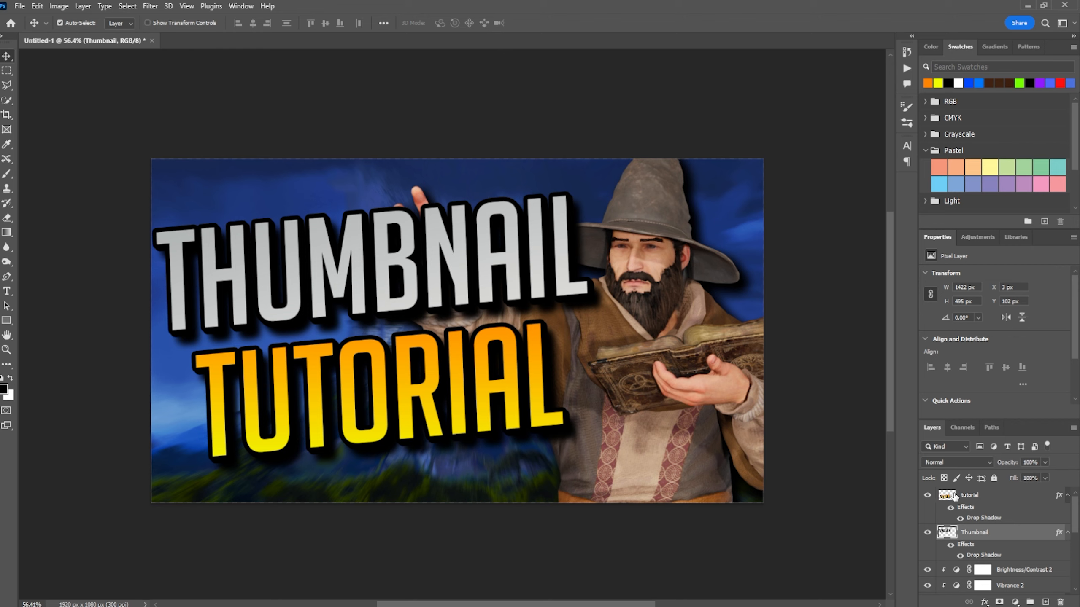
# Apply the Sharpen filter to the Wizard Cast layer
pyautogui.scroll(-1, 1026, 525)
pyautogui.scroll(-1, 1026, 526)
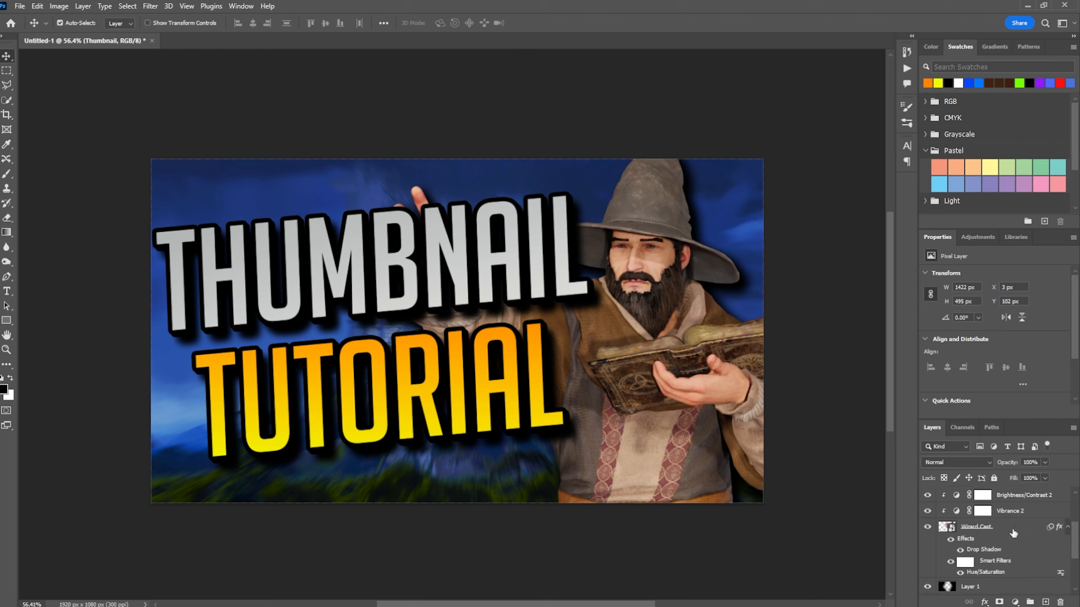
pyautogui.click(1013, 533)
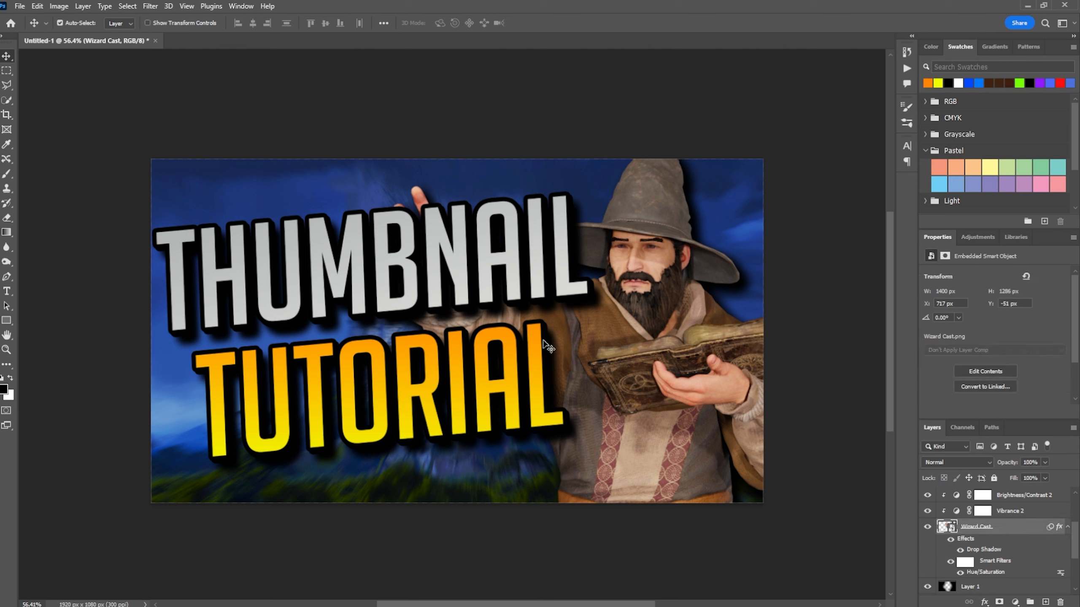
pyautogui.click(150, 6)
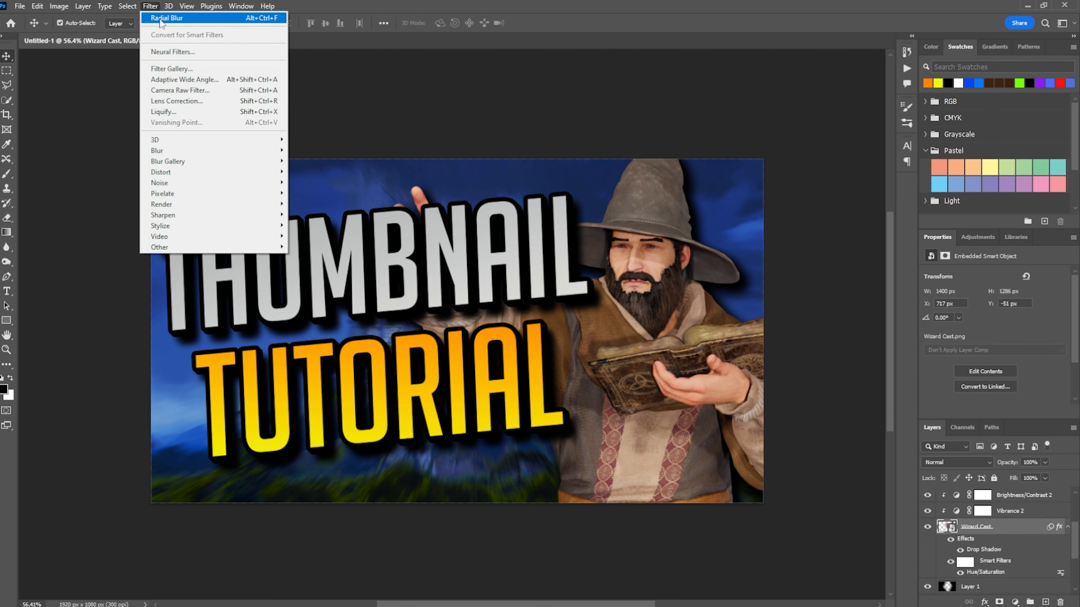
pyautogui.moveTo(198, 215)
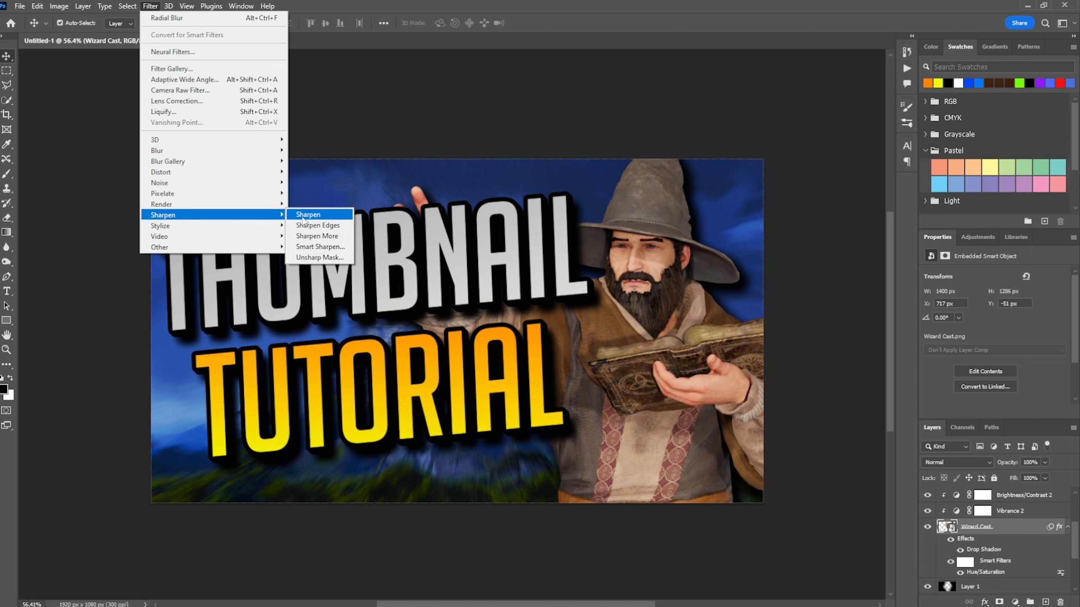
pyautogui.click(308, 215)
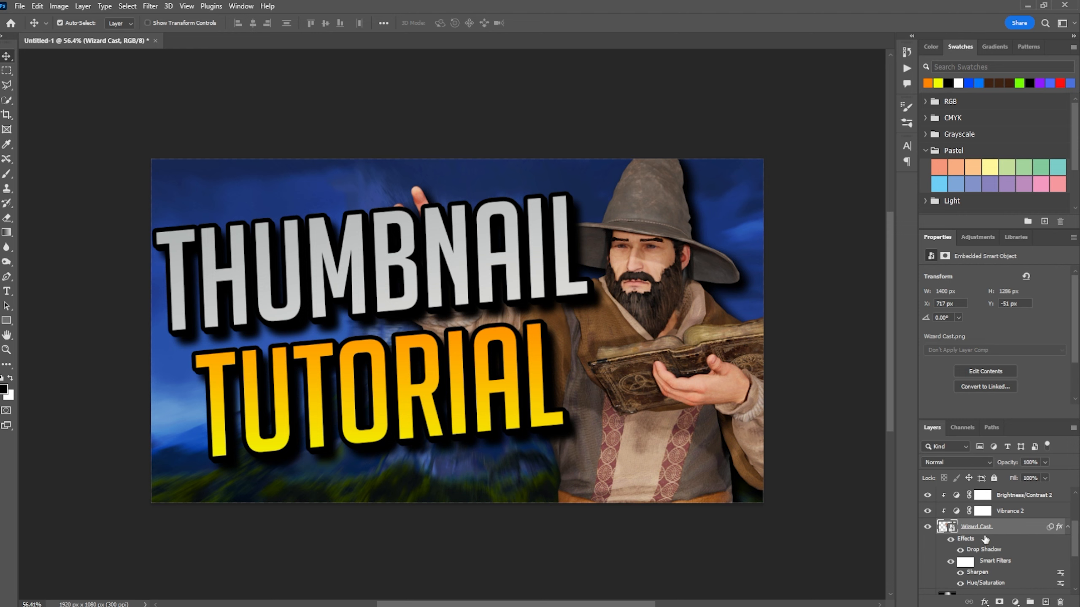
# Create a new layer above Layer 1 and fill it with a horizontal linear grey-and-white gradient
pyautogui.scroll(-3, 1008, 539)
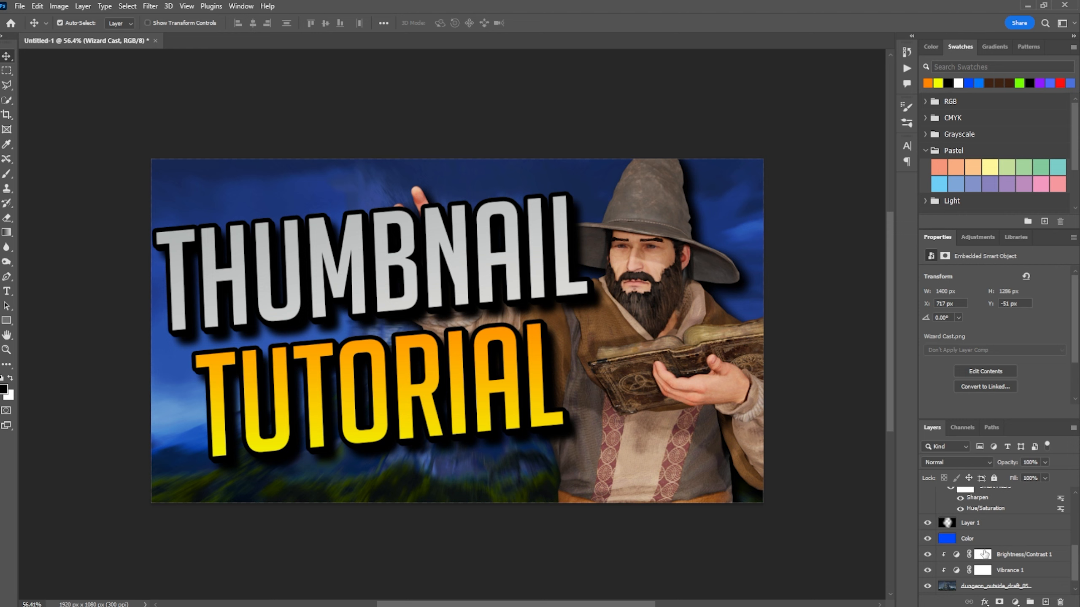
pyautogui.scroll(1, 984, 553)
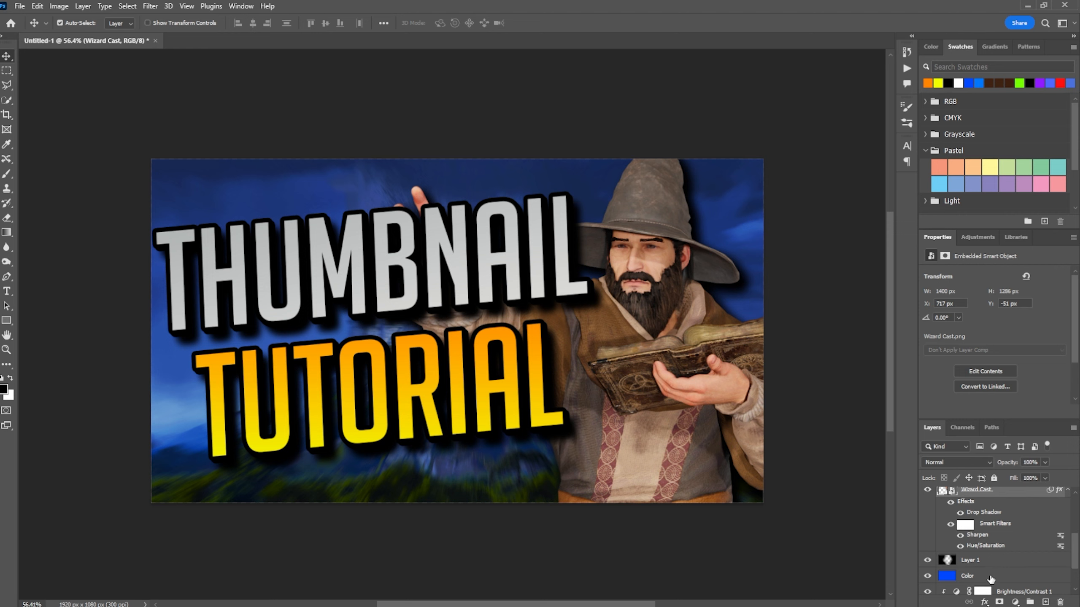
pyautogui.click(1000, 562)
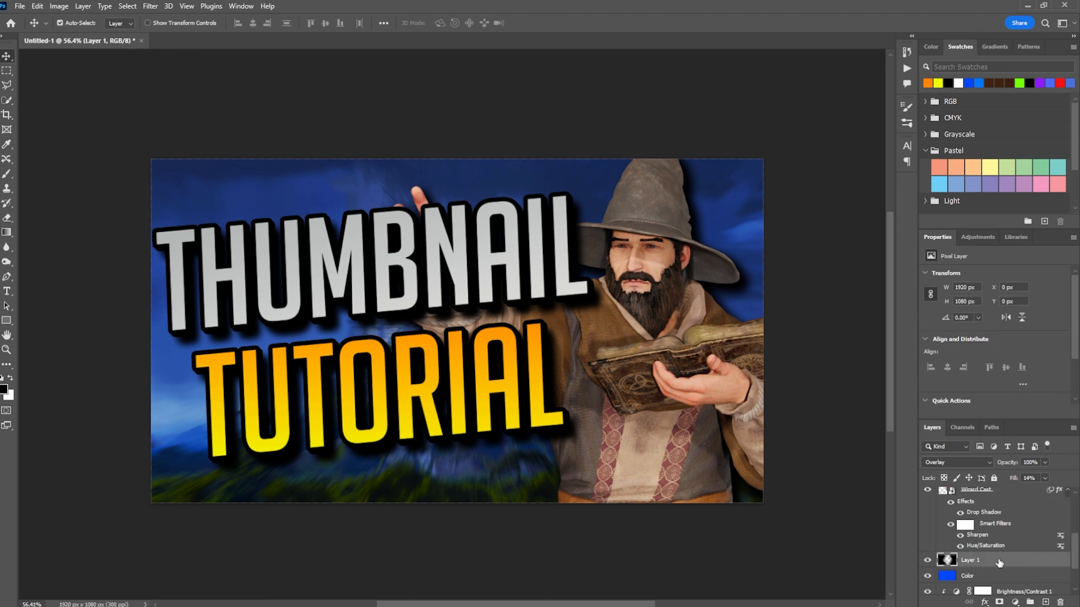
pyautogui.click(1046, 603)
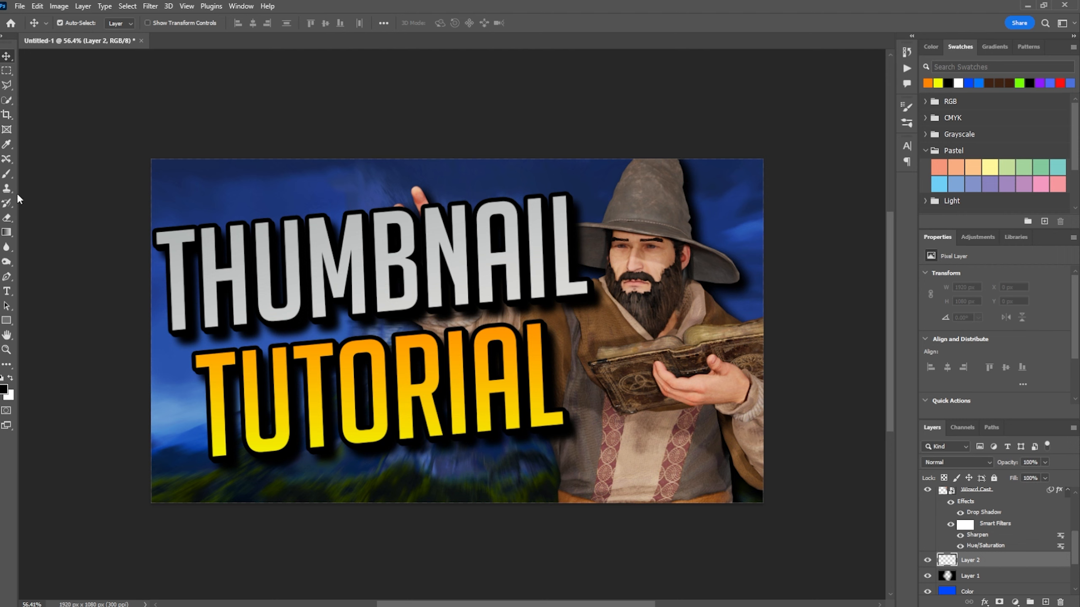
pyautogui.click(6, 234)
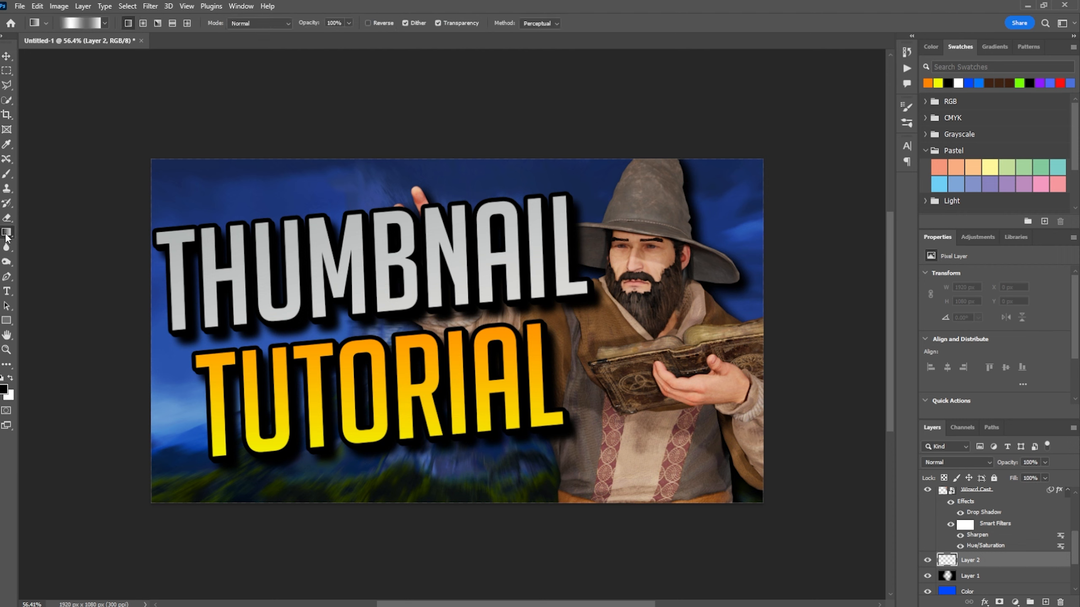
pyautogui.moveTo(299, 295); pyautogui.dragTo(497, 319)
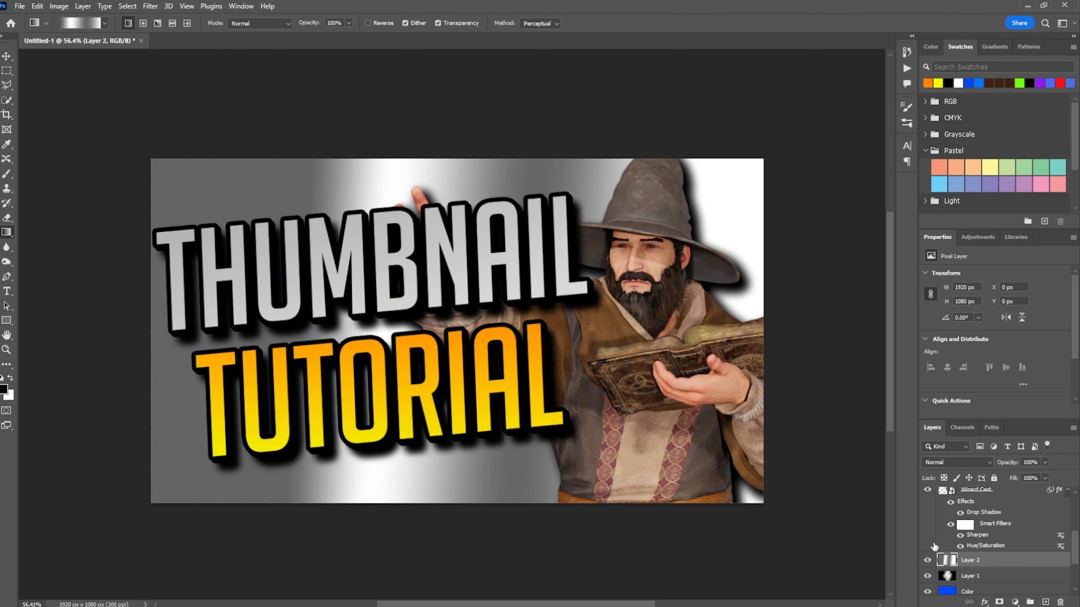
# Set the gradient layer's Fill Opacity to 0% in its blending options
pyautogui.doubleClick(1007, 564)
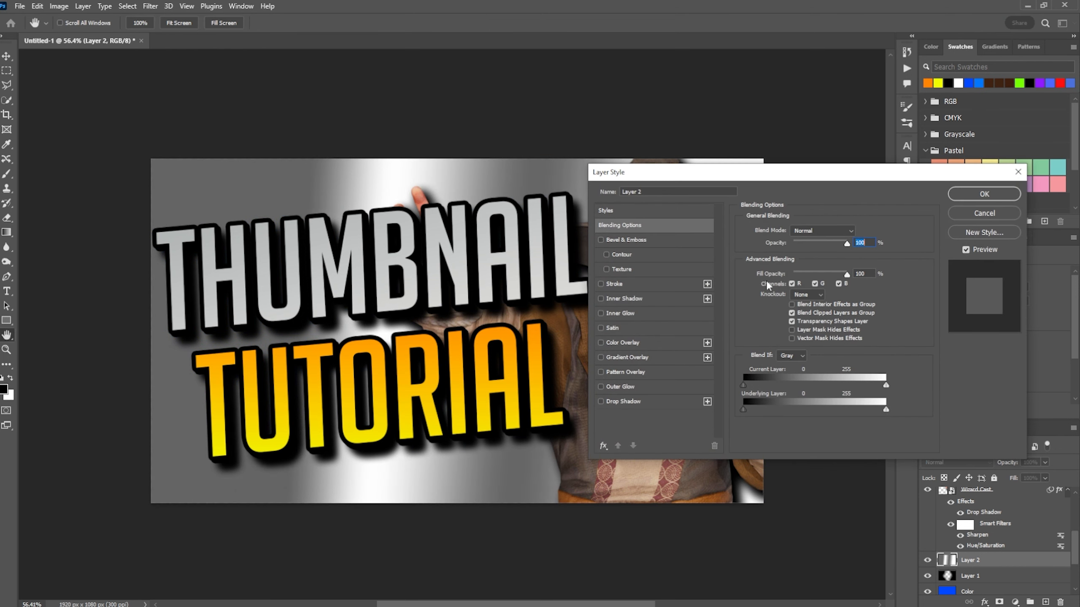
pyautogui.click(832, 232)
pyautogui.click(832, 232)
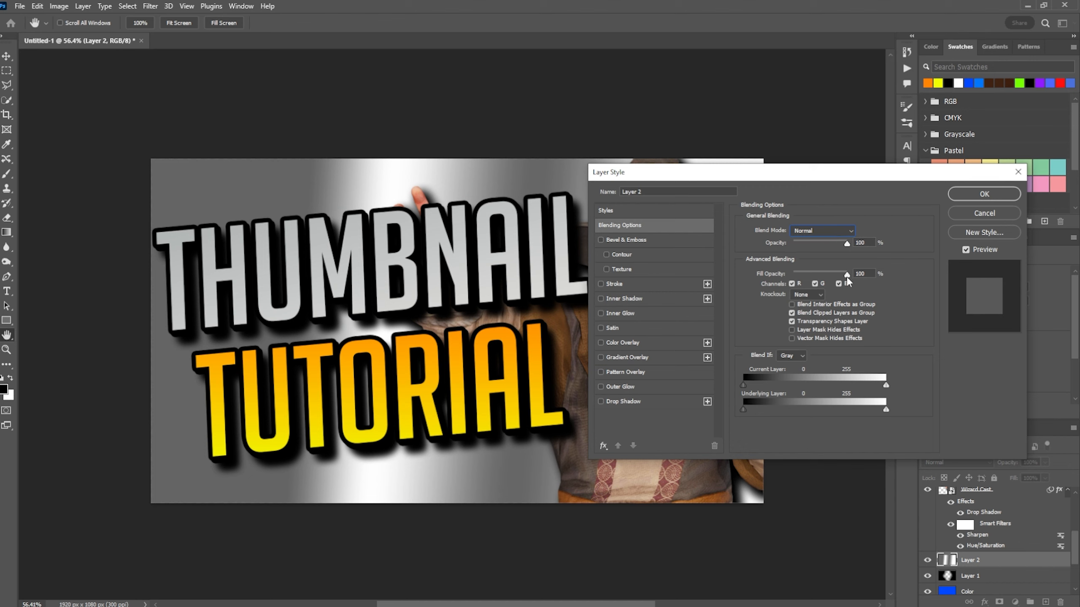
pyautogui.moveTo(846, 275); pyautogui.dragTo(793, 275)
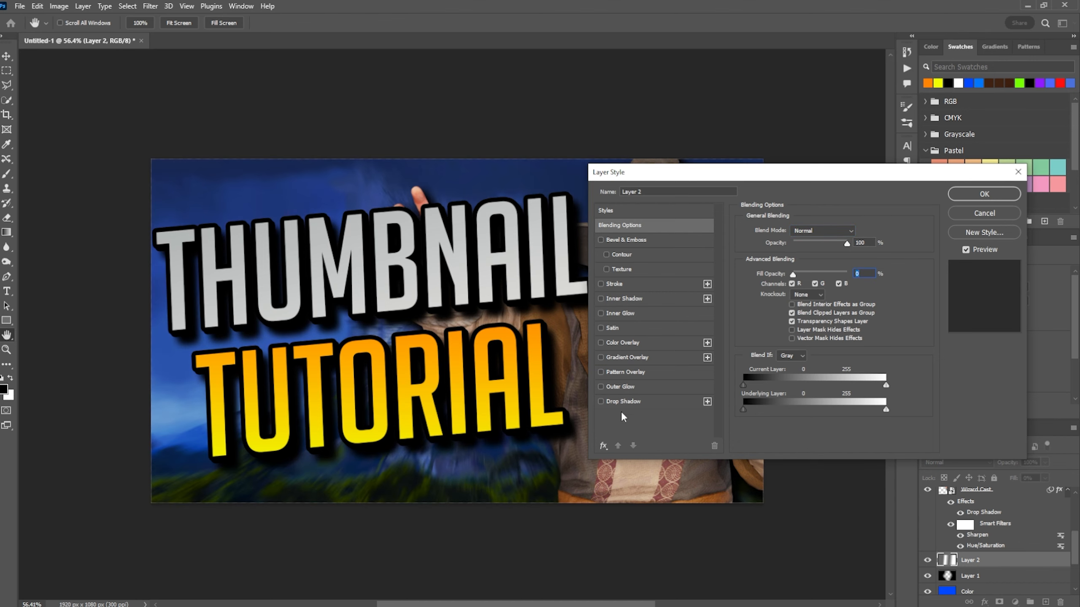
# Enable Outer Glow and Drop Shadow on Layer 2, reduce the shadow's distance and size to the minimum, and adjust its spread
pyautogui.click(601, 402)
pyautogui.click(601, 388)
pyautogui.click(647, 392)
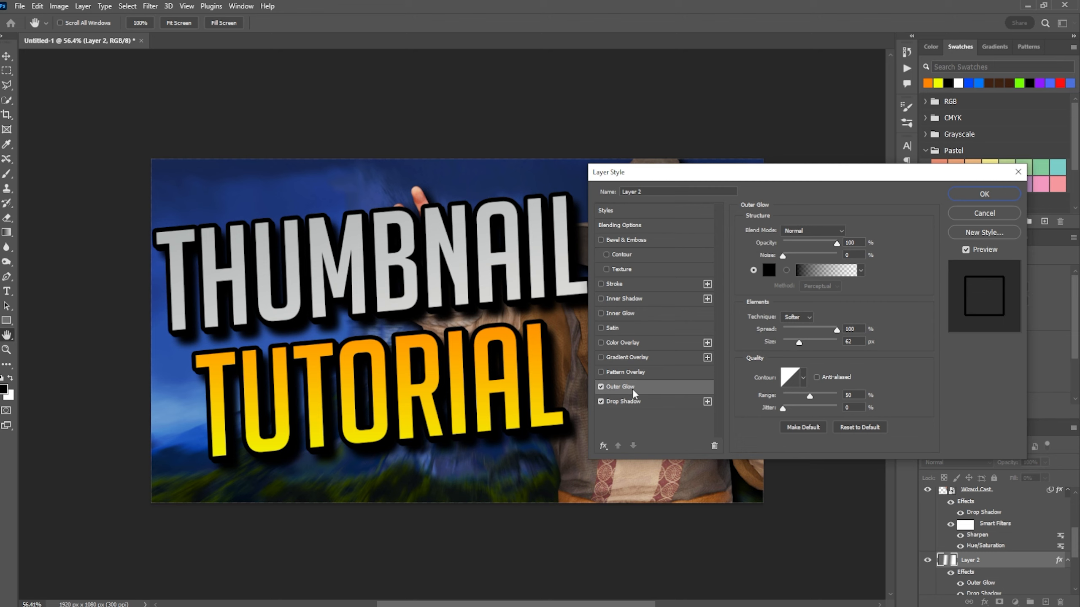
pyautogui.click(629, 402)
pyautogui.click(798, 283)
pyautogui.click(804, 295)
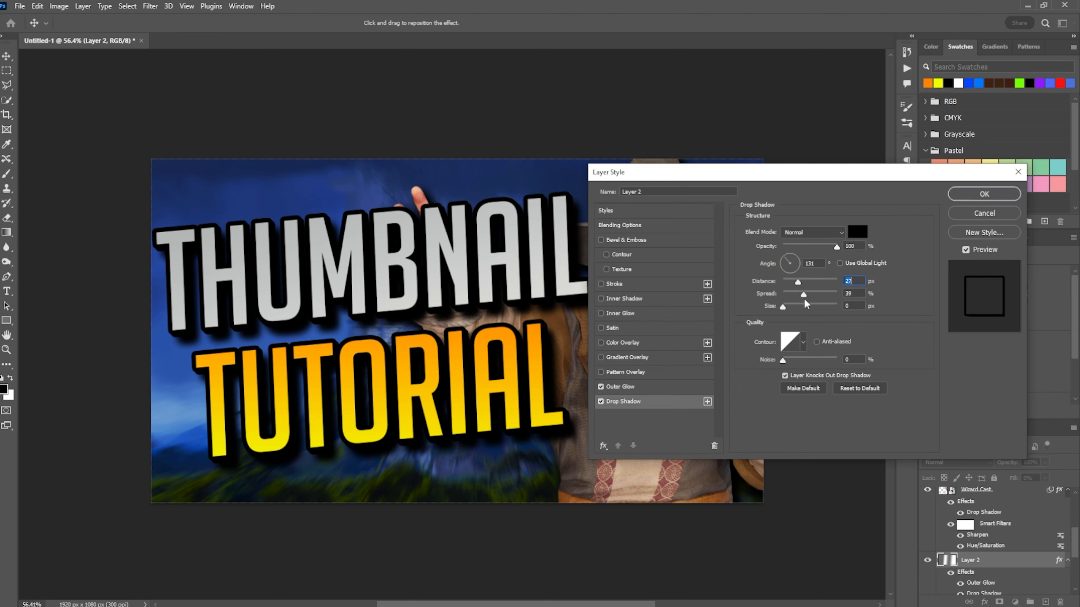
pyautogui.moveTo(789, 304); pyautogui.dragTo(724, 312)
pyautogui.moveTo(798, 282); pyautogui.dragTo(702, 281)
pyautogui.moveTo(782, 294); pyautogui.dragTo(826, 302)
# Set Layer 2's Outer Glow size to about 79 px and apply the layer style
pyautogui.click(629, 388)
pyautogui.click(656, 400)
pyautogui.click(656, 383)
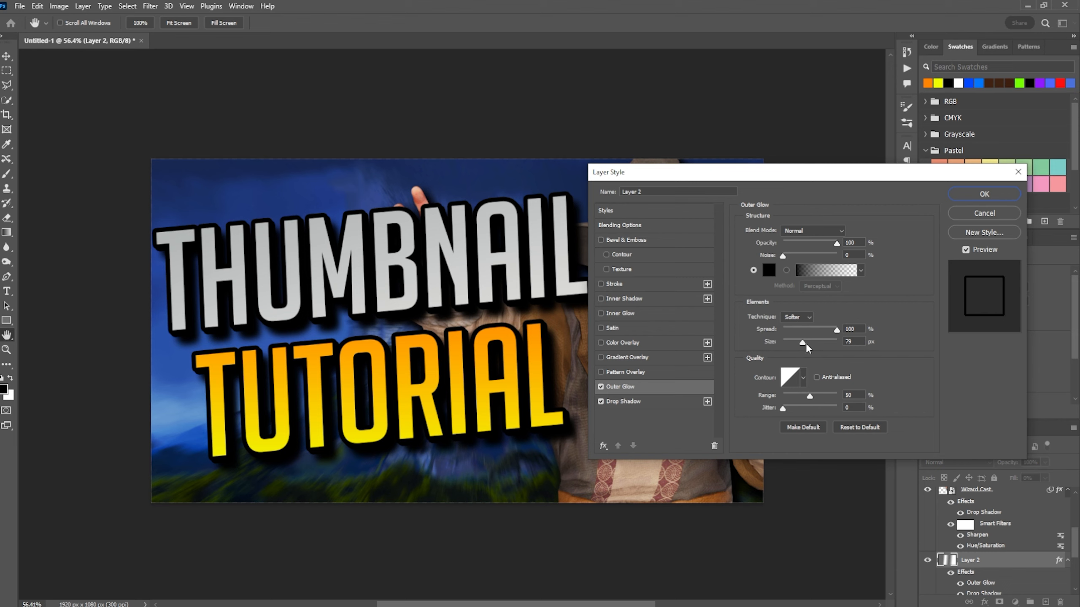
pyautogui.moveTo(802, 343); pyautogui.dragTo(803, 343)
pyautogui.click(970, 195)
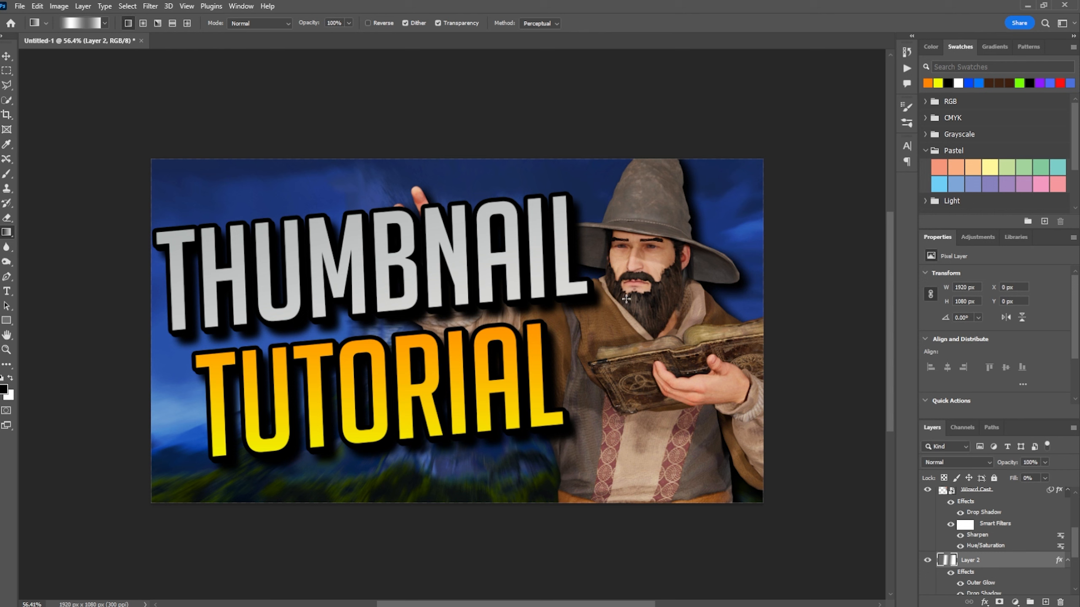
# Scale Layer 2 inward to about 1861 × 1030 px so its black glow frames all four canvas edges evenly
pyautogui.hotkey('ctrl', 't')
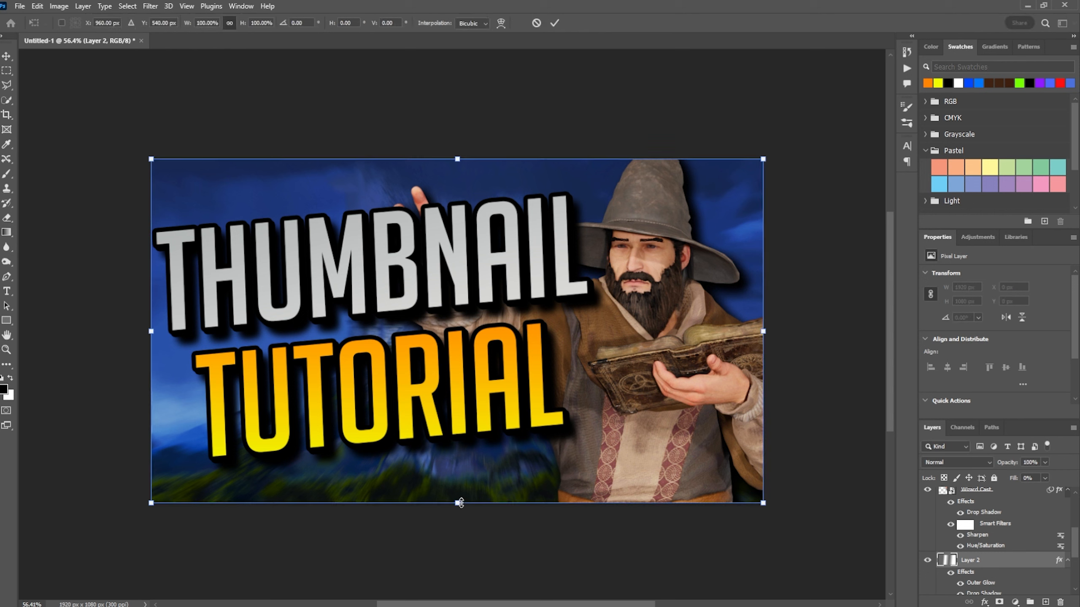
pyautogui.moveTo(457, 502); pyautogui.dragTo(458, 498)
pyautogui.moveTo(456, 159); pyautogui.dragTo(458, 164)
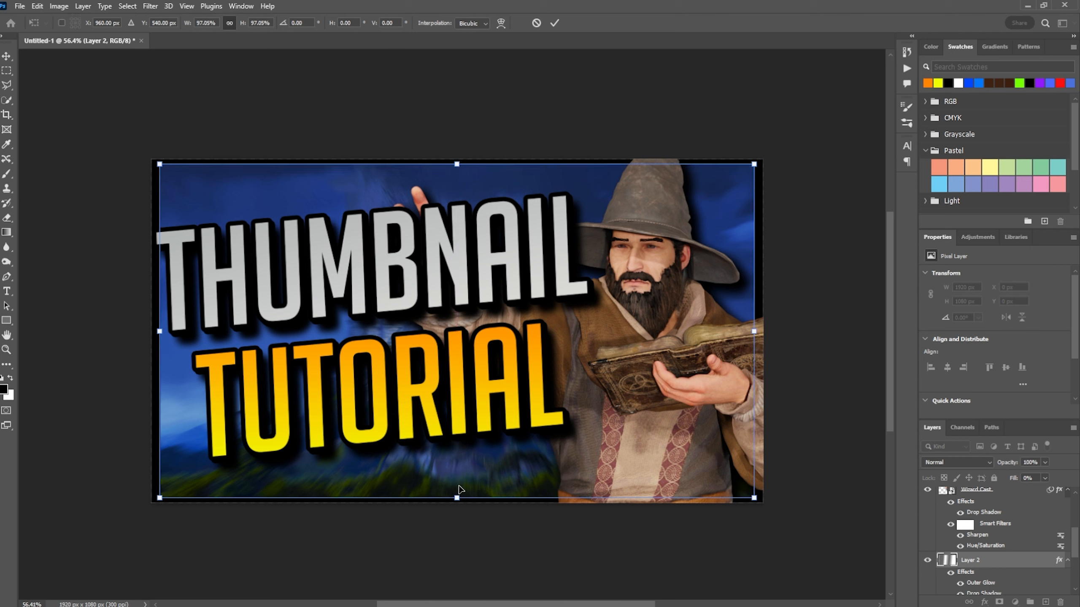
pyautogui.moveTo(457, 497); pyautogui.dragTo(457, 493)
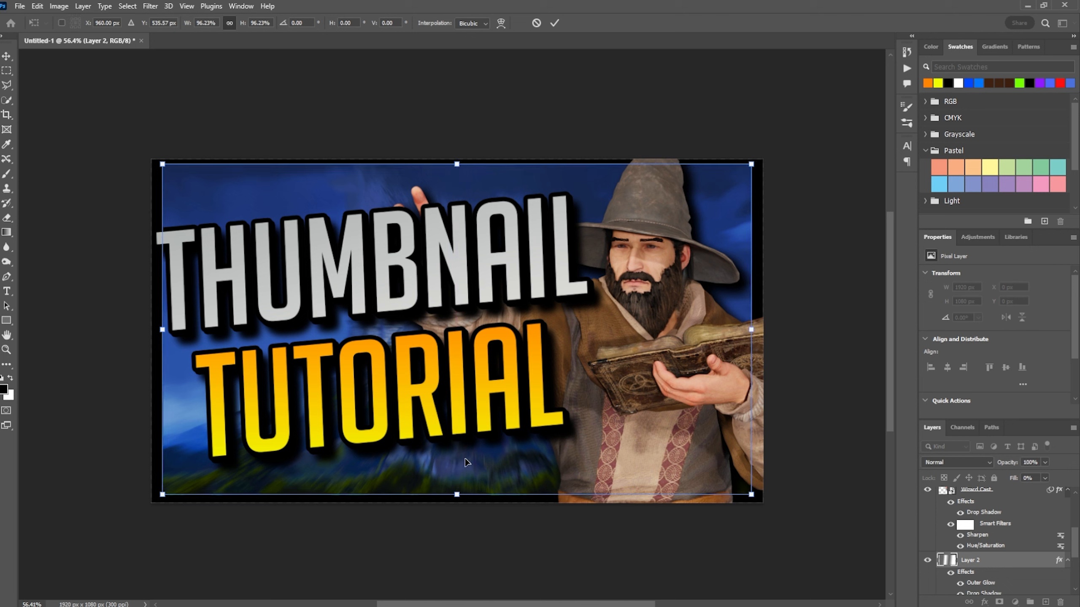
pyautogui.moveTo(458, 164); pyautogui.dragTo(461, 170)
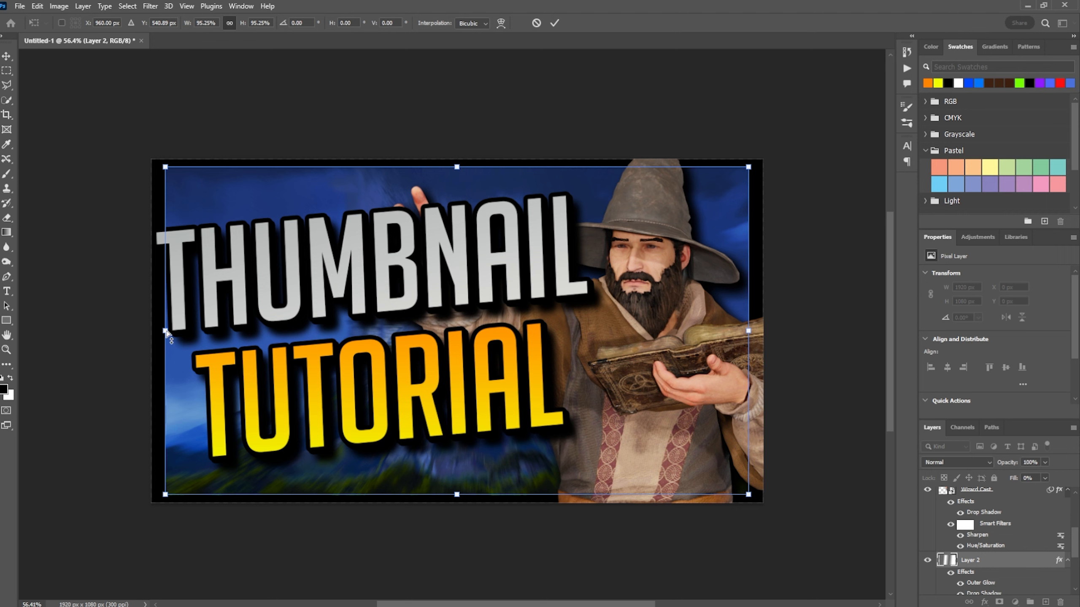
pyautogui.moveTo(165, 330); pyautogui.dragTo(160, 332)
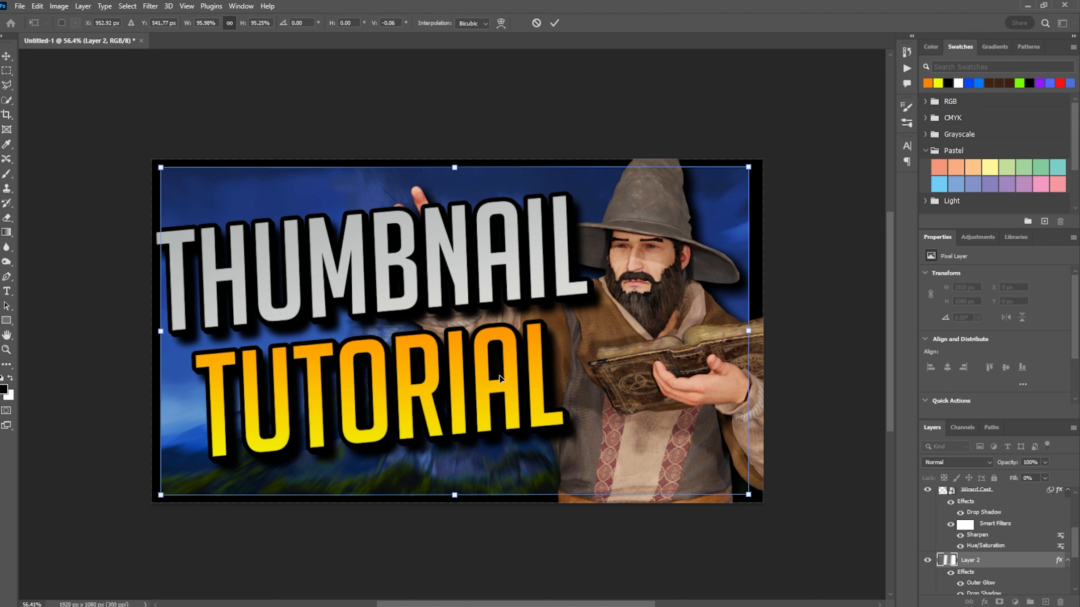
pyautogui.moveTo(750, 331); pyautogui.dragTo(755, 333)
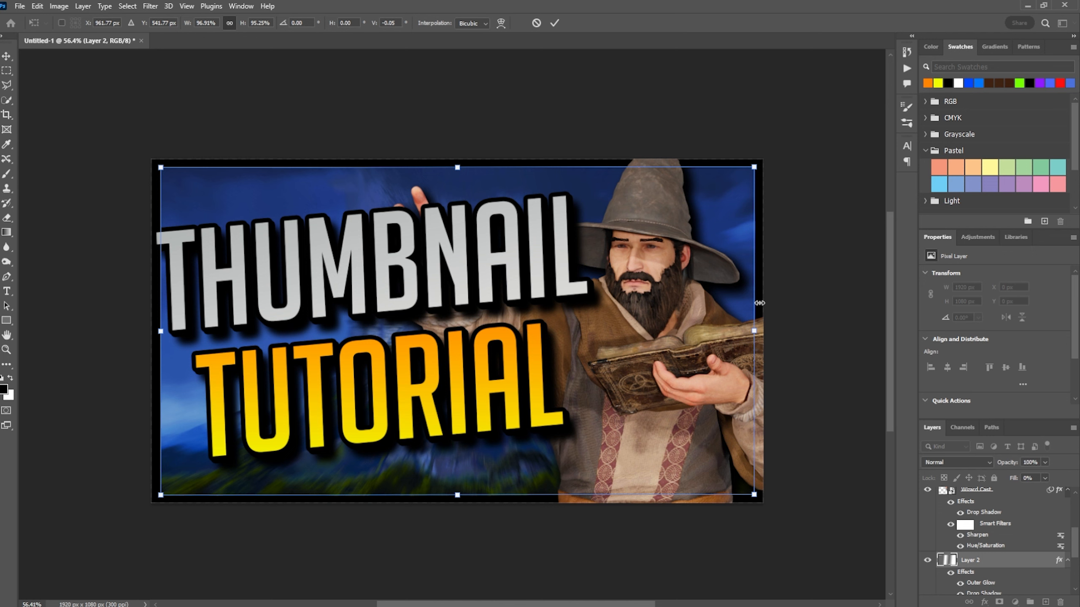
pyautogui.press('Return')
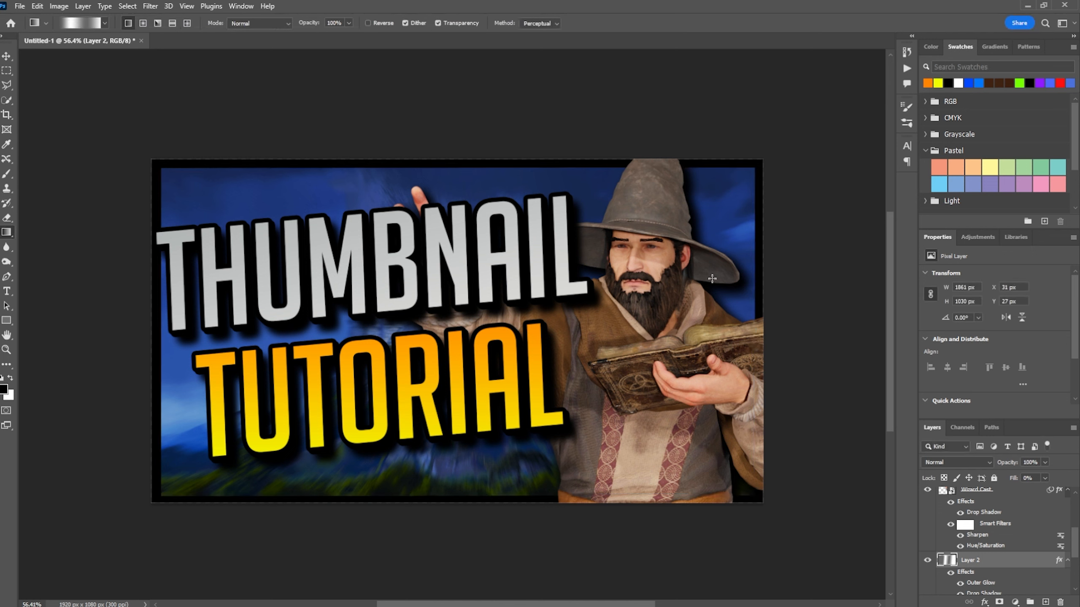
# Export the image for web as a 1920 × 1080 px PNG-8 named Untitled-1.png in the Thumbnails folder
pyautogui.scroll(-1, 594, 301)
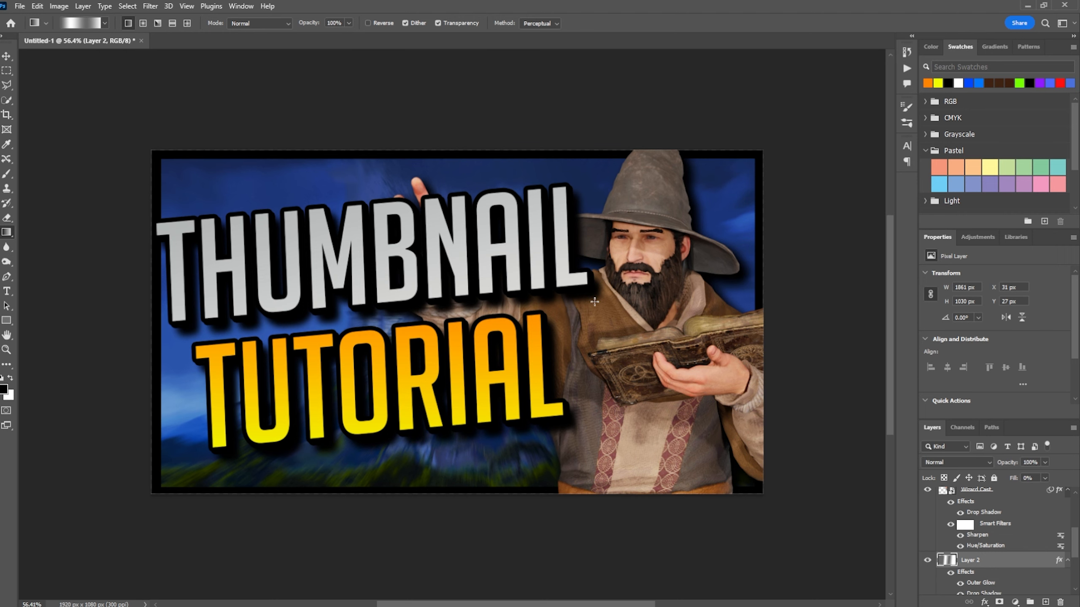
pyautogui.click(22, 7)
pyautogui.click(21, 7)
pyautogui.click(21, 7)
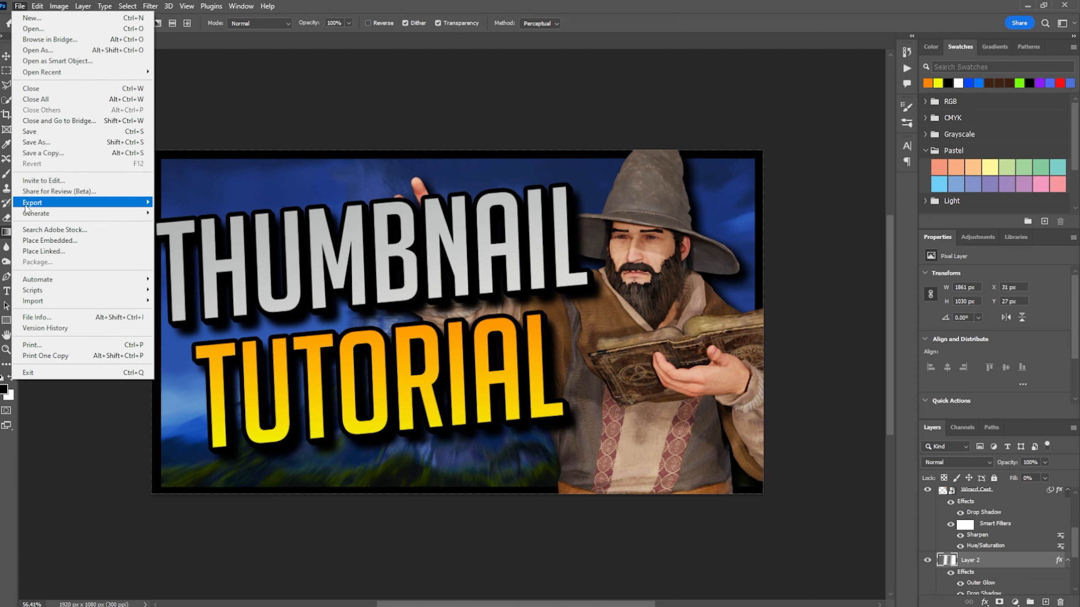
pyautogui.moveTo(25, 206)
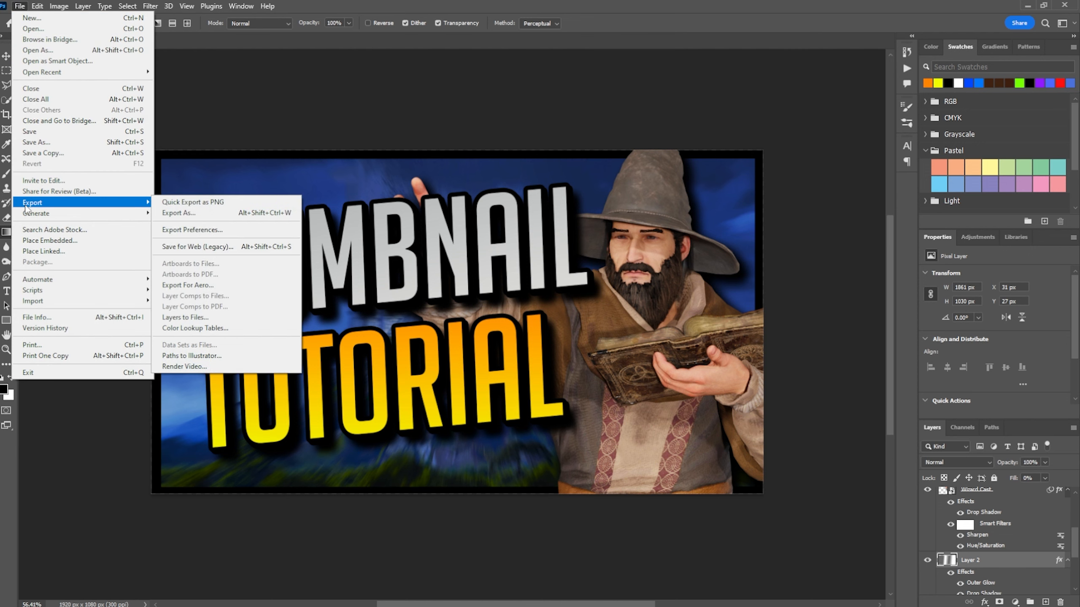
pyautogui.click(223, 247)
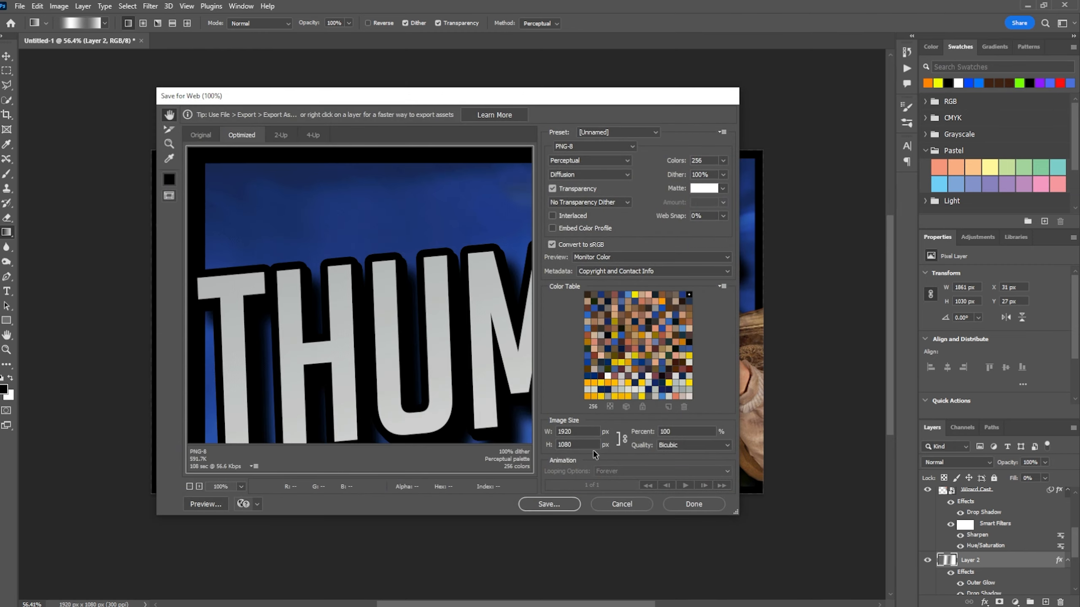
pyautogui.click(565, 506)
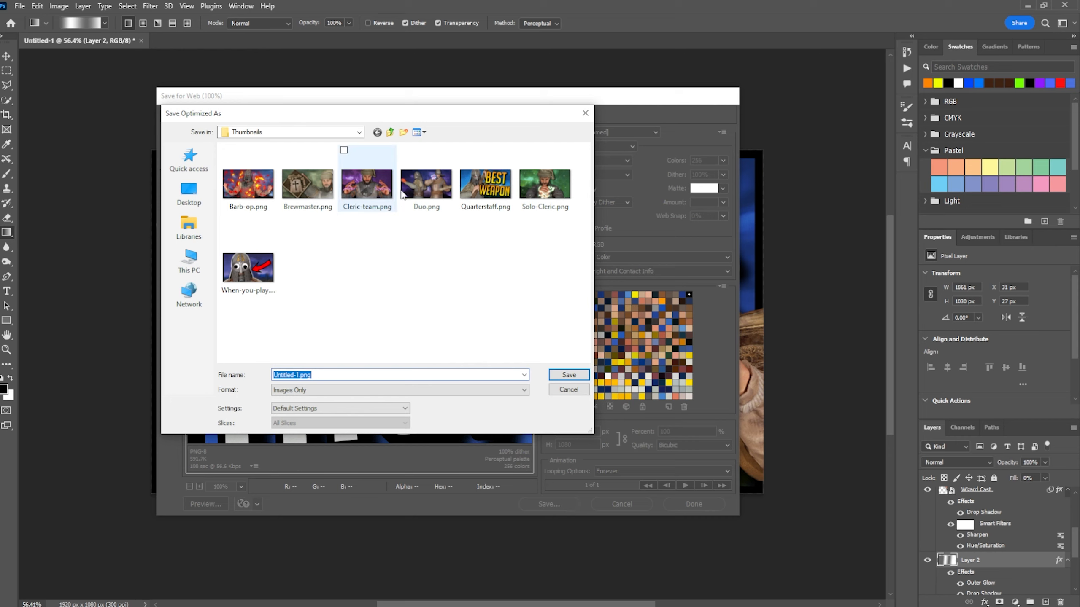
pyautogui.click(579, 375)
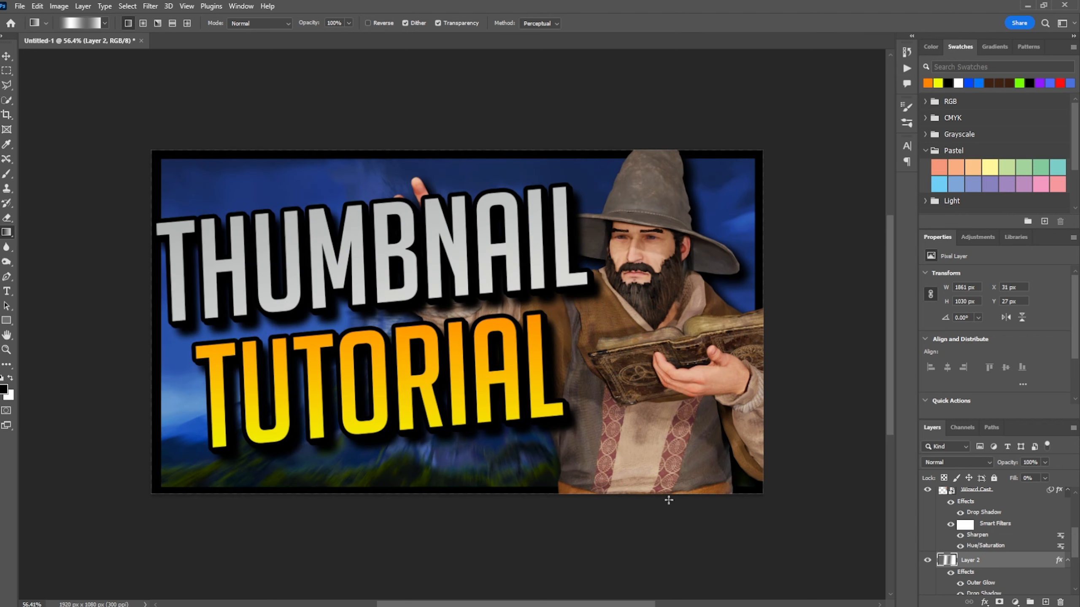